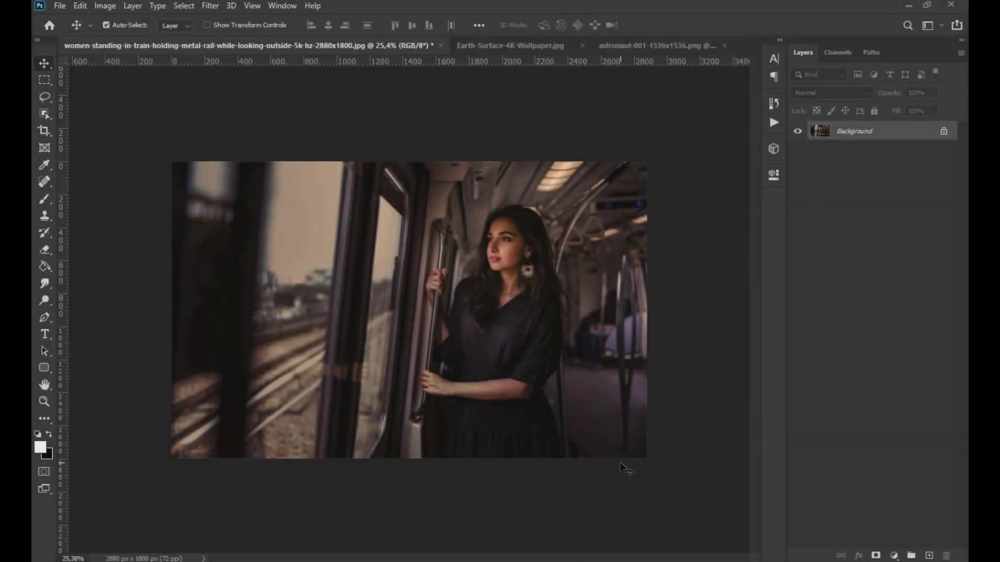
# Bring the Earth-Surface-4K-Wallpaper image into the train photo document as a new layer.
pyautogui.click(489, 46)
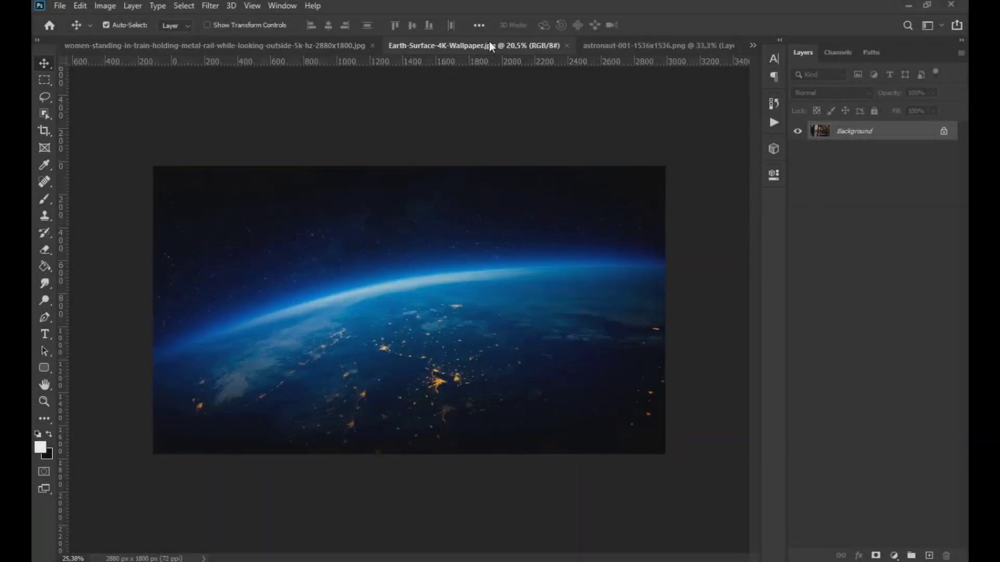
pyautogui.click(598, 49)
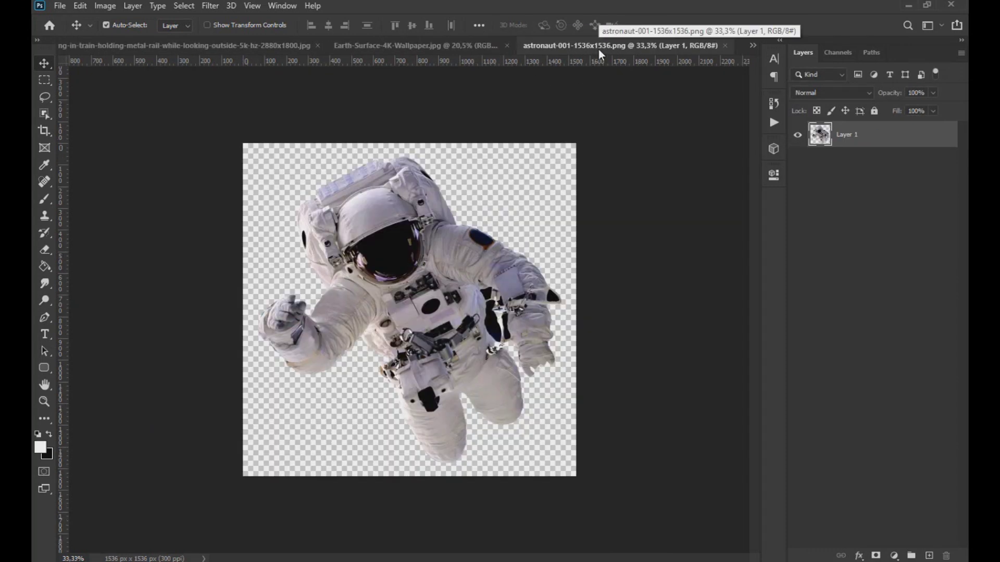
pyautogui.click(411, 47)
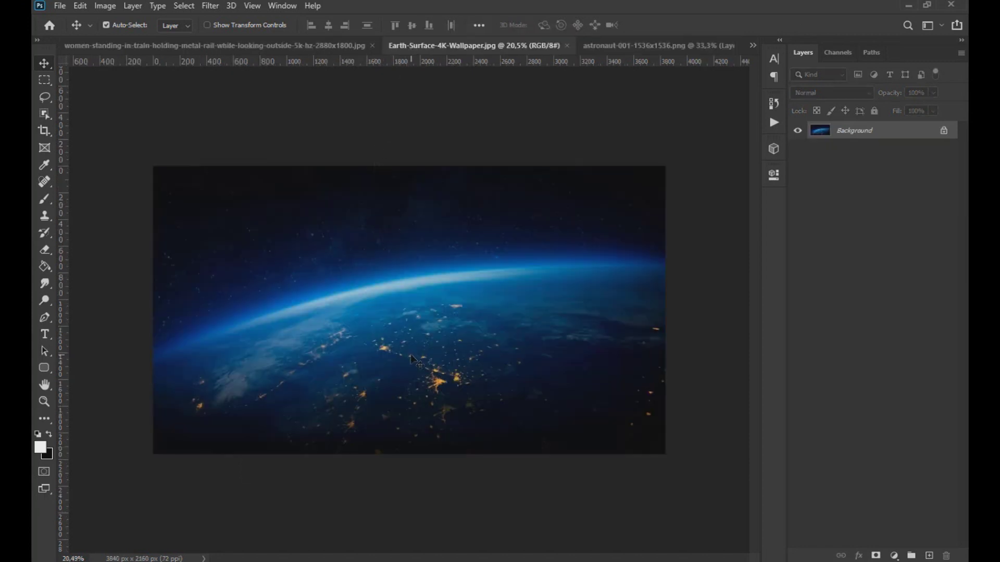
pyautogui.moveTo(411, 358); pyautogui.dragTo(387, 283)
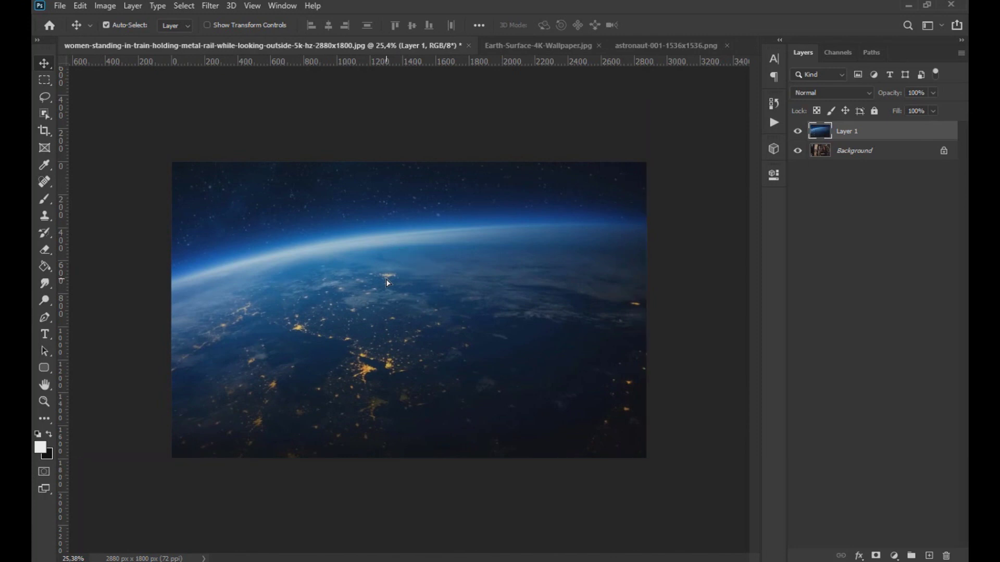
# Flip the Earth layer horizontally with Free Transform.
pyautogui.hotkey('ctrl', 't')
pyautogui.rightClick(386, 279)
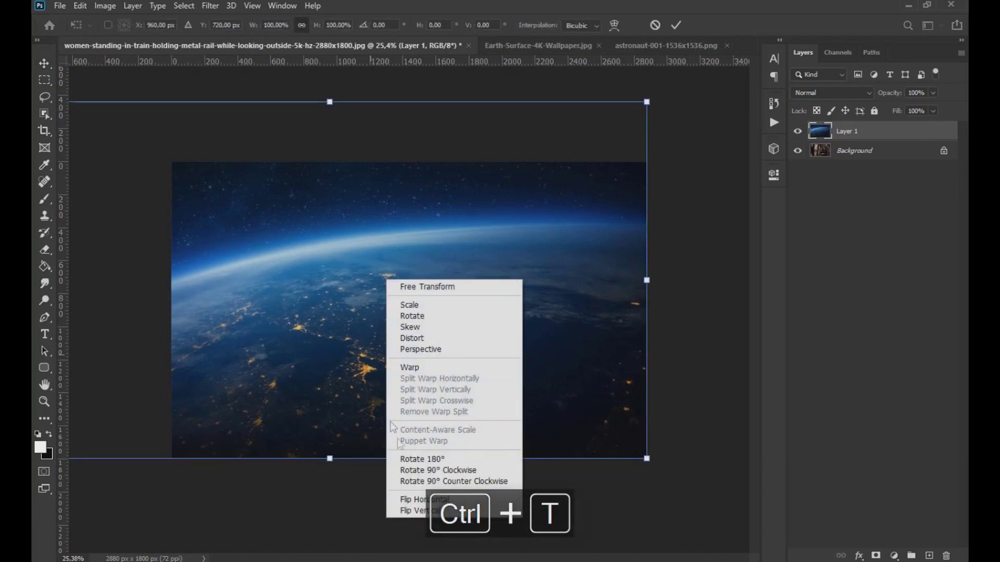
pyautogui.click(412, 499)
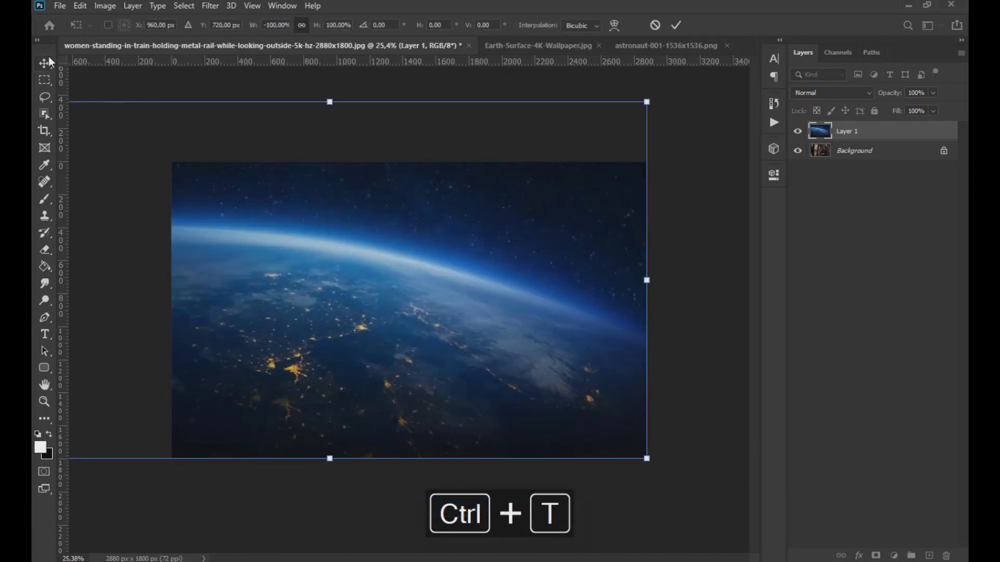
pyautogui.press('Return')
# Duplicate the Background layer and move the copy above the Earth layer.
pyautogui.click(891, 156)
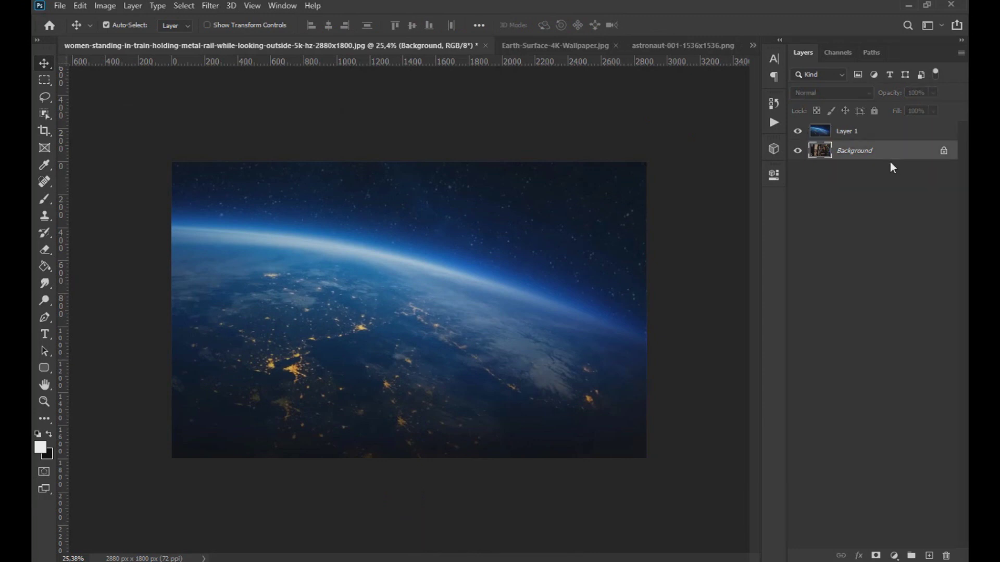
pyautogui.hotkey('ctrl', 'j')
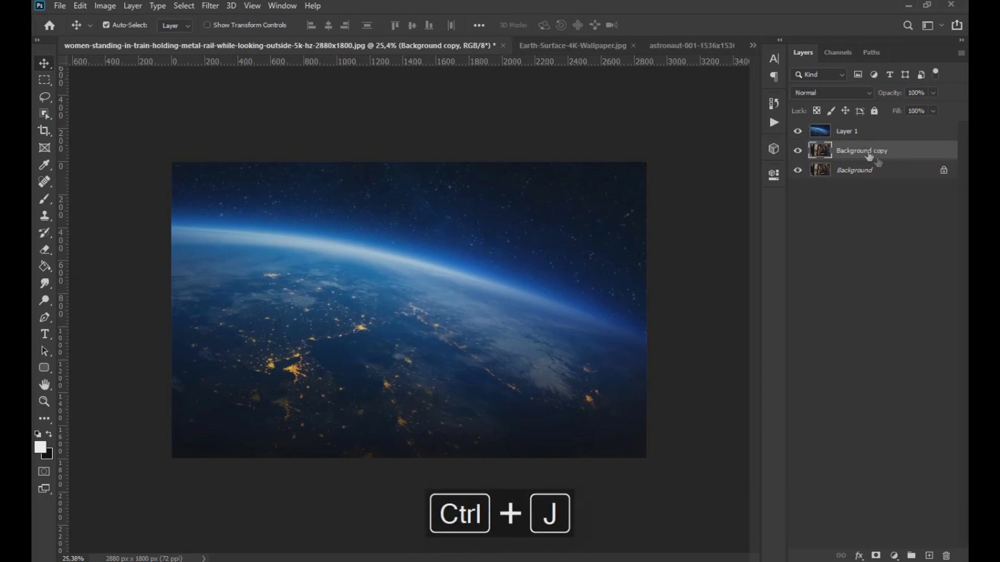
pyautogui.moveTo(866, 152); pyautogui.dragTo(846, 133)
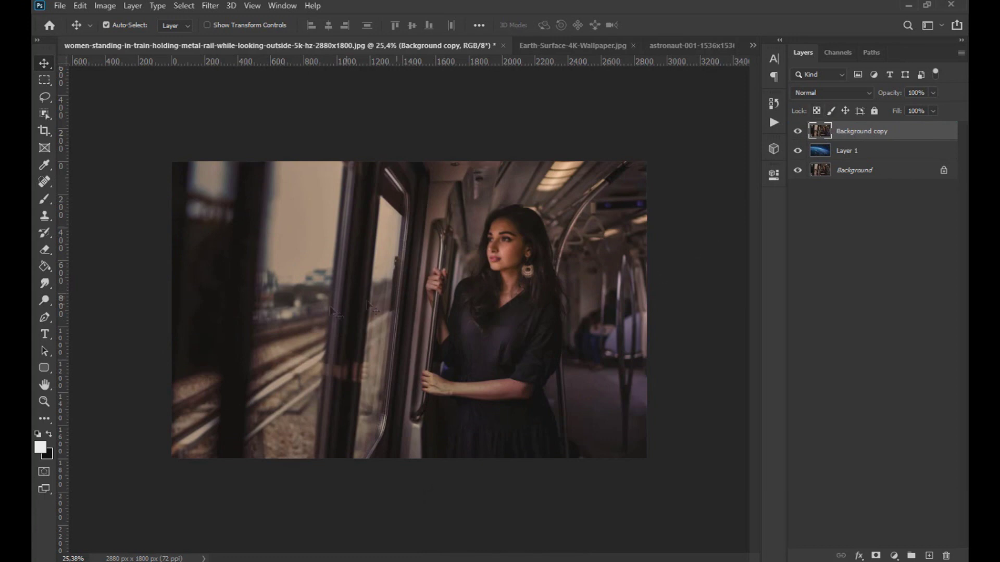
# Trace the right edge of the narrow door window with the Polygonal Lasso, following its curve down to the photo's bottom edge.
pyautogui.scroll(3, 336, 313)
pyautogui.rightClick(44, 97)
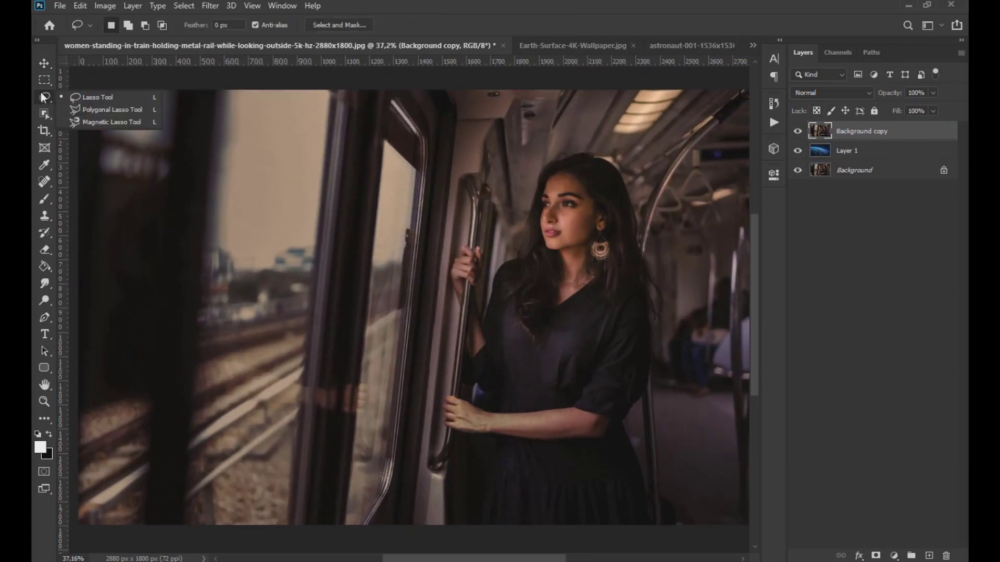
pyautogui.click(91, 107)
pyautogui.scroll(10, 405, 267)
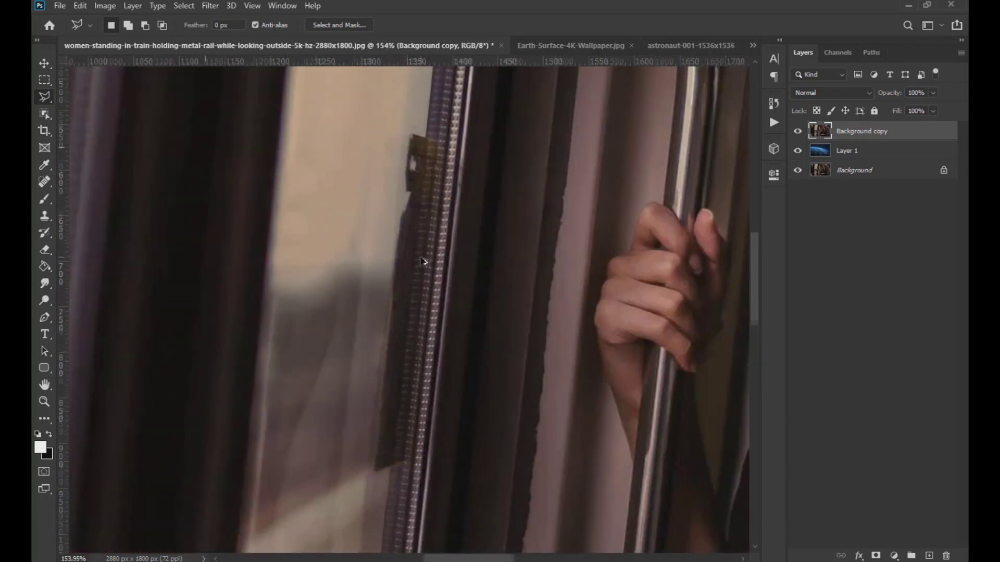
pyautogui.click(457, 112)
pyautogui.click(410, 528)
pyautogui.moveTo(410, 529); pyautogui.dragTo(437, 75)
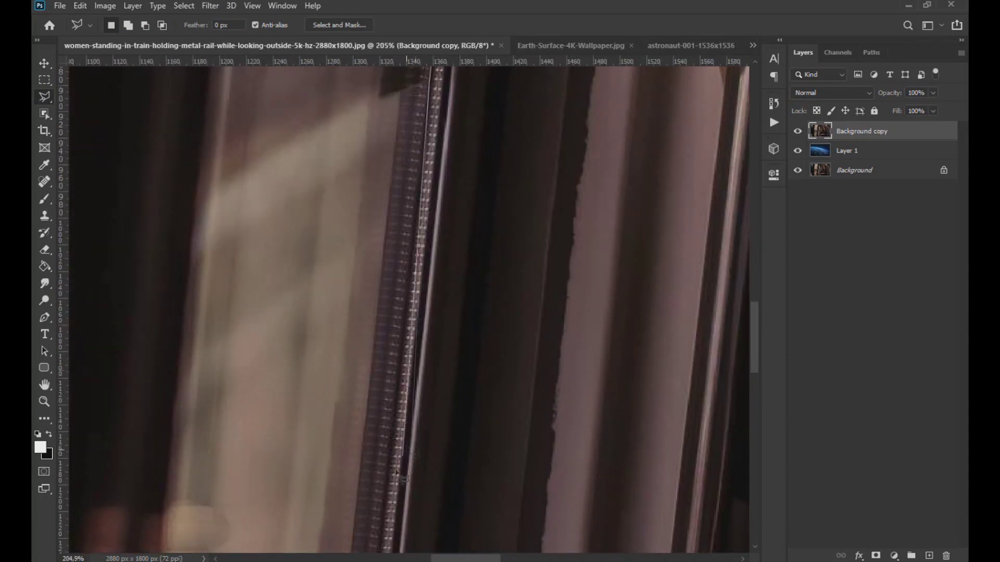
pyautogui.click(387, 495)
pyautogui.moveTo(388, 494)
pyautogui.mouseDown()
pyautogui.moveTo(444, 170)
pyautogui.moveTo(436, 73)
pyautogui.moveTo(415, 347)
pyautogui.moveTo(442, 229)
pyautogui.mouseUp()
pyautogui.click(392, 487)
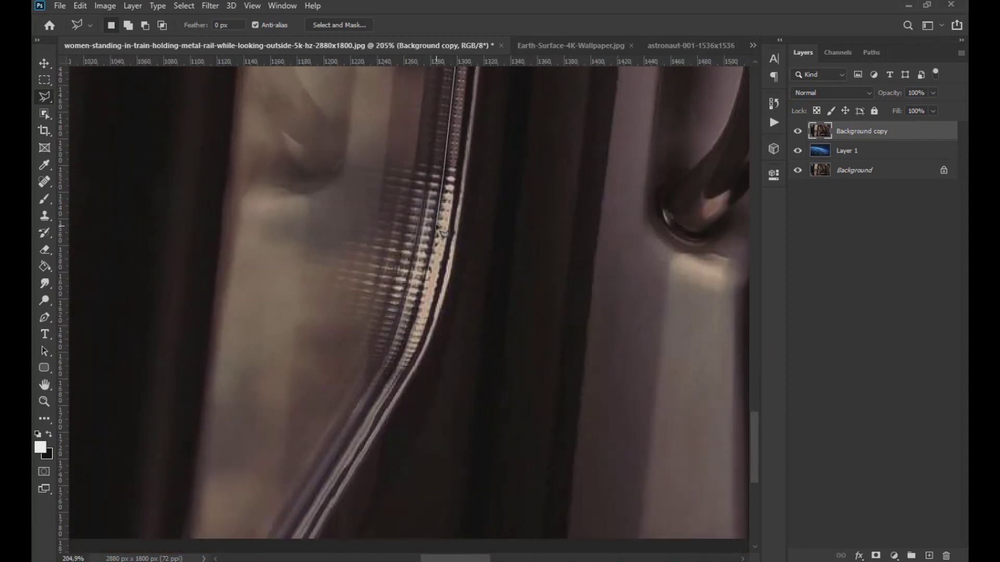
pyautogui.click(399, 358)
pyautogui.moveTo(398, 359); pyautogui.dragTo(470, 153)
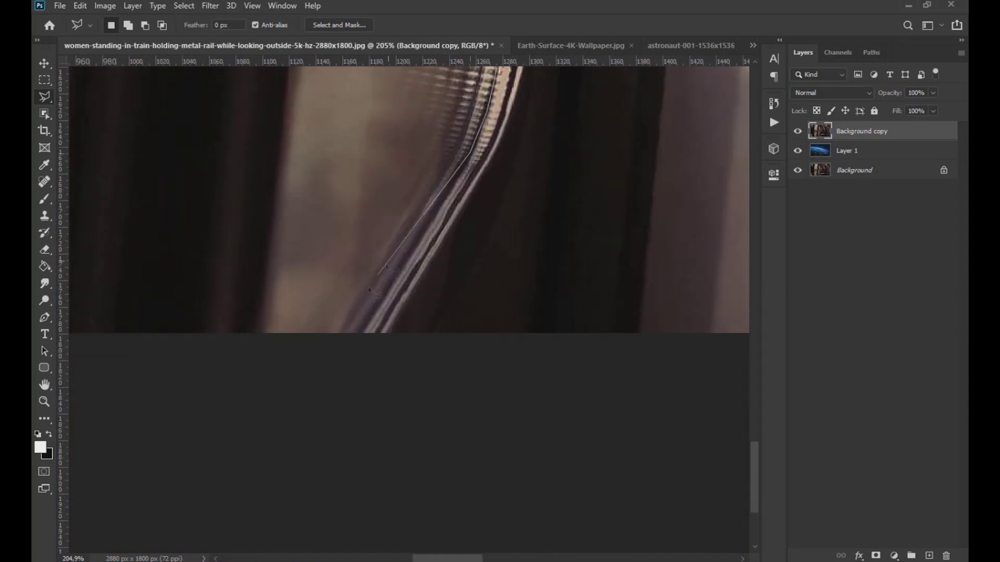
pyautogui.click(359, 335)
# Complete the narrow window selection by tracing its bottom, left edge and slanted top back to the starting side.
pyautogui.scroll(-3, 219, 340)
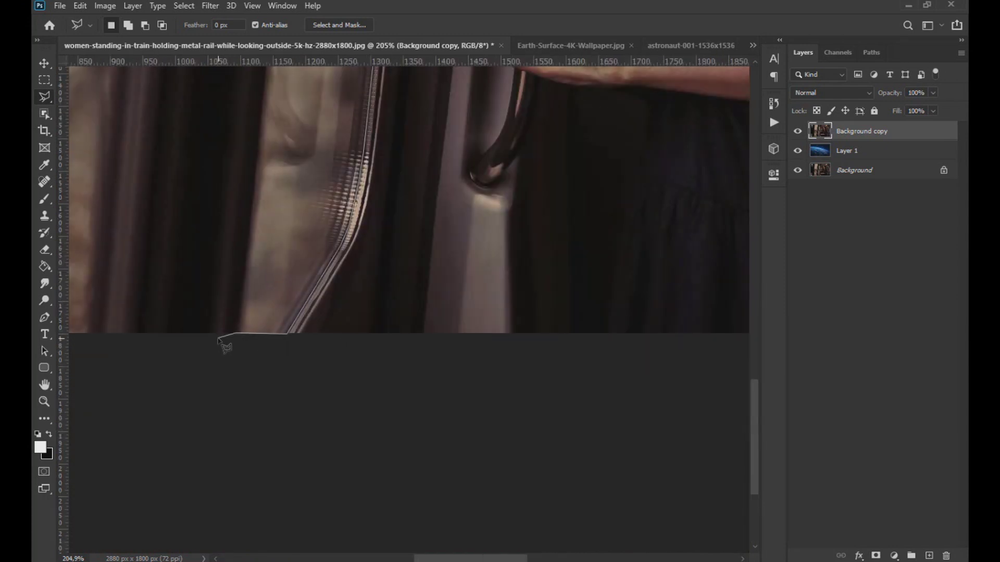
pyautogui.moveTo(224, 282); pyautogui.dragTo(192, 495)
pyautogui.moveTo(242, 150)
pyautogui.mouseDown()
pyautogui.moveTo(234, 238)
pyautogui.moveTo(265, 536)
pyautogui.mouseUp()
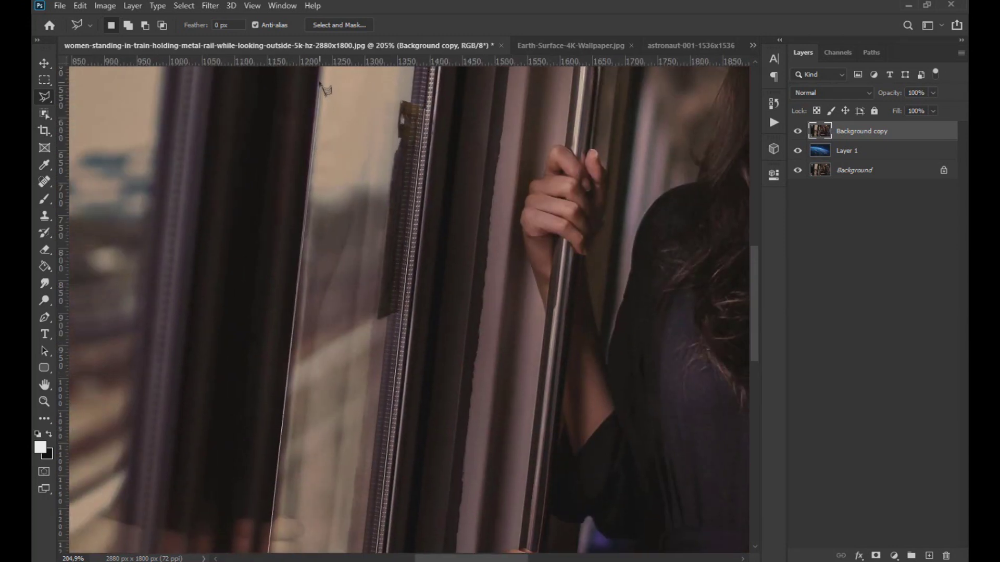
pyautogui.moveTo(322, 86); pyautogui.dragTo(314, 368)
pyautogui.click(331, 140)
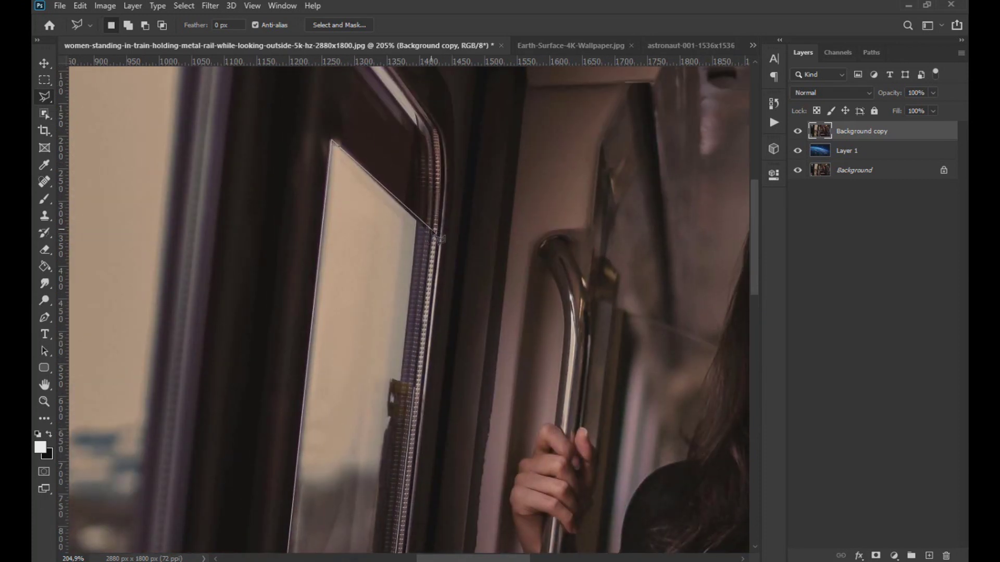
pyautogui.click(414, 392)
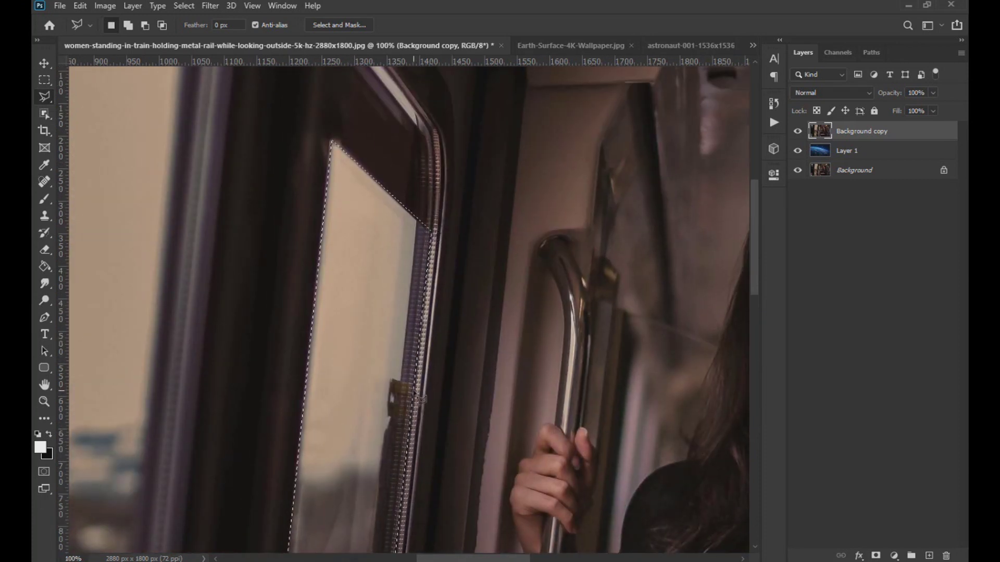
# Start adding the large window to the selection, tracing its right edge from the photo's top to its bottom.
pyautogui.moveTo(272, 279); pyautogui.dragTo(550, 423)
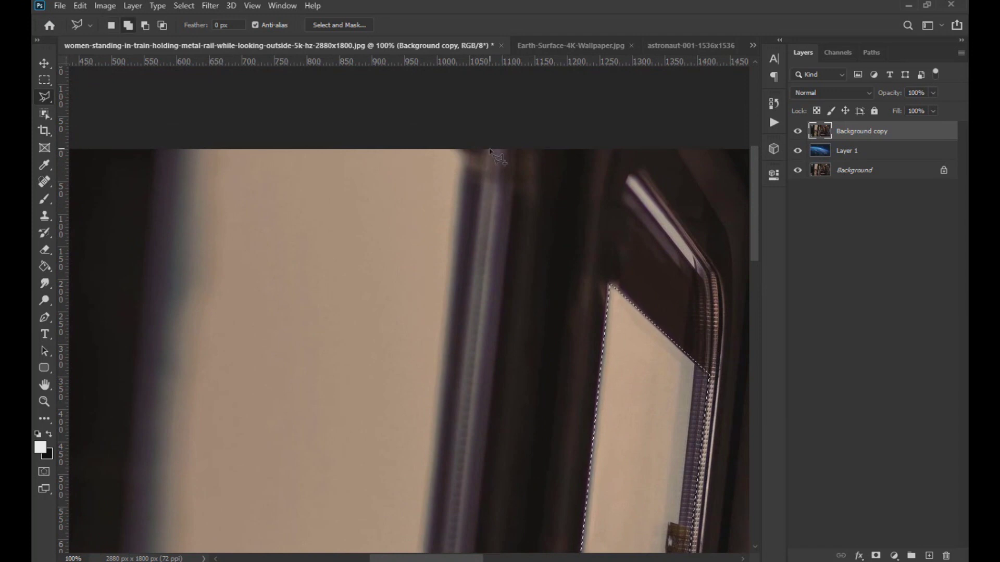
pyautogui.scroll(-4, 492, 159)
pyautogui.scroll(3, 497, 213)
pyautogui.keyDown('shift'); pyautogui.click(496, 124); pyautogui.keyUp('shift')
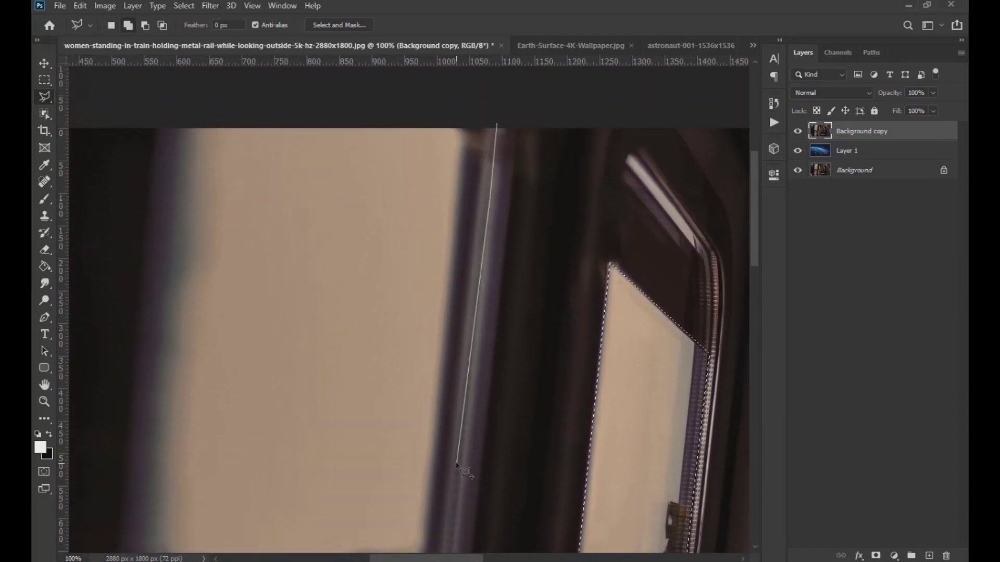
pyautogui.scroll(-5, 458, 482)
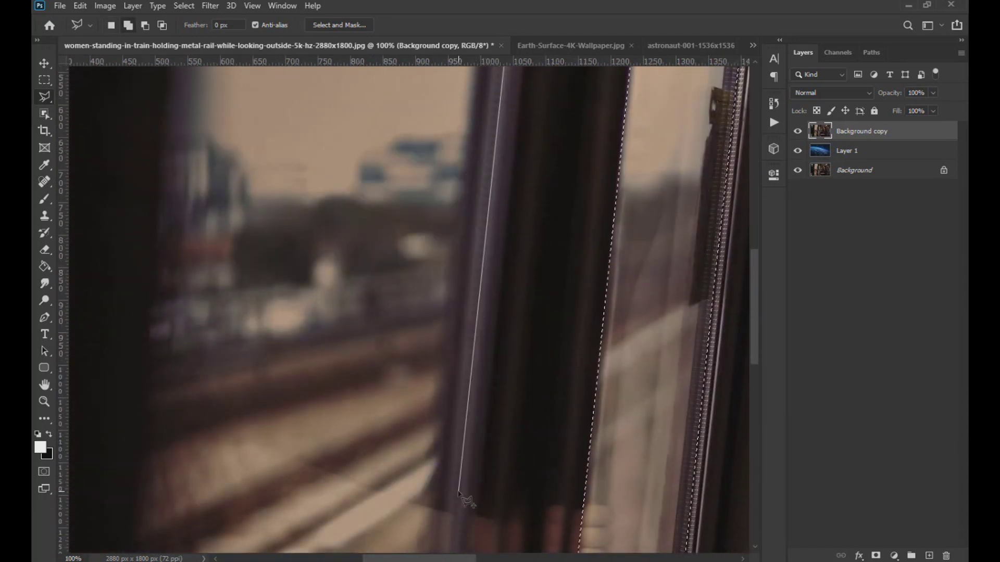
pyautogui.scroll(-4, 458, 492)
pyautogui.click(432, 531)
# Close the large window selection along the photo's bottom, the window's left edge and the photo's top.
pyautogui.click(114, 532)
pyautogui.moveTo(119, 514); pyautogui.dragTo(329, 476)
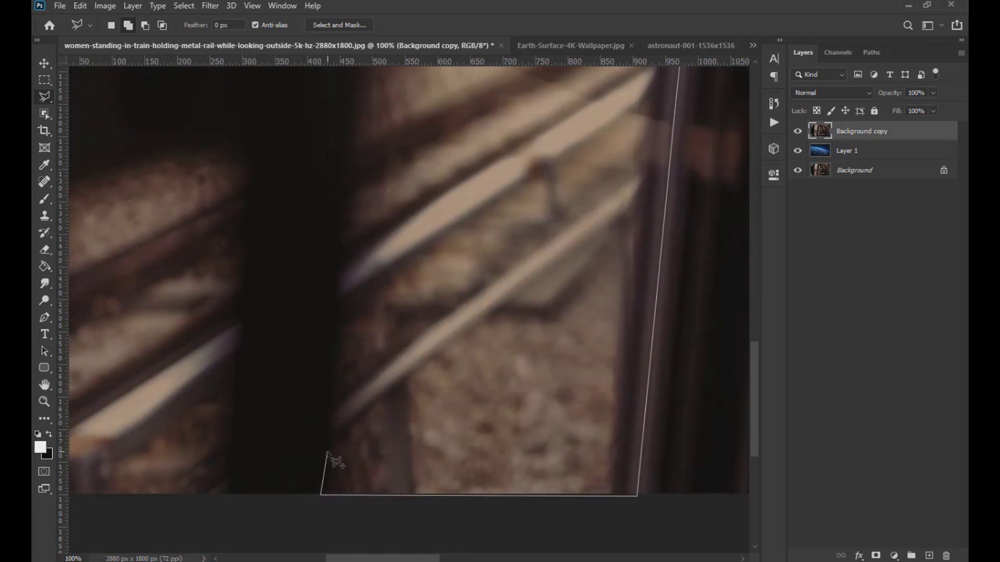
pyautogui.scroll(-2, 324, 454)
pyautogui.moveTo(349, 119); pyautogui.dragTo(323, 454)
pyautogui.click(345, 221)
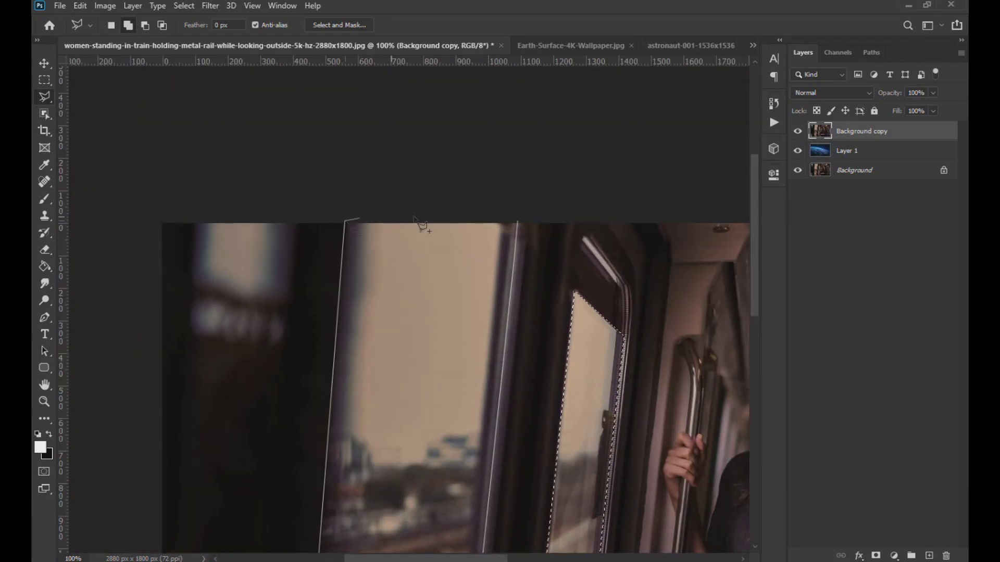
pyautogui.click(516, 222)
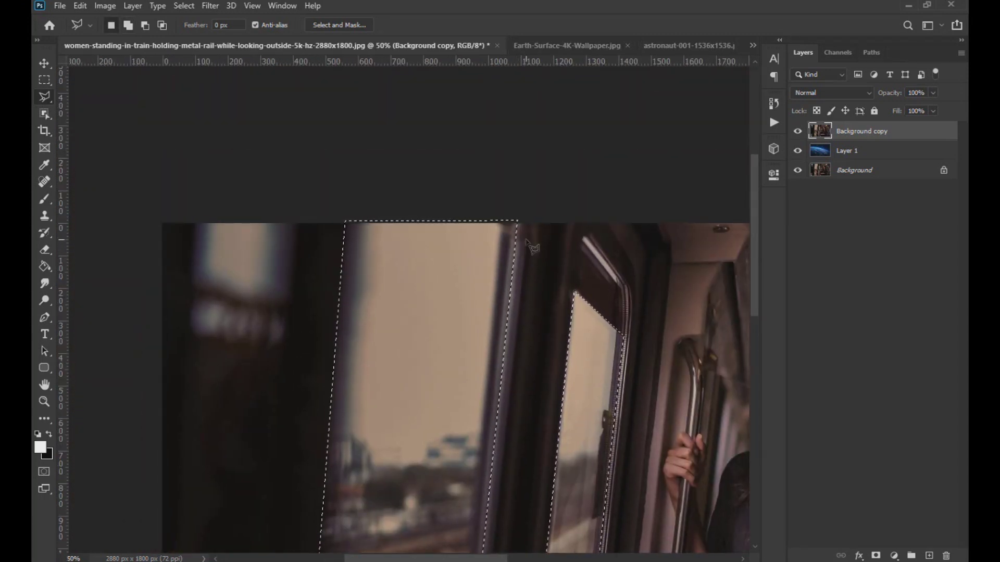
# Add a layer mask to Background copy from the window selection and invert it to reveal the Earth through the windows.
pyautogui.scroll(-3, 510, 414)
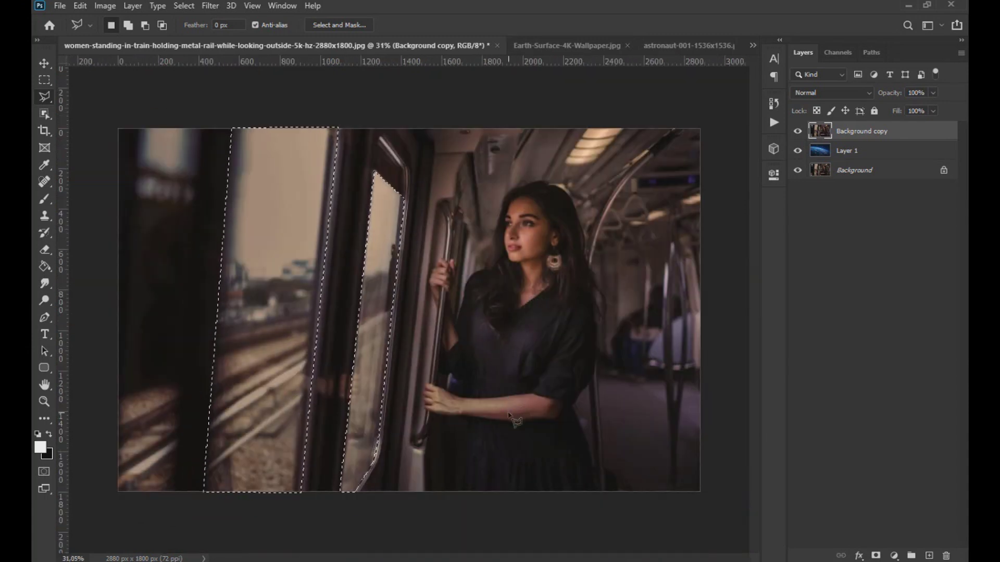
pyautogui.click(877, 556)
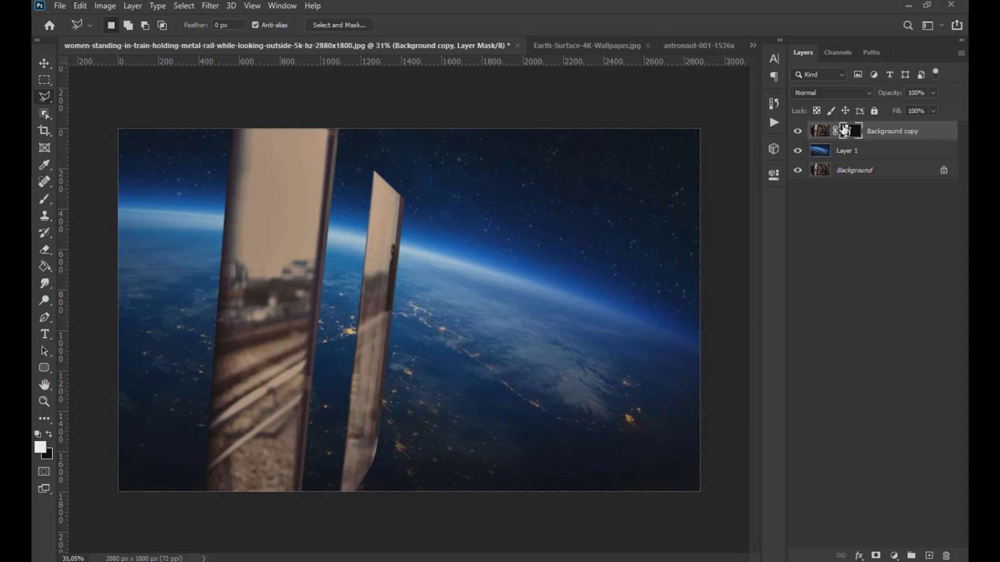
pyautogui.hotkey('ctrl', 'i')
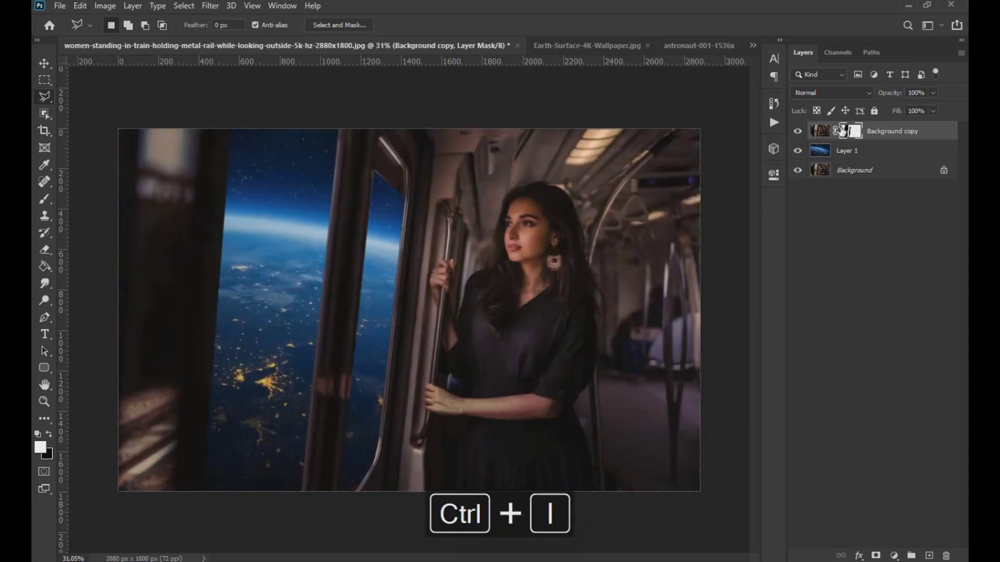
# Examine the masked window edges from top to bottom, including the whole composite.
pyautogui.scroll(6, 386, 168)
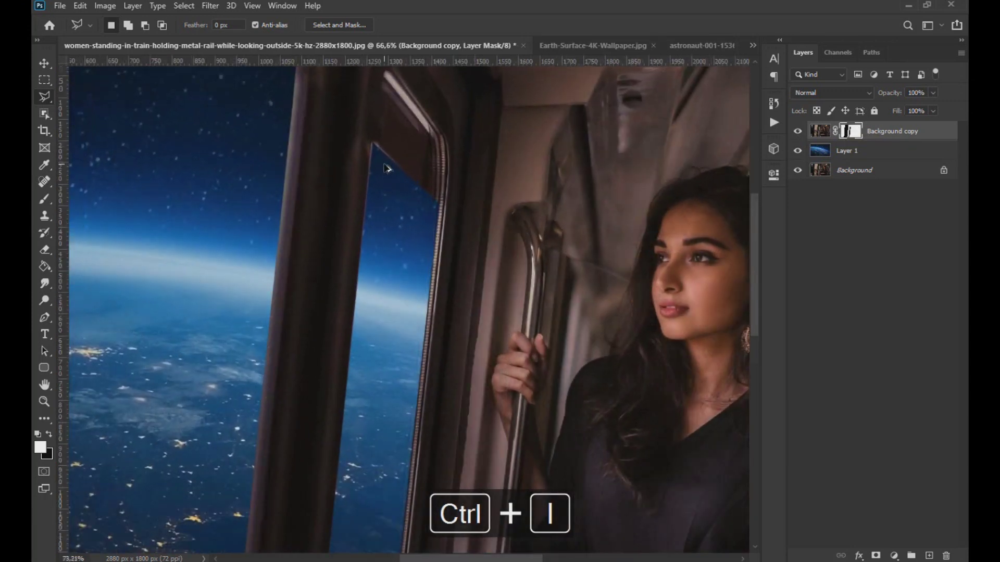
pyautogui.scroll(-3, 387, 169)
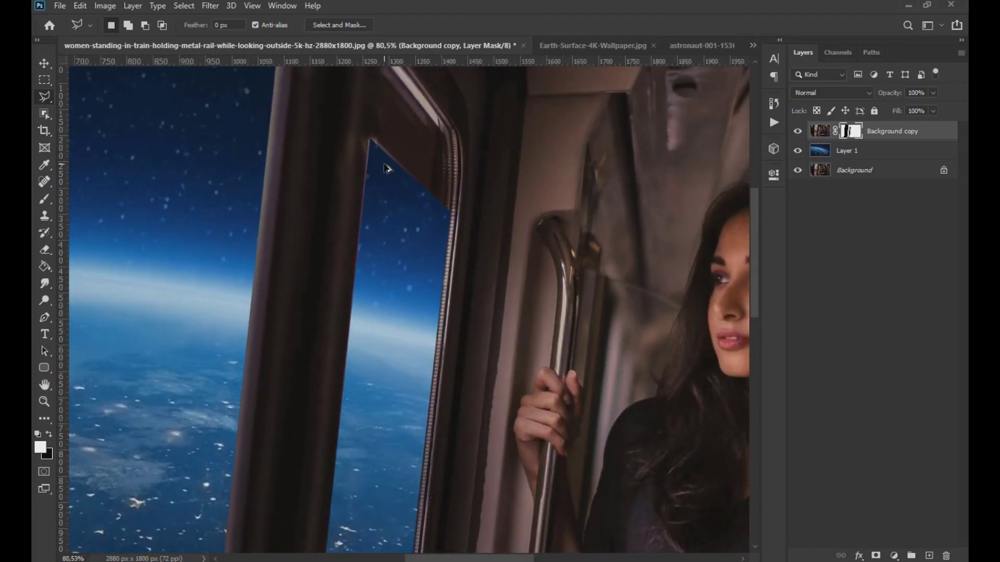
pyautogui.scroll(1, 382, 169)
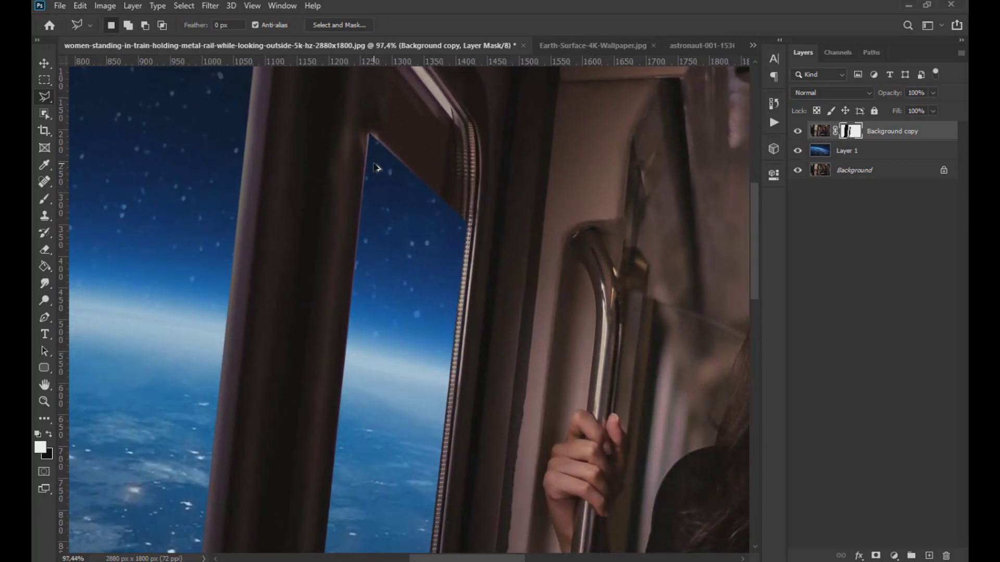
pyautogui.scroll(-10, 376, 167)
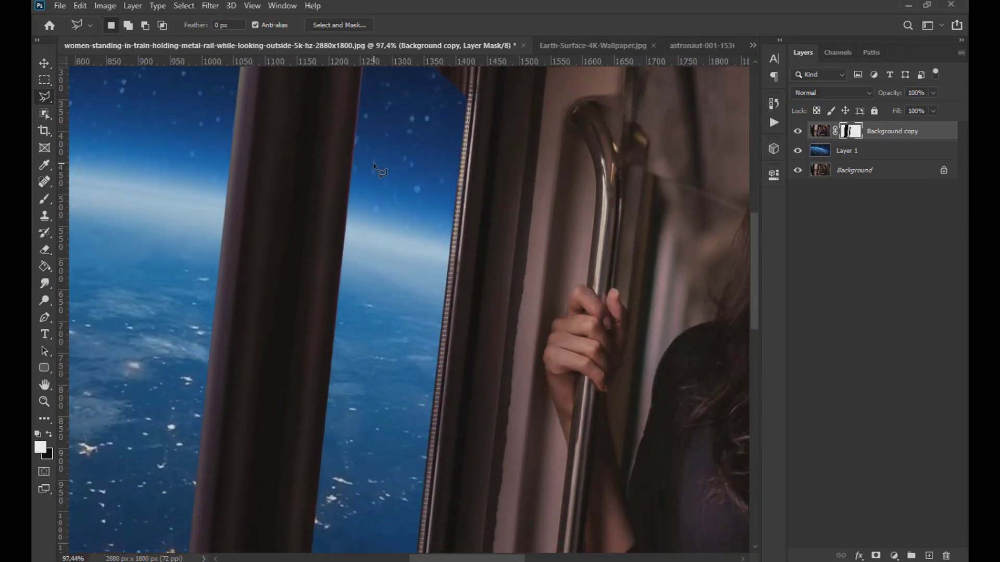
pyautogui.scroll(-7, 374, 168)
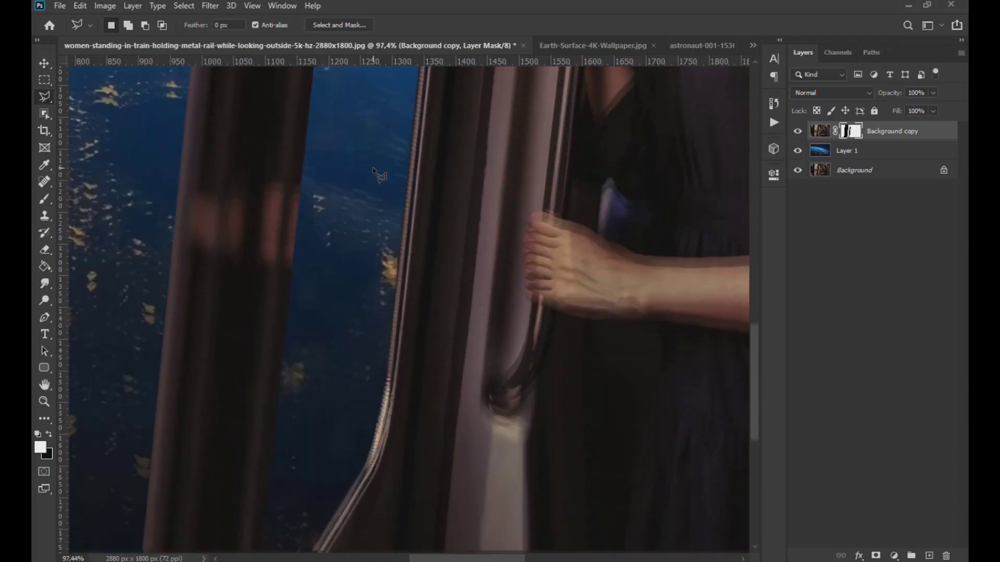
pyautogui.scroll(-5, 373, 170)
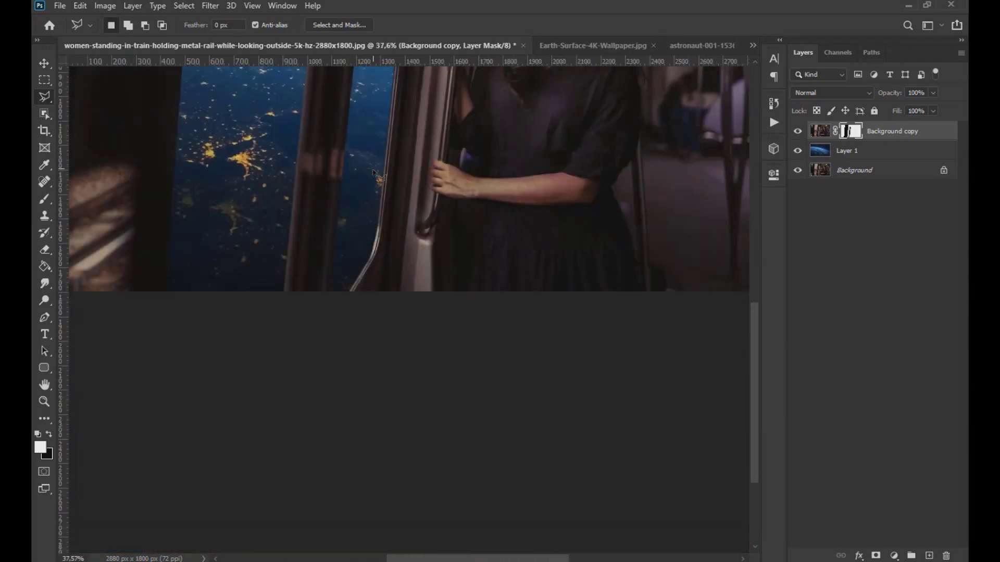
pyautogui.moveTo(750, 353); pyautogui.dragTo(760, 275)
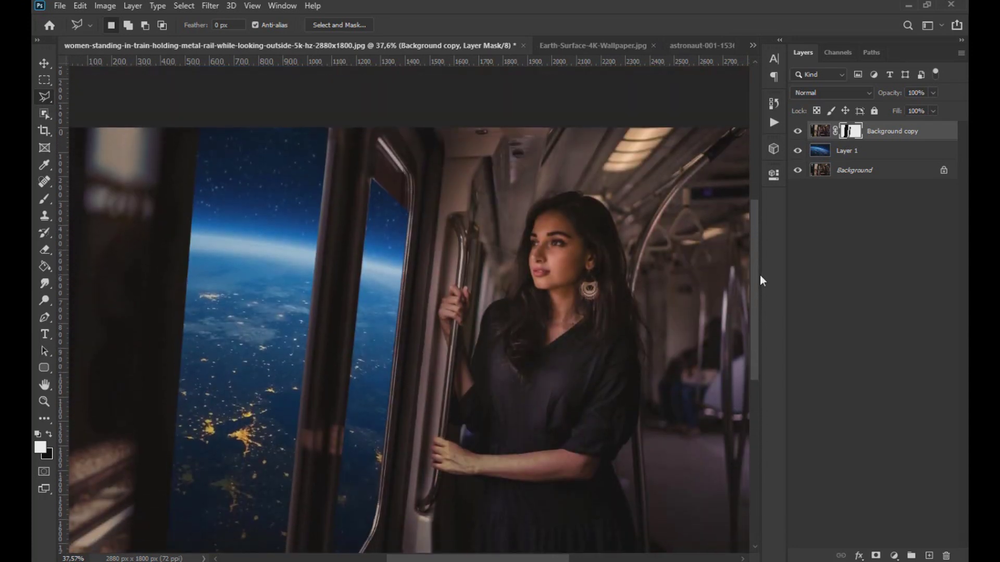
# Reduce the saturation of the Earth image on Layer 1 with a Hue/Saturation adjustment.
pyautogui.click(44, 64)
pyautogui.click(884, 152)
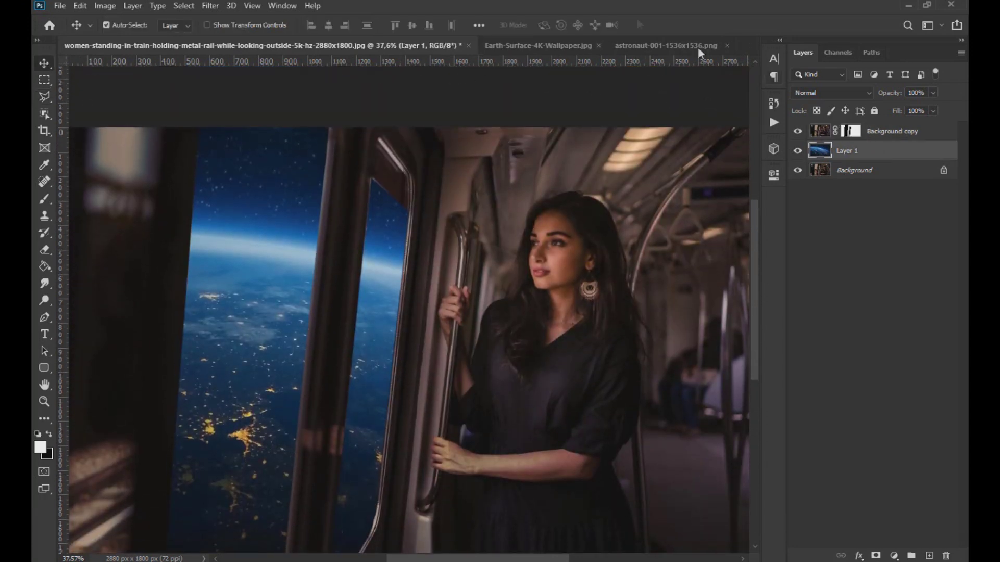
pyautogui.click(113, 6)
pyautogui.moveTo(130, 38)
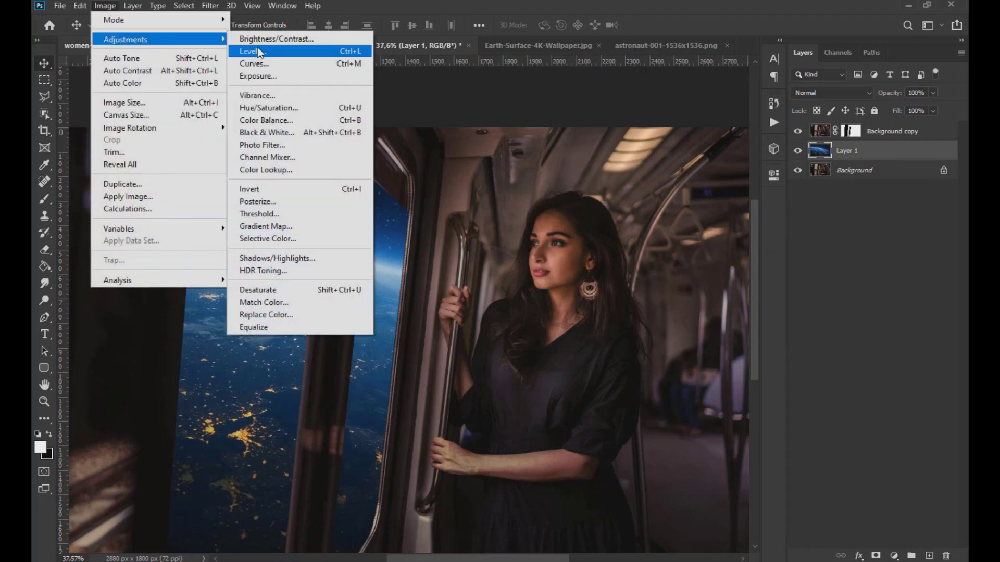
pyautogui.click(297, 108)
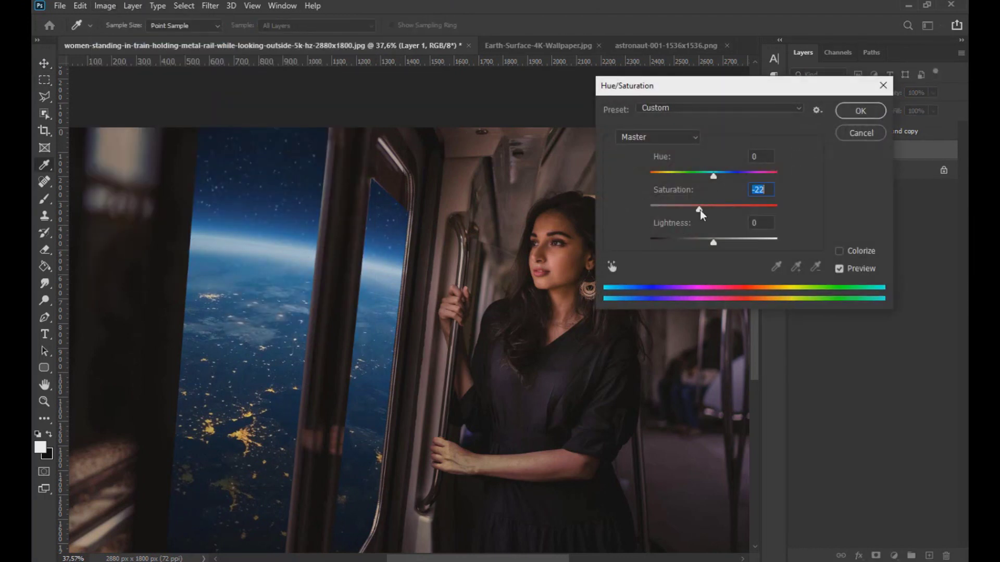
pyautogui.moveTo(700, 210)
pyautogui.mouseDown()
pyautogui.moveTo(683, 207)
pyautogui.moveTo(692, 207)
pyautogui.mouseUp()
pyautogui.click(861, 111)
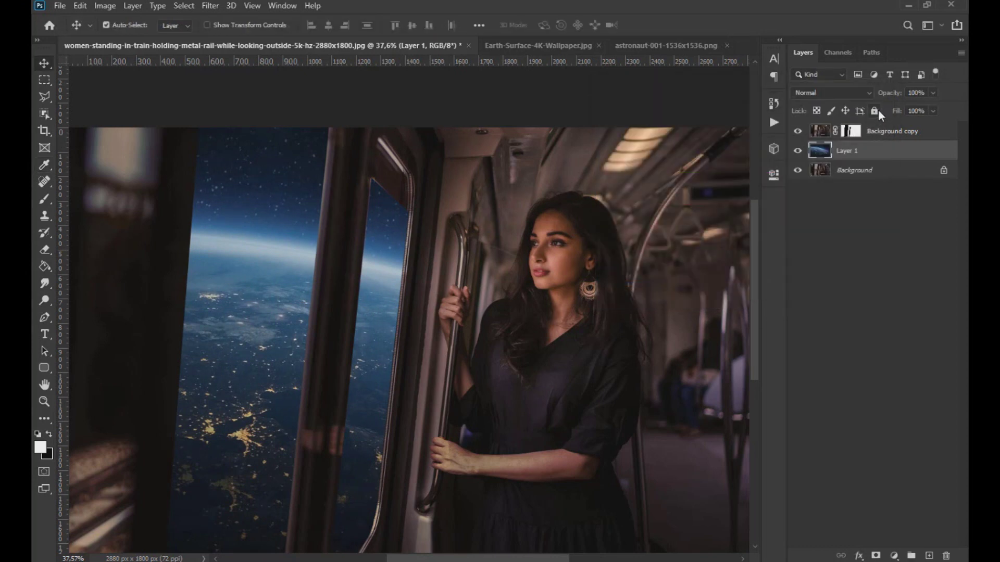
# Start Match Color on the Background copy image, using Layer 1 of the train photo document as the source.
pyautogui.click(816, 133)
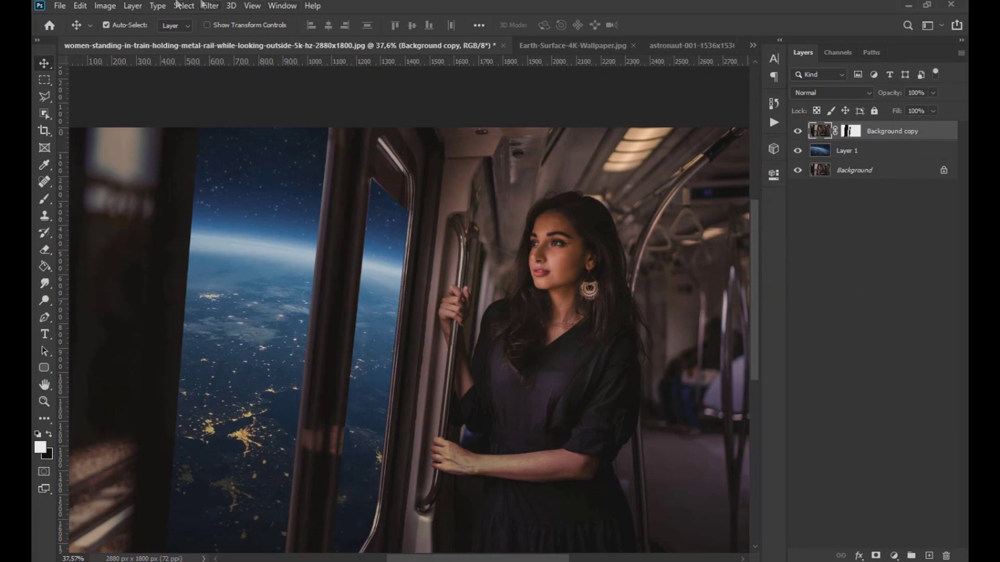
pyautogui.click(116, 7)
pyautogui.moveTo(116, 40)
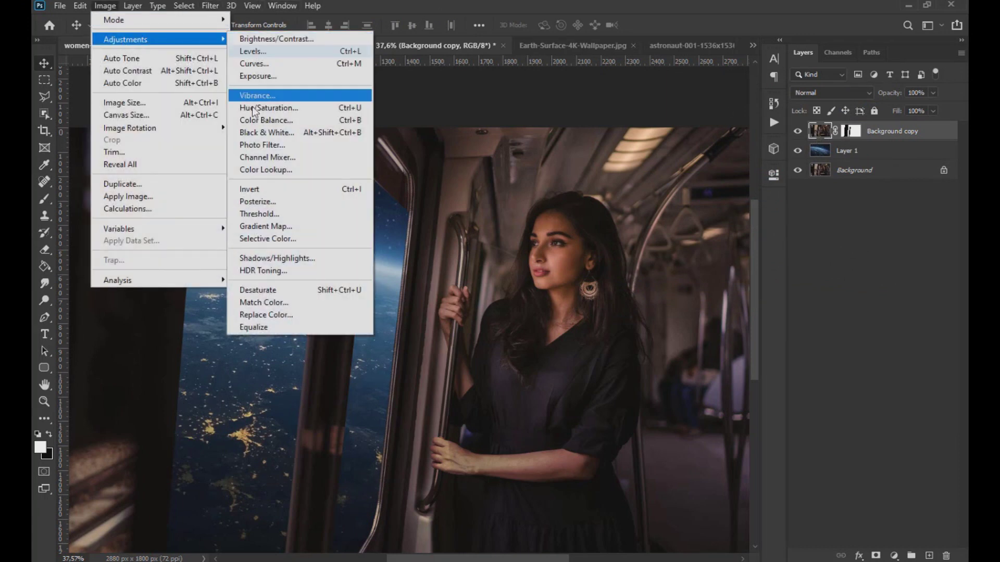
pyautogui.click(256, 302)
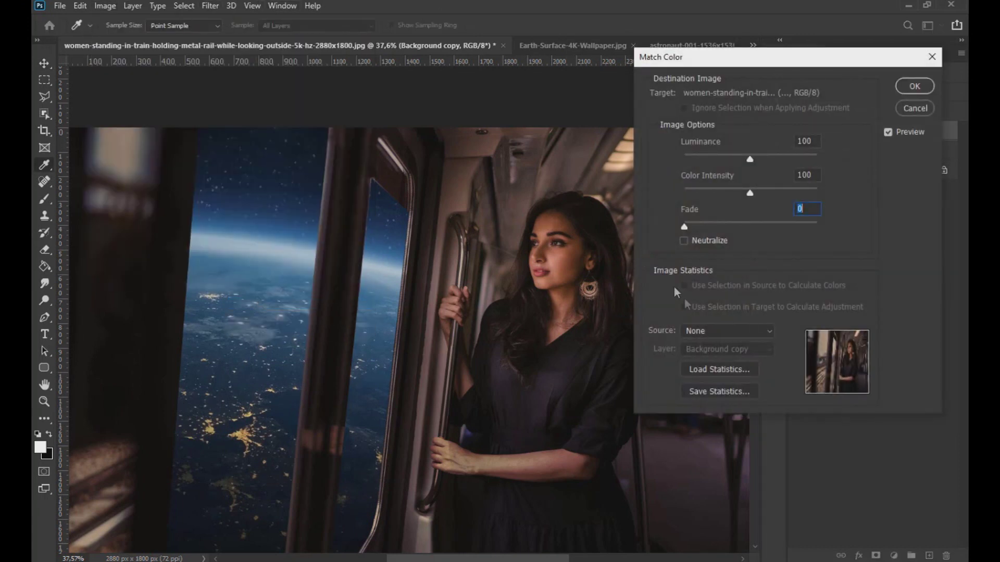
pyautogui.click(712, 332)
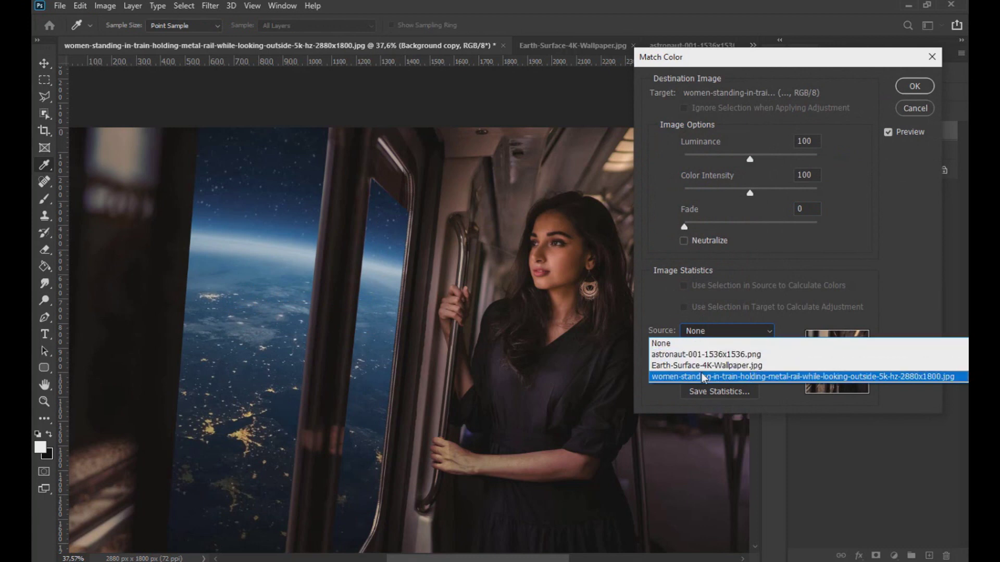
pyautogui.click(703, 376)
pyautogui.click(712, 355)
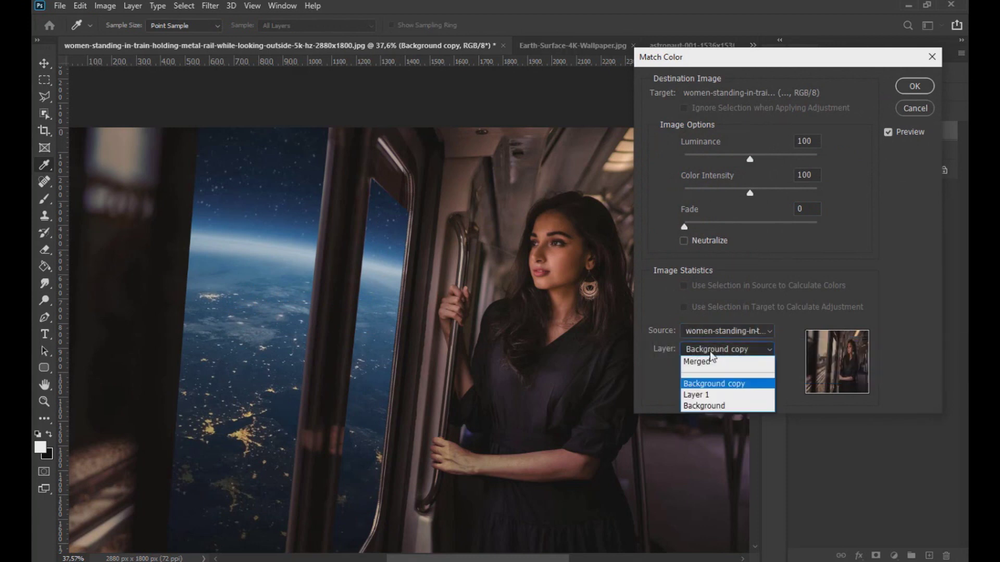
pyautogui.click(712, 354)
pyautogui.click(712, 354)
pyautogui.click(709, 395)
# Apply the color match with Luminance 150, Color Intensity 90 and Fade 15.
pyautogui.moveTo(709, 60); pyautogui.dragTo(769, 79)
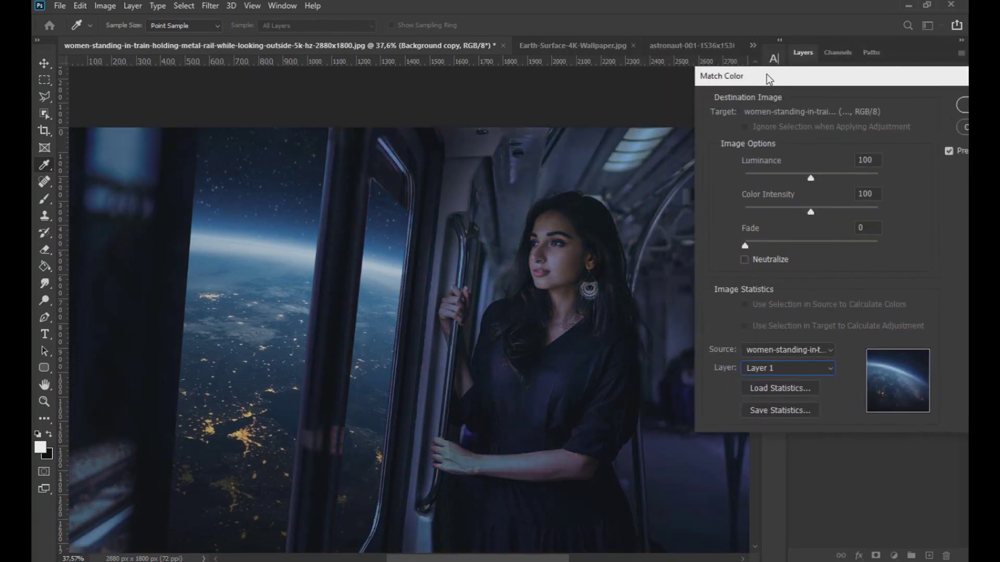
pyautogui.moveTo(840, 177); pyautogui.dragTo(845, 177)
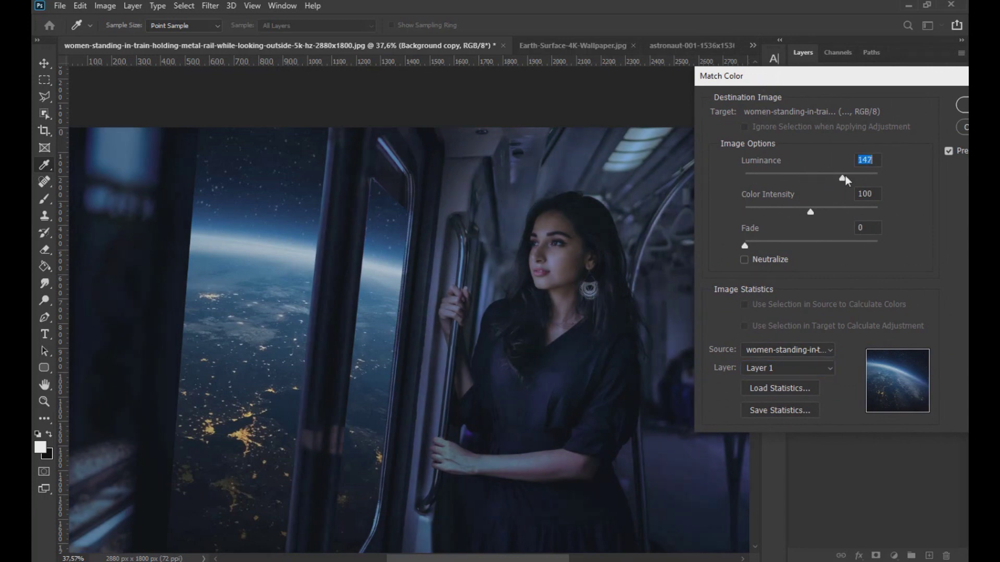
pyautogui.moveTo(811, 213); pyautogui.dragTo(805, 212)
pyautogui.moveTo(751, 242); pyautogui.dragTo(764, 242)
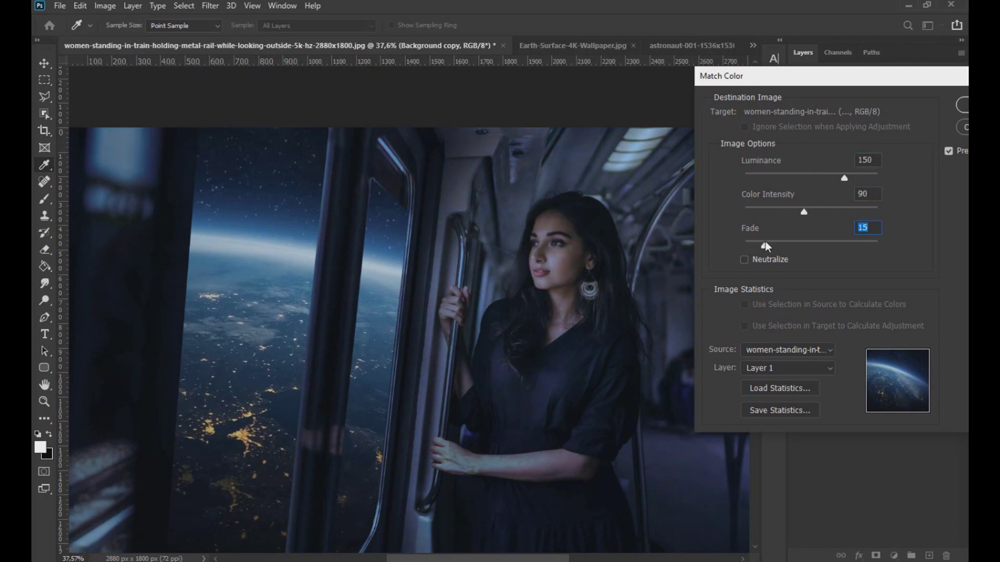
pyautogui.moveTo(800, 83); pyautogui.dragTo(529, 81)
pyautogui.click(696, 108)
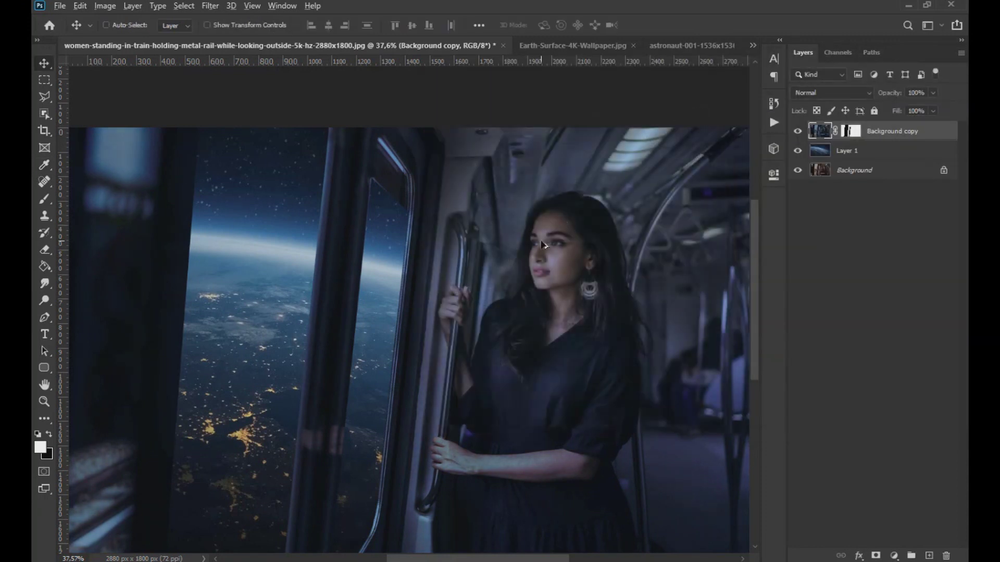
# Soften the Earth image on Layer 1 with a Gaussian Blur of 3.4 pixels radius.
pyautogui.scroll(-4, 542, 245)
pyautogui.scroll(1, 505, 299)
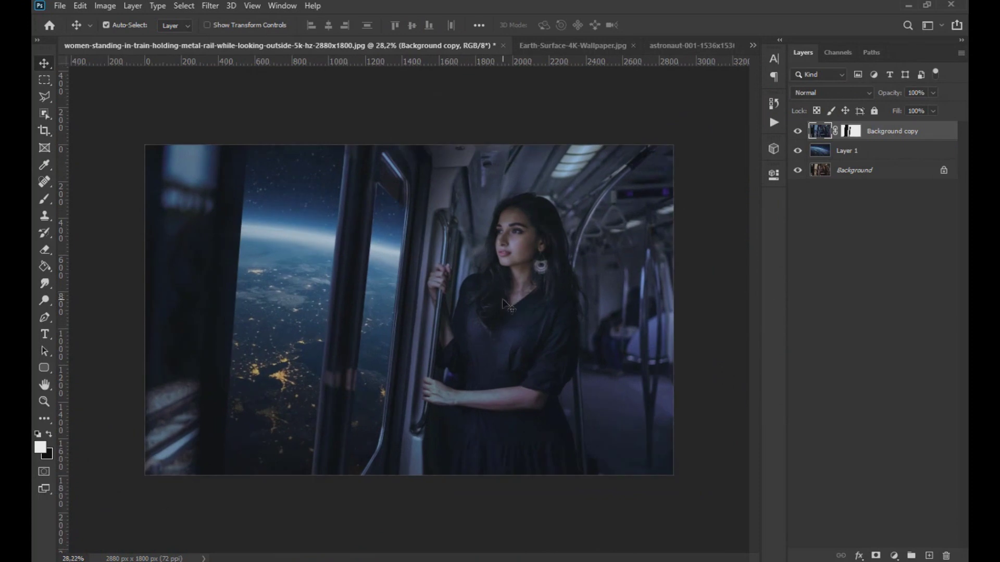
pyautogui.click(893, 152)
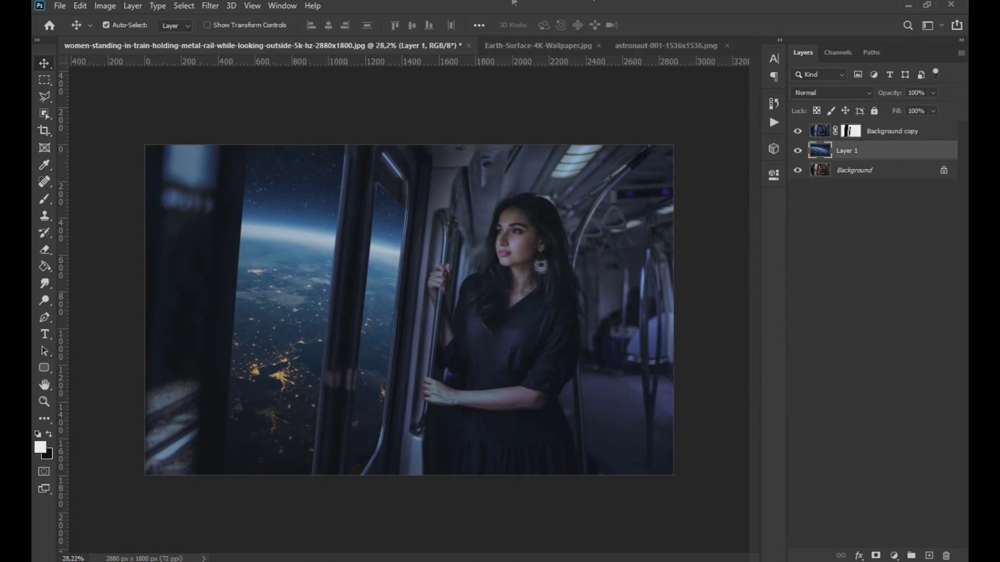
pyautogui.click(210, 6)
pyautogui.moveTo(238, 155)
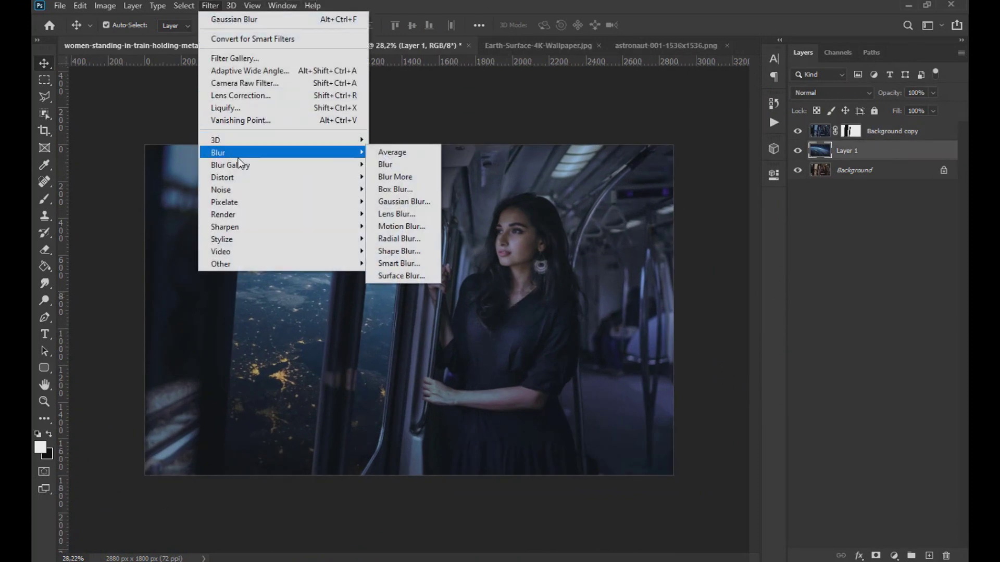
pyautogui.click(401, 203)
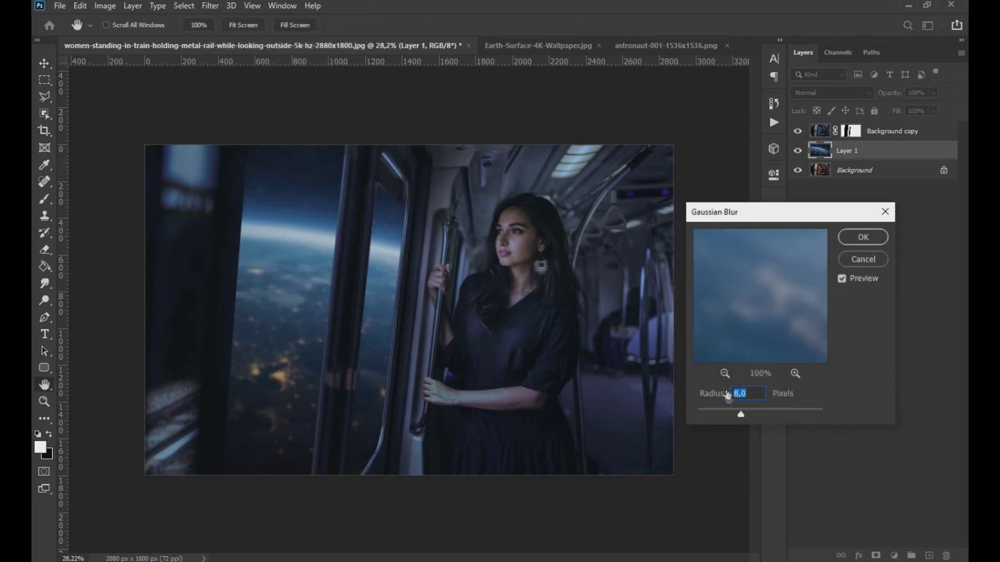
pyautogui.moveTo(740, 412); pyautogui.dragTo(721, 411)
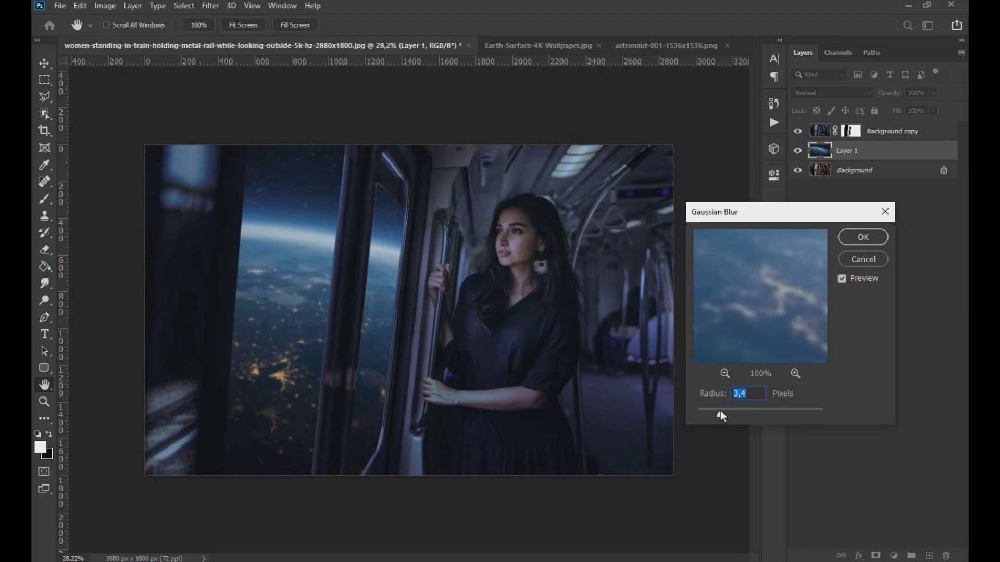
pyautogui.click(866, 237)
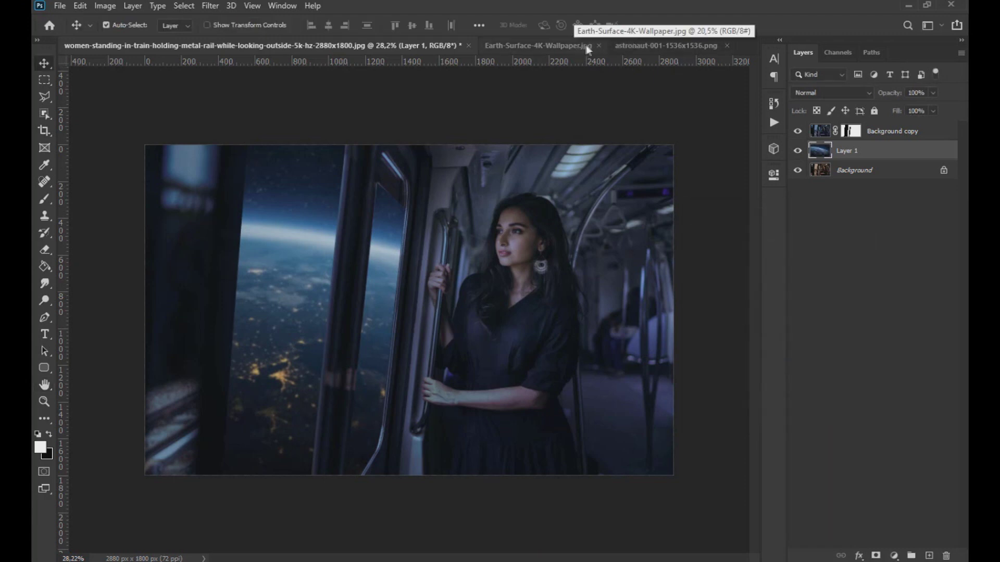
# Bring the astronaut from astronaut-001-1536x1536.png into the train composite above Layer 1, placing it behind the windows.
pyautogui.click(639, 46)
pyautogui.moveTo(435, 311); pyautogui.dragTo(284, 303)
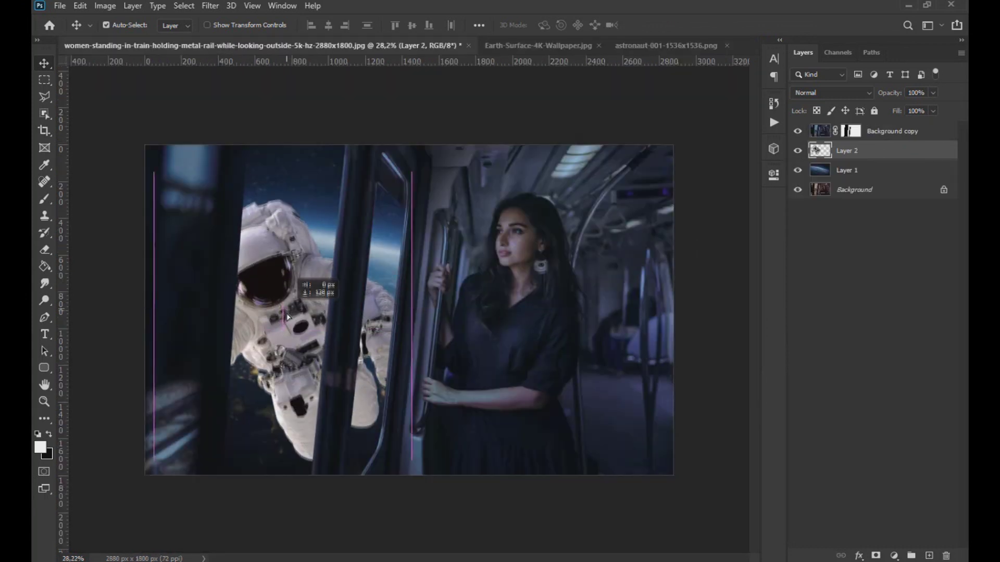
pyautogui.press('ctrl')
# Scale the astronaut down and position it so it floats behind the frame between the two windows.
pyautogui.hotkey('ctrl', 't')
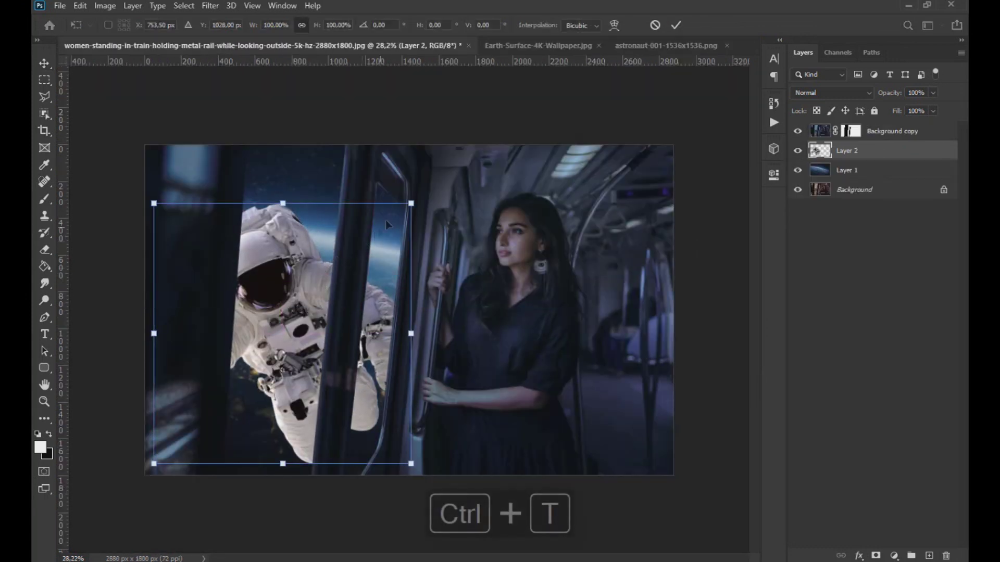
pyautogui.moveTo(412, 203); pyautogui.dragTo(361, 225)
pyautogui.moveTo(313, 317); pyautogui.dragTo(293, 317)
pyautogui.moveTo(357, 231); pyautogui.dragTo(352, 236)
pyautogui.moveTo(297, 338); pyautogui.dragTo(306, 339)
pyautogui.moveTo(373, 237); pyautogui.dragTo(368, 231)
pyautogui.moveTo(306, 335); pyautogui.dragTo(311, 325)
pyautogui.moveTo(365, 230); pyautogui.dragTo(372, 221)
pyautogui.click(47, 63)
pyautogui.click(47, 62)
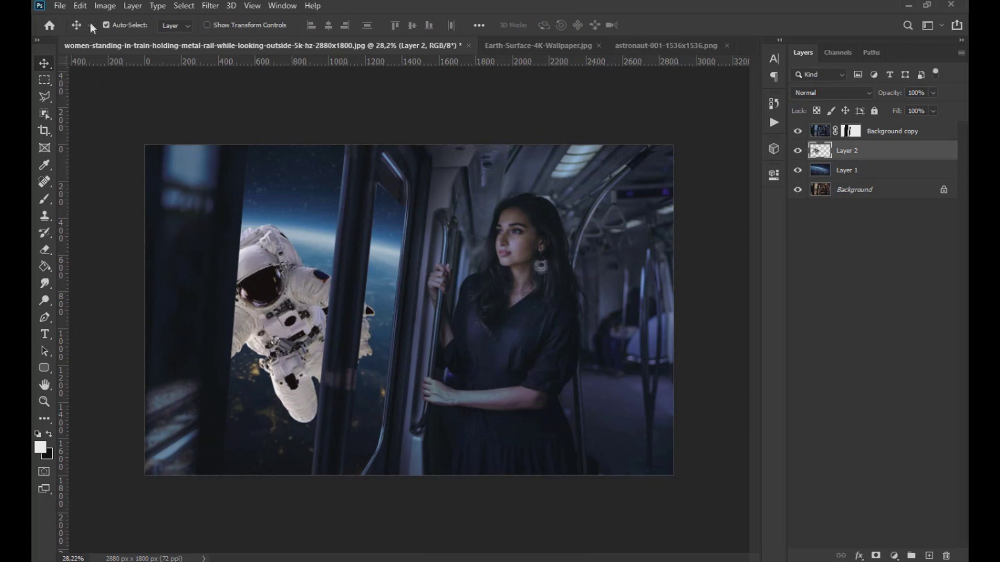
# Start Match Color on the astronaut layer, using Layer 1 of the train photo document as the source.
pyautogui.click(105, 6)
pyautogui.moveTo(145, 43)
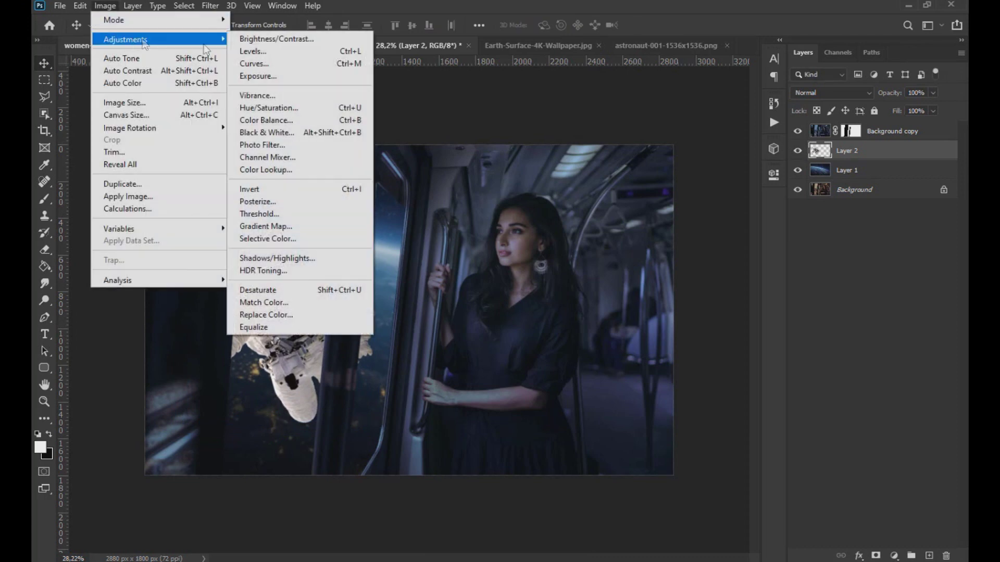
pyautogui.click(289, 302)
pyautogui.click(517, 350)
pyautogui.click(522, 397)
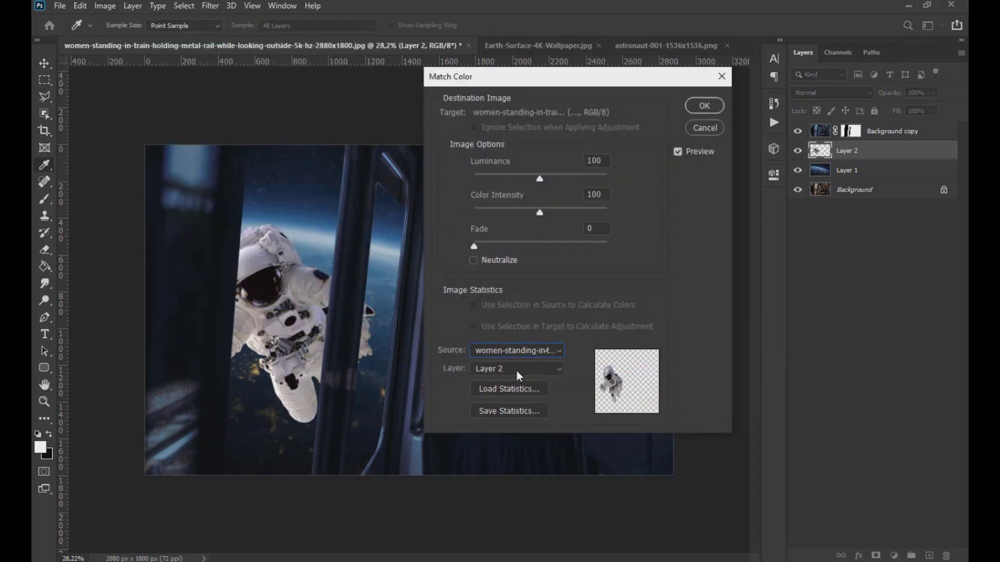
pyautogui.click(518, 368)
pyautogui.click(508, 427)
# Apply the astronaut's color match with Luminance about 160, slightly reduced Color Intensity and a Fade above 50.
pyautogui.moveTo(483, 248); pyautogui.dragTo(542, 240)
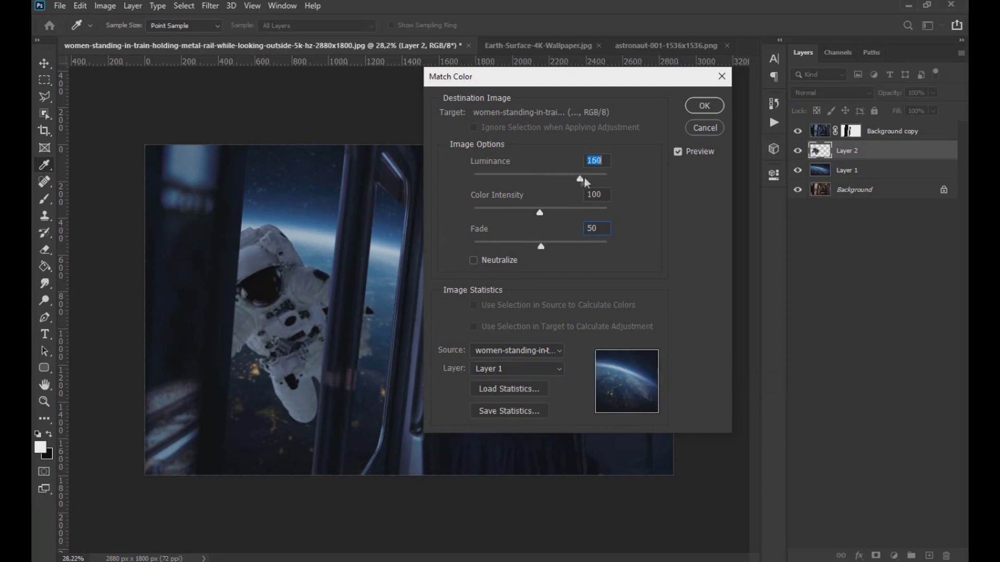
pyautogui.moveTo(539, 212)
pyautogui.mouseDown()
pyautogui.moveTo(558, 209)
pyautogui.moveTo(533, 206)
pyautogui.mouseUp()
pyautogui.moveTo(541, 246); pyautogui.dragTo(564, 245)
pyautogui.click(703, 107)
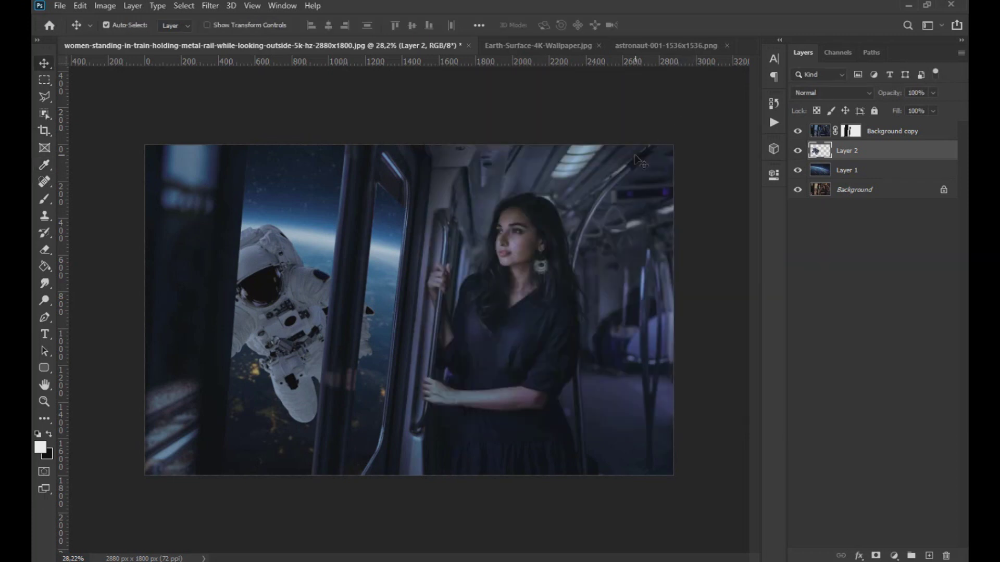
# Rotate the astronaut about 1.65 degrees counterclockwise.
pyautogui.scroll(3, 322, 345)
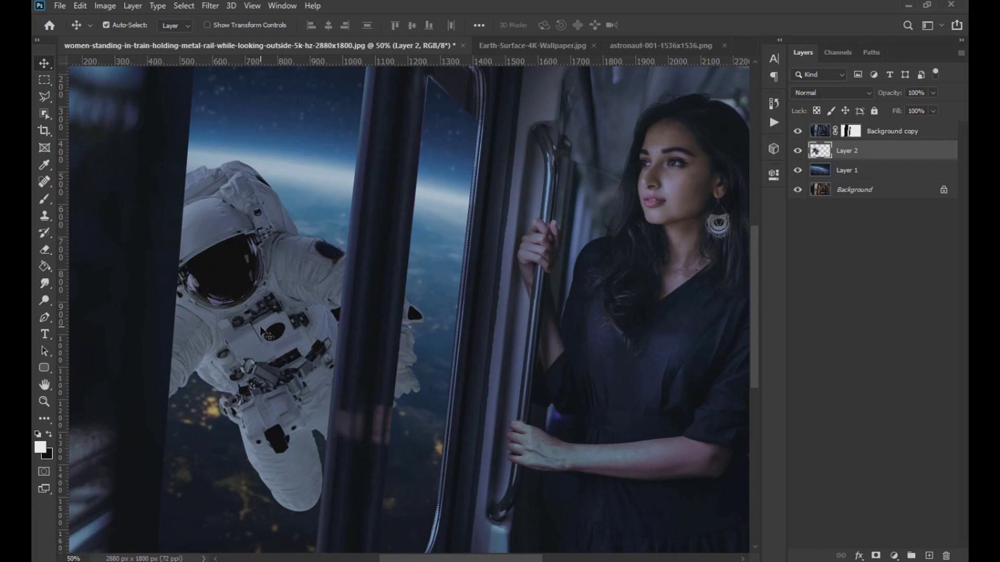
pyautogui.hotkey('ctrl', 't')
pyautogui.moveTo(427, 146); pyautogui.dragTo(422, 141)
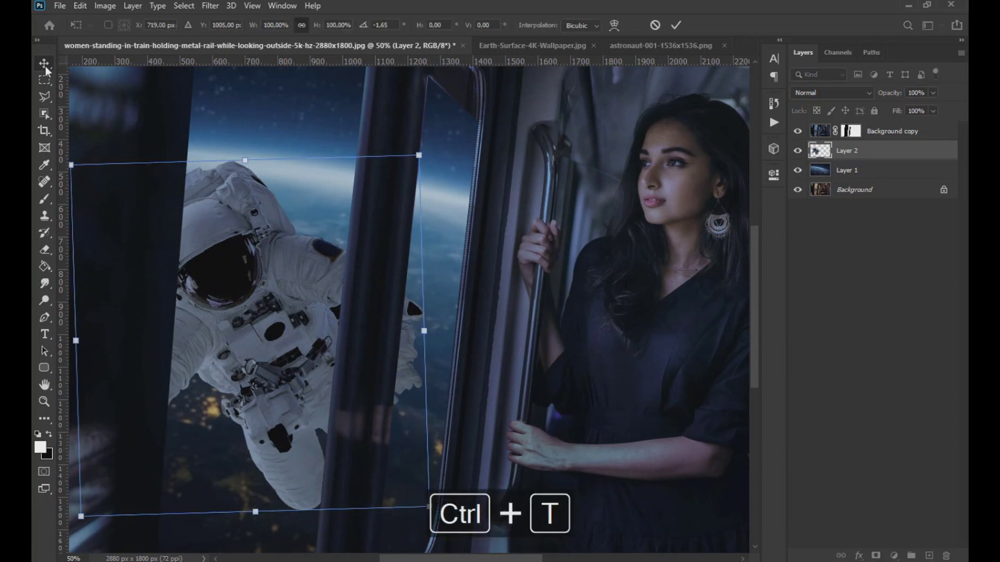
pyautogui.press('Return')
# Brighten the Background copy image with an RGB Curves adjustment, using one highlight point and a raised shadow point.
pyautogui.hotkey('ctrl', '0')
pyautogui.click(819, 133)
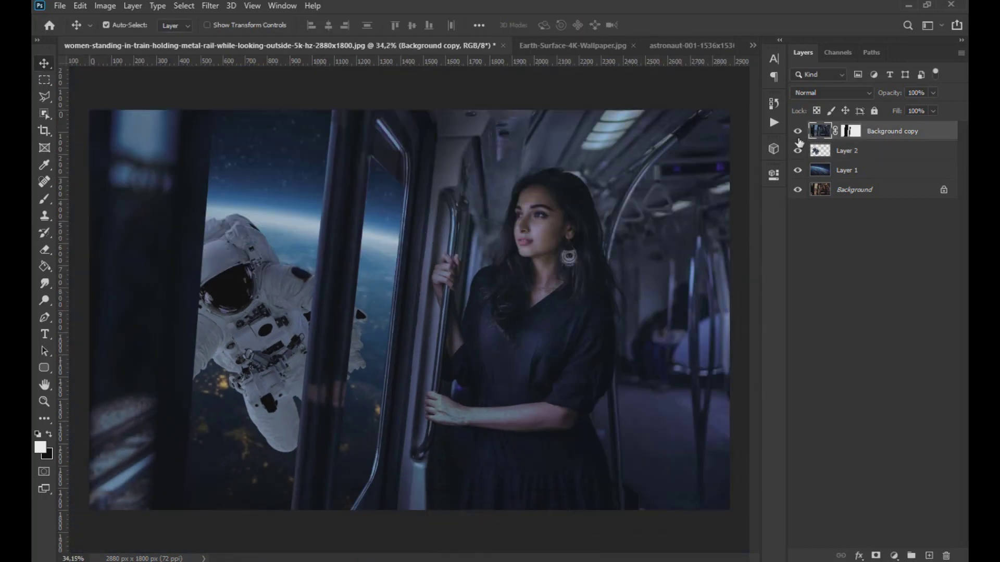
pyautogui.click(104, 5)
pyautogui.moveTo(125, 36)
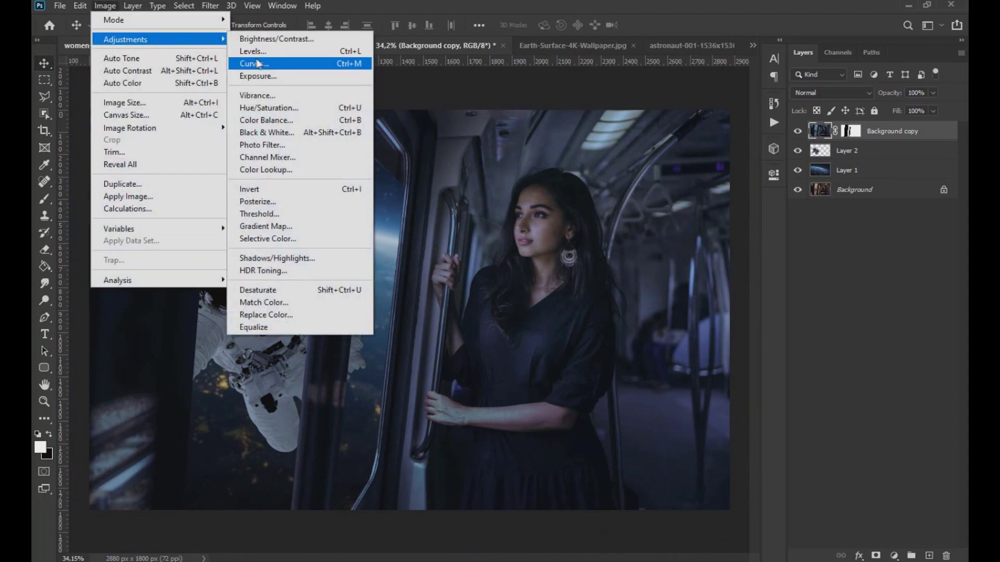
pyautogui.click(284, 63)
pyautogui.moveTo(596, 133); pyautogui.dragTo(784, 206)
pyautogui.moveTo(820, 325); pyautogui.dragTo(820, 296)
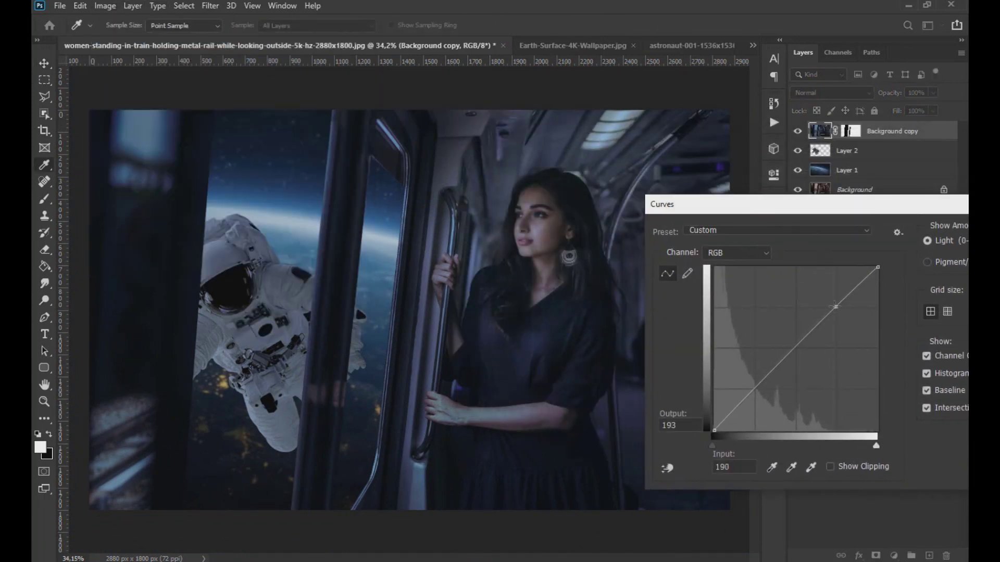
pyautogui.moveTo(776, 343); pyautogui.dragTo(752, 379)
pyautogui.moveTo(819, 296); pyautogui.dragTo(823, 301)
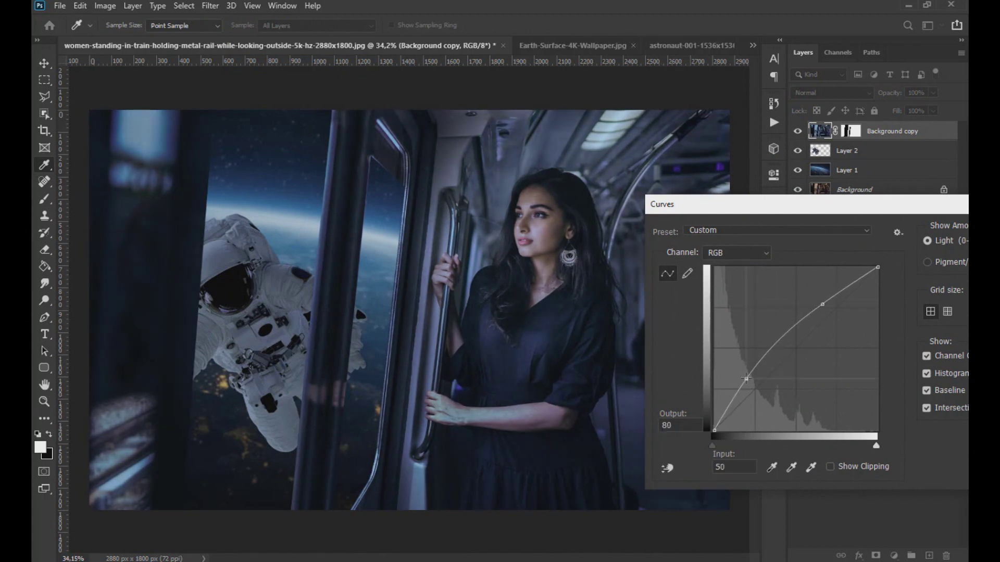
pyautogui.moveTo(746, 379); pyautogui.dragTo(749, 383)
pyautogui.moveTo(795, 206); pyautogui.dragTo(623, 218)
pyautogui.click(880, 244)
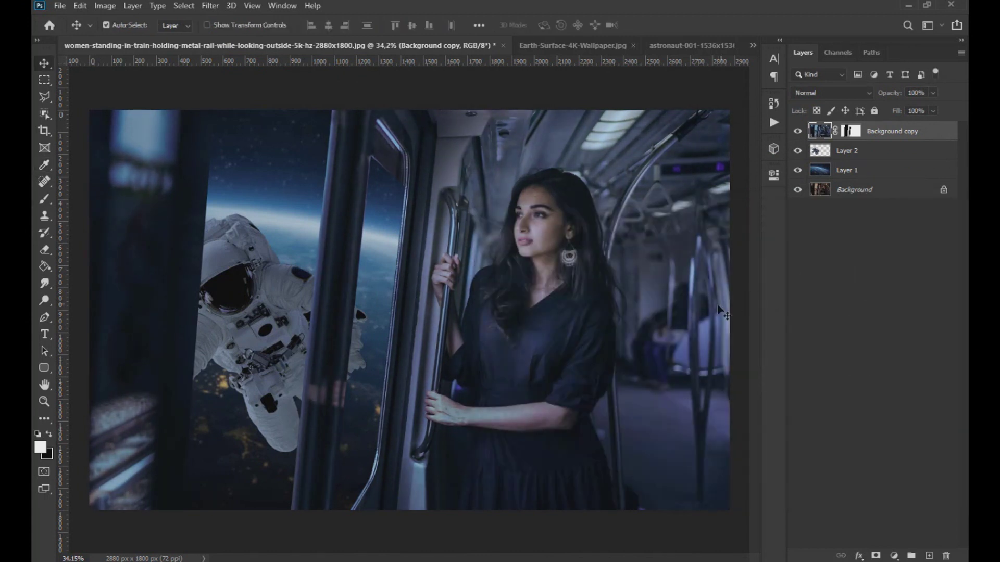
# Duplicate the Background copy layer together with its mask.
pyautogui.scroll(2, 280, 487)
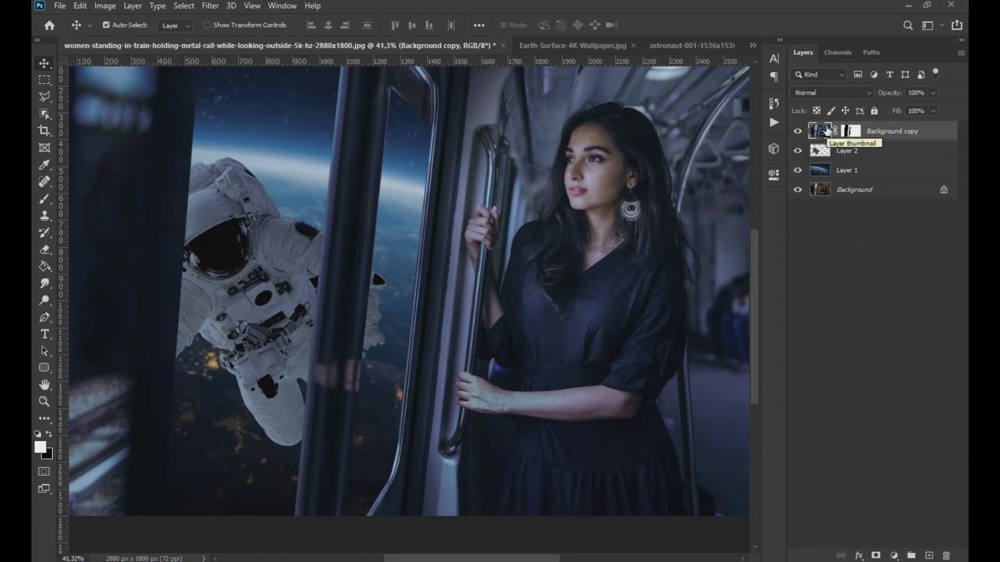
pyautogui.hotkey('ctrl', 'j')
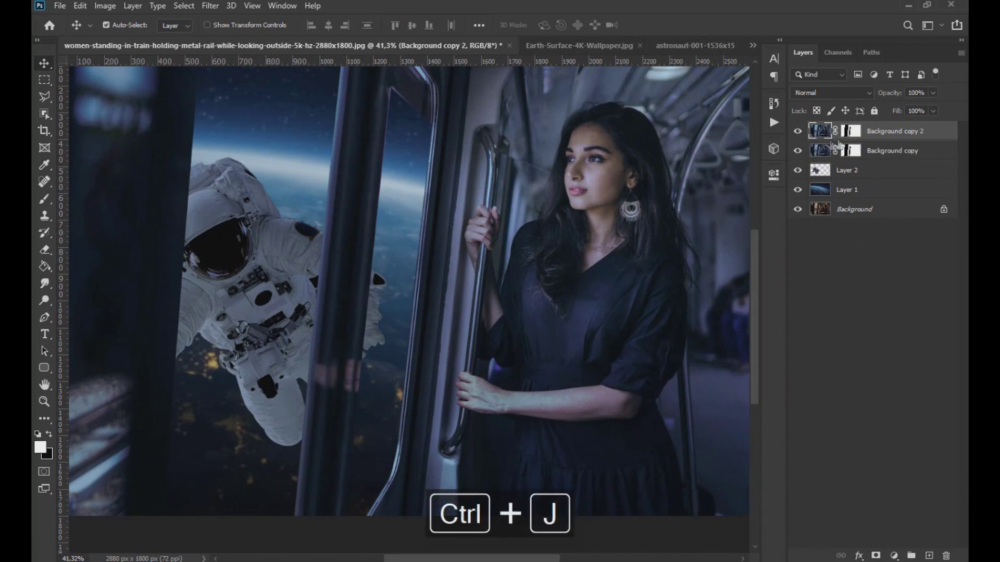
# Delete the layer mask from Background copy 2.
pyautogui.click(854, 134)
pyautogui.rightClick(855, 134)
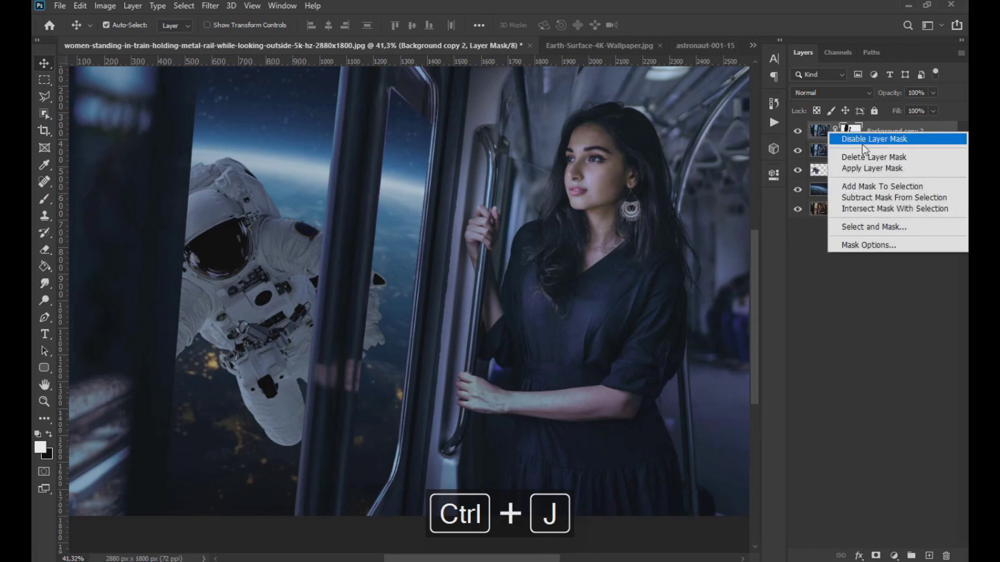
pyautogui.click(868, 157)
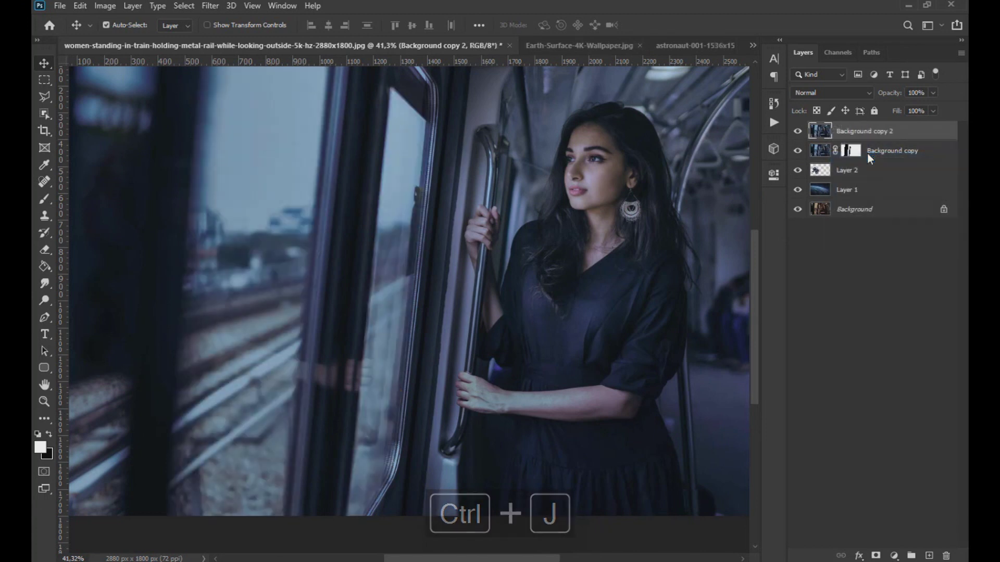
# Lasso a freehand outline around the woman's head and torso and add it as a layer mask on Background copy 2.
pyautogui.rightClick(42, 97)
pyautogui.click(93, 96)
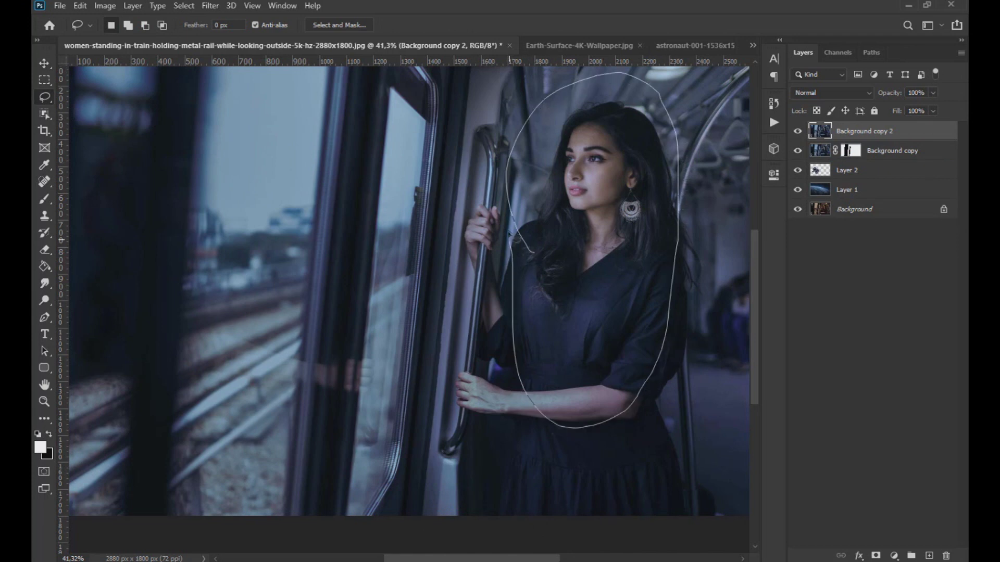
pyautogui.moveTo(516, 208); pyautogui.dragTo(532, 251)
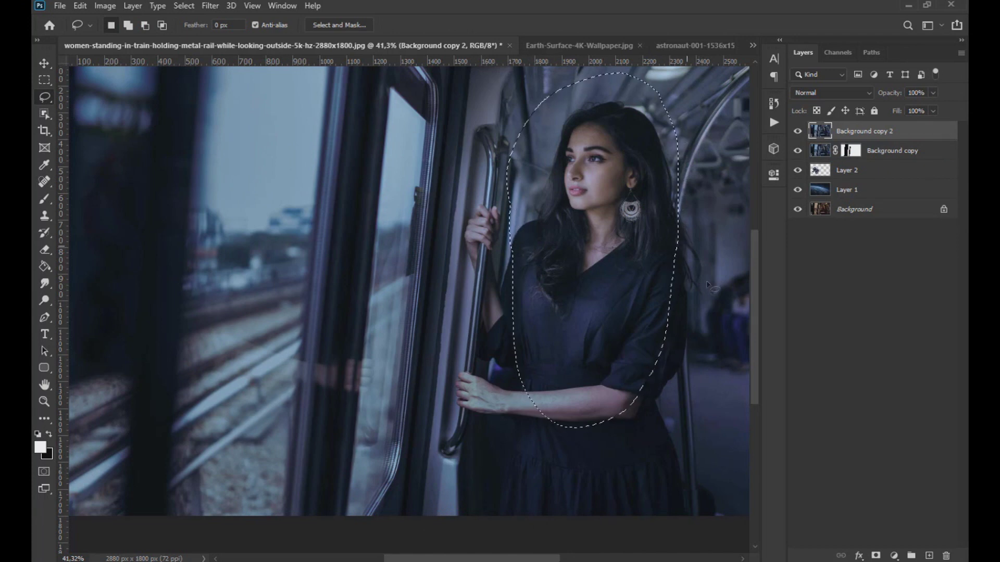
pyautogui.click(876, 556)
# Lock the Background copy, Layer 1 and Layer 2 layers.
pyautogui.click(816, 152)
pyautogui.click(874, 111)
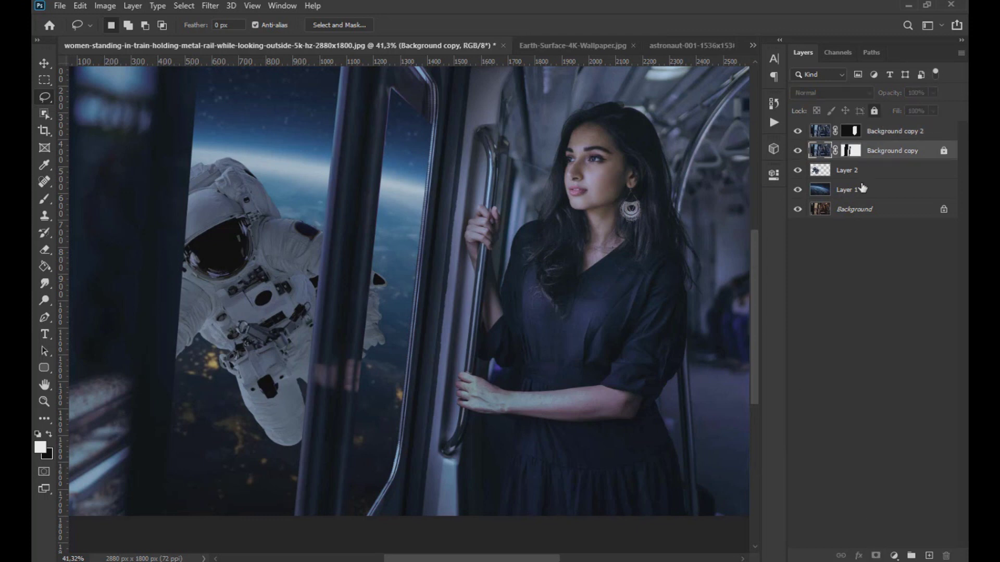
pyautogui.click(861, 189)
pyautogui.click(874, 111)
pyautogui.click(854, 170)
pyautogui.click(875, 111)
# Move the Background copy 2 cutout of the woman over the window with the astronaut and flip it horizontally as a reflection.
pyautogui.click(815, 133)
pyautogui.press('v')
pyautogui.moveTo(579, 174); pyautogui.dragTo(301, 164)
pyautogui.hotkey('ctrl', 't')
pyautogui.rightClick(301, 165)
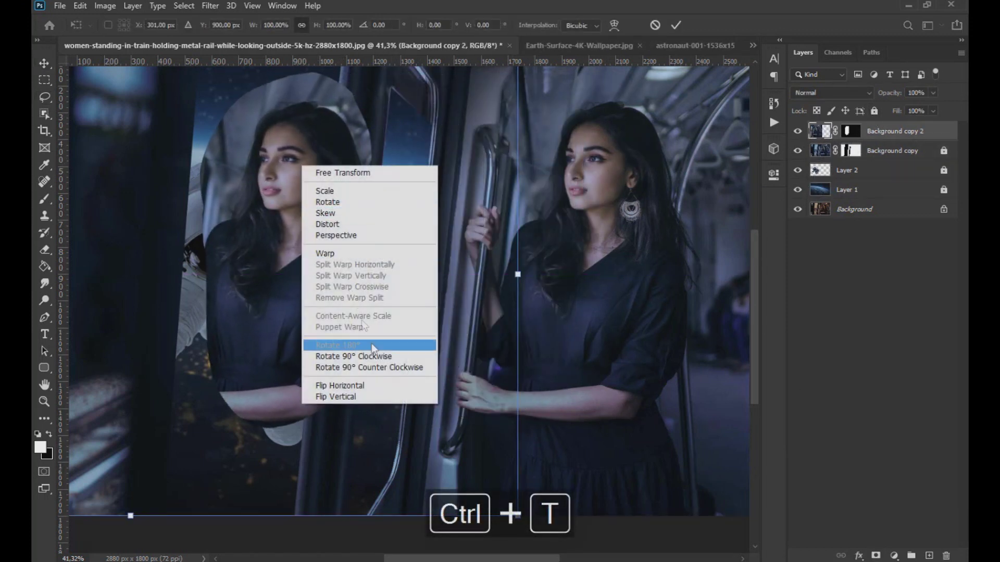
pyautogui.click(375, 385)
pyautogui.moveTo(314, 285); pyautogui.dragTo(515, 292)
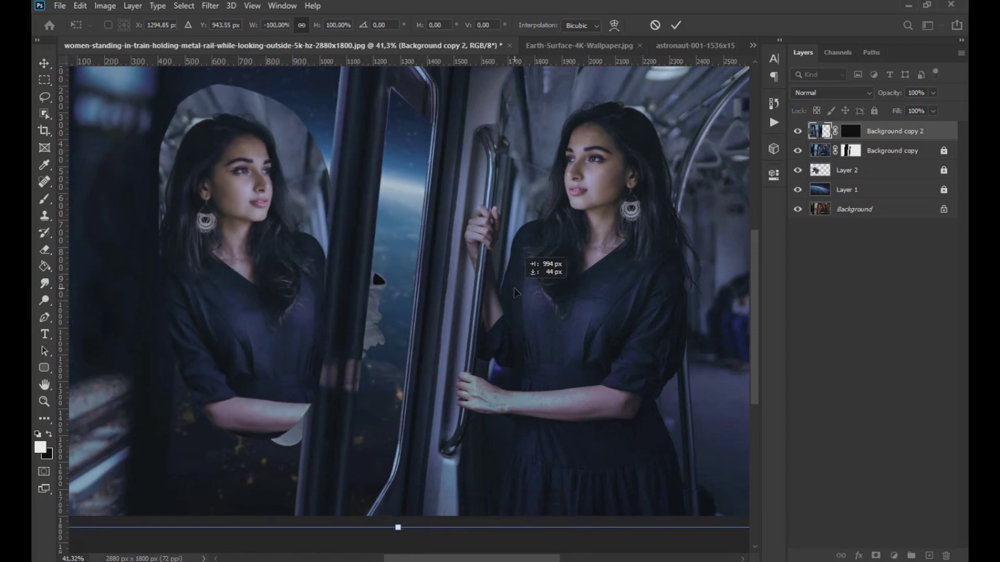
pyautogui.click(44, 63)
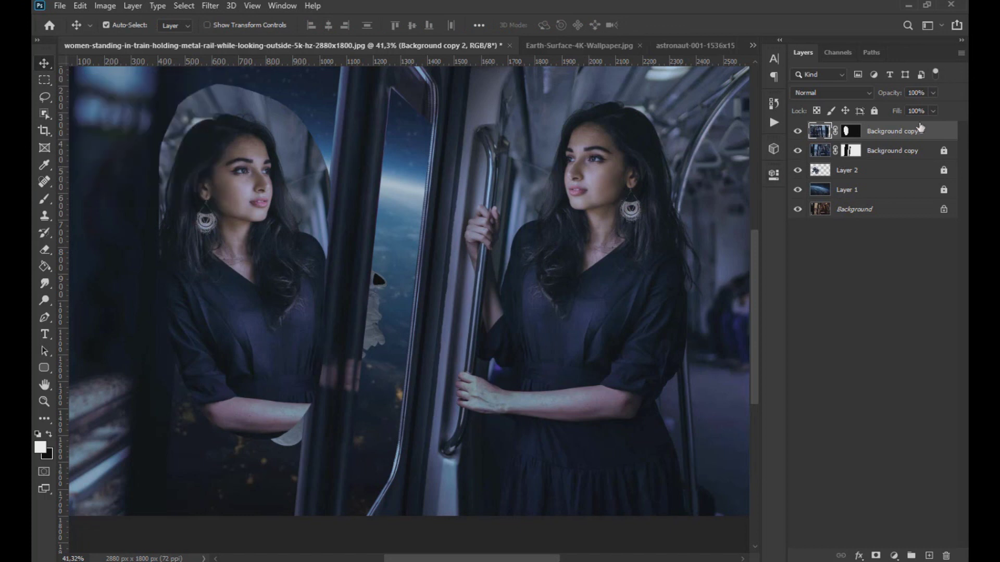
# Lower Background copy 2 to 46% opacity and paint black around the reflection on its mask with a soft 291 px brush.
pyautogui.moveTo(897, 111); pyautogui.dragTo(895, 111)
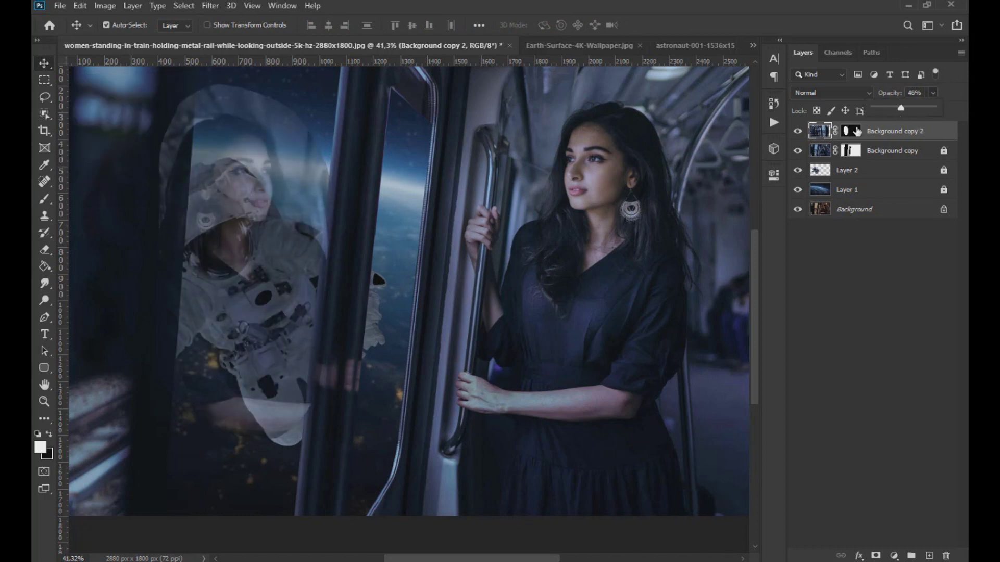
pyautogui.click(855, 132)
pyautogui.click(43, 204)
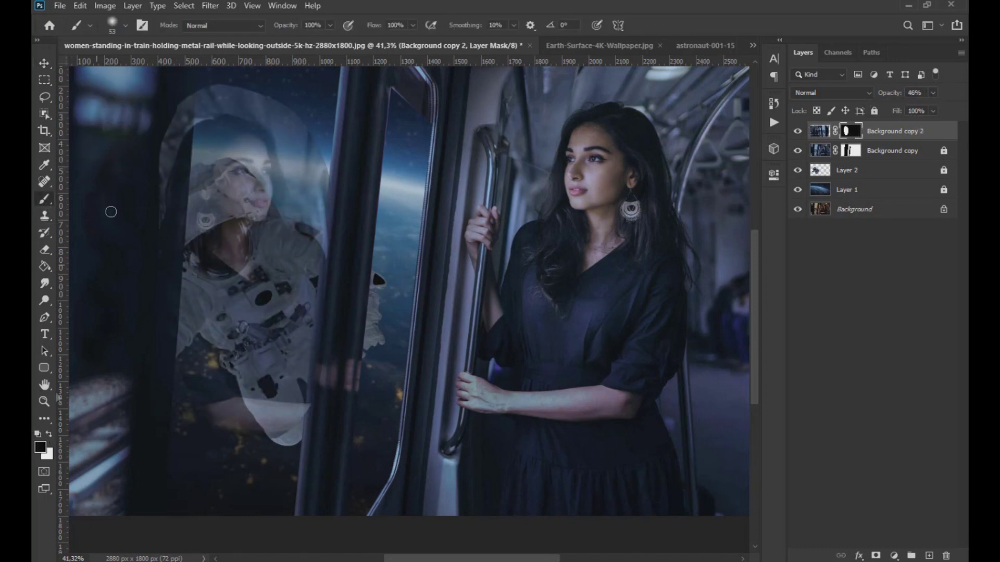
pyautogui.click(126, 25)
pyautogui.moveTo(137, 68); pyautogui.dragTo(154, 67)
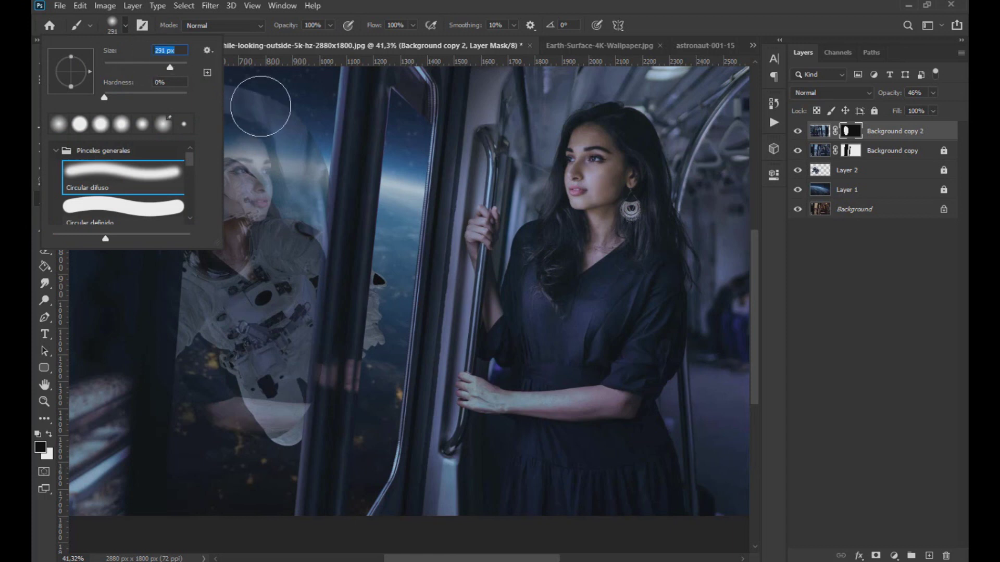
pyautogui.press('Return')
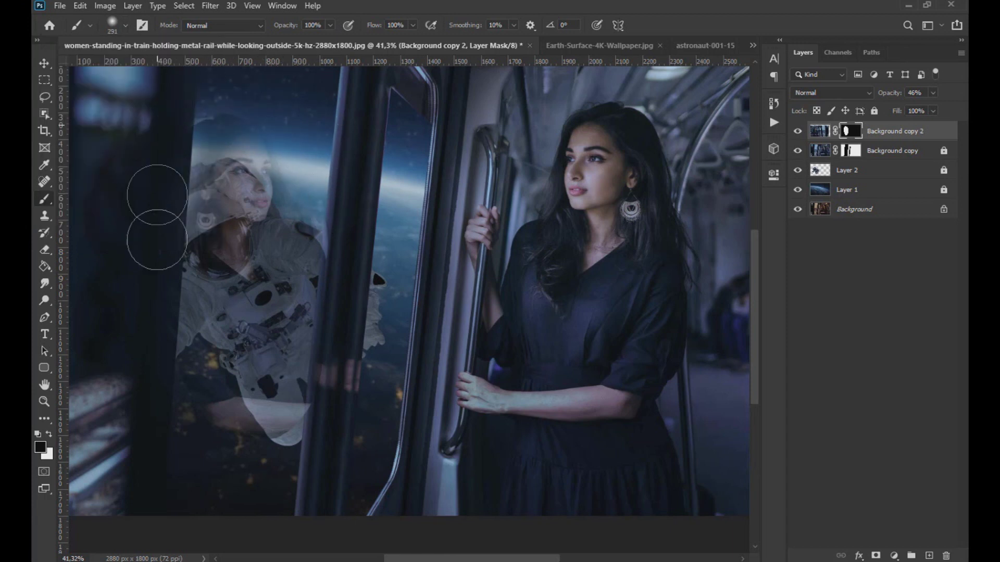
pyautogui.moveTo(157, 240)
pyautogui.mouseDown()
pyautogui.moveTo(209, 448)
pyautogui.moveTo(333, 417)
pyautogui.moveTo(361, 234)
pyautogui.moveTo(298, 104)
pyautogui.mouseUp()
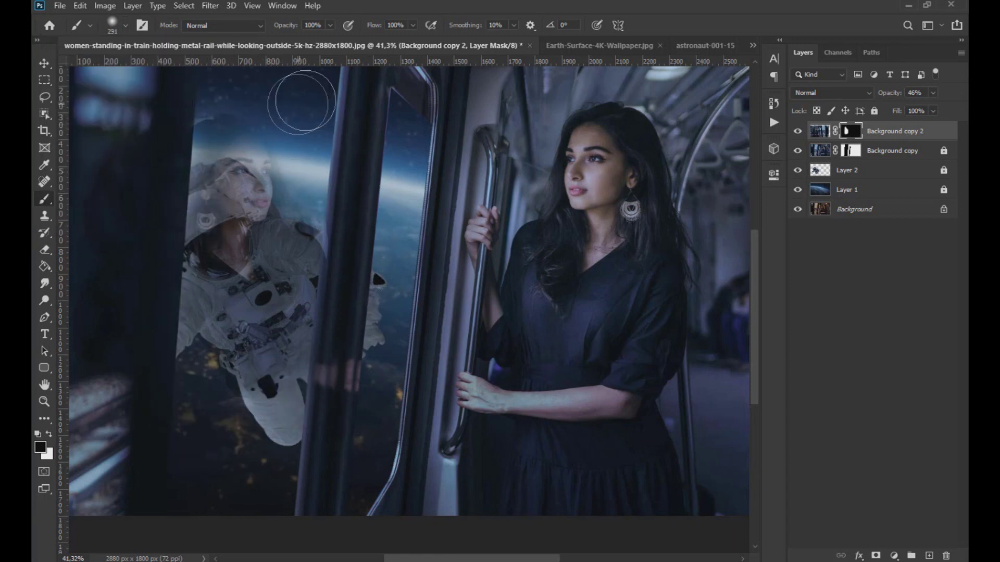
# Set the reflection layer's opacity to 40% and shift the reflection slightly up and to the right.
pyautogui.click(933, 93)
pyautogui.moveTo(925, 107)
pyautogui.mouseDown()
pyautogui.moveTo(937, 106)
pyautogui.moveTo(918, 110)
pyautogui.mouseUp()
pyautogui.click(274, 401)
pyautogui.press('v')
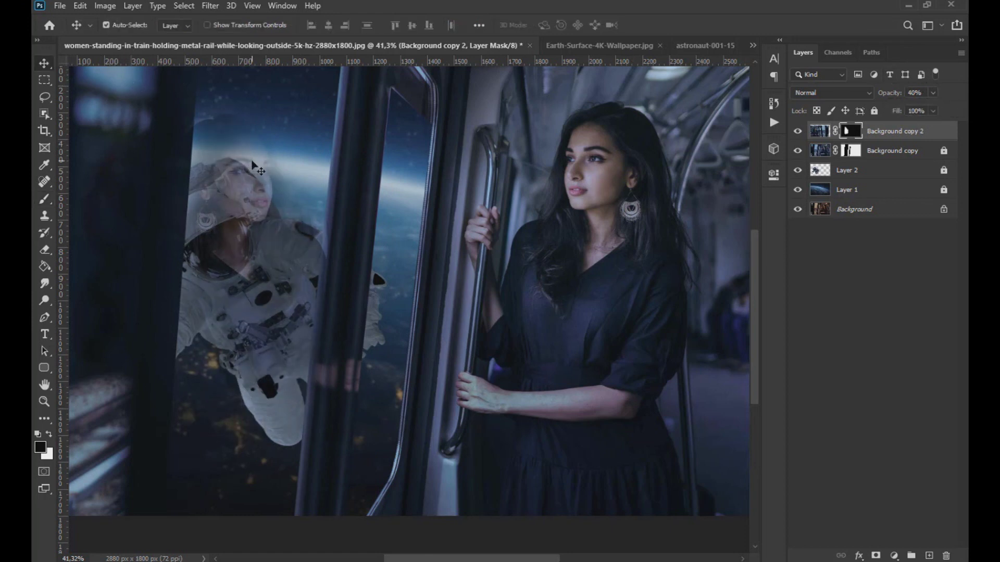
pyautogui.moveTo(253, 166); pyautogui.dragTo(266, 154)
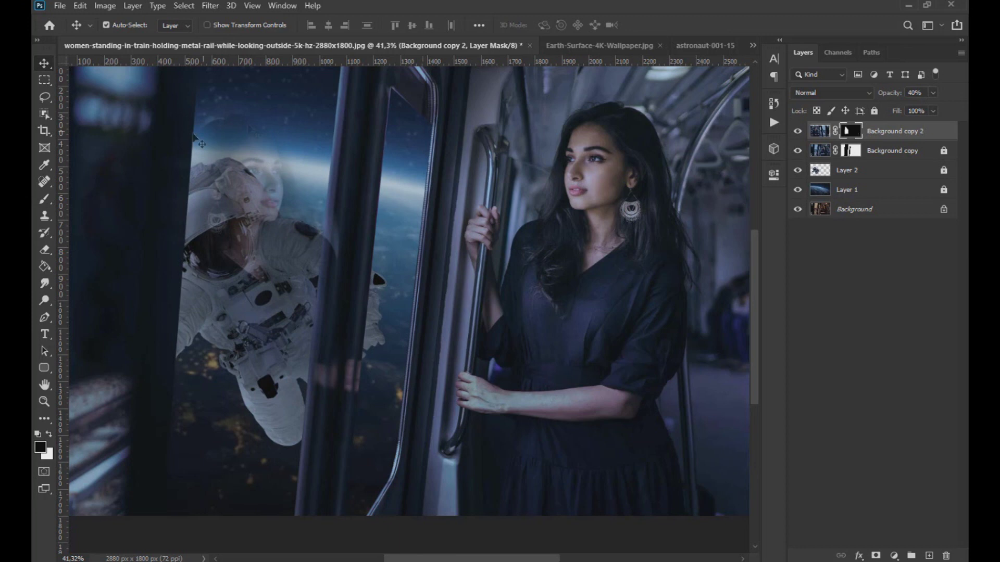
# Paint white on the Background copy 2 mask over the narrow door window to reveal reflections there.
pyautogui.click(44, 199)
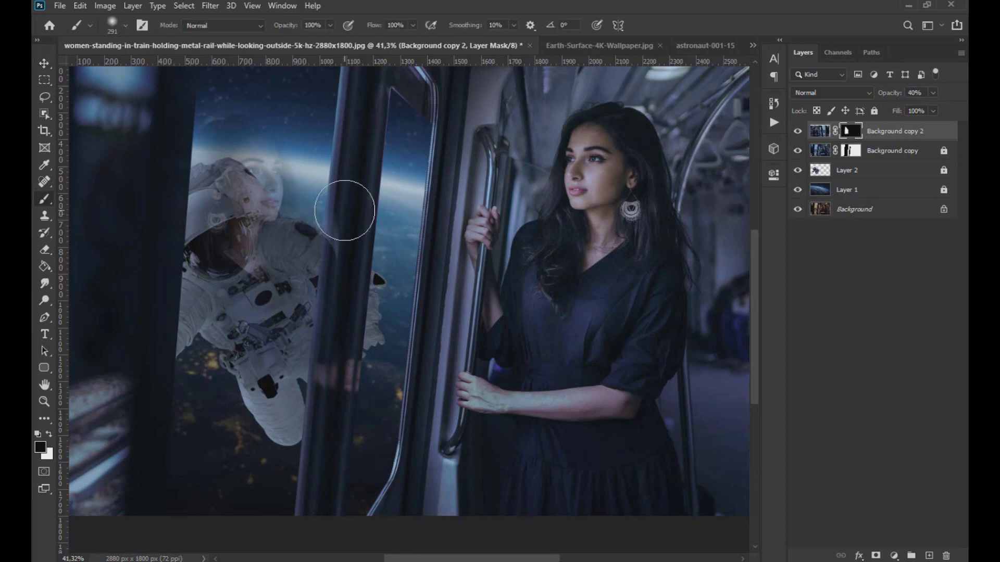
pyautogui.click(50, 435)
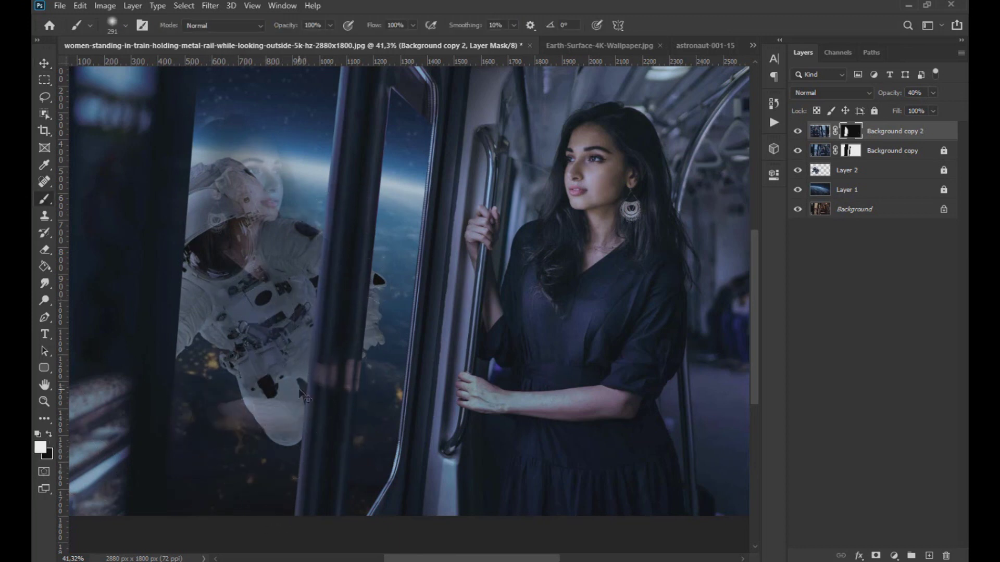
pyautogui.moveTo(369, 340); pyautogui.dragTo(382, 376)
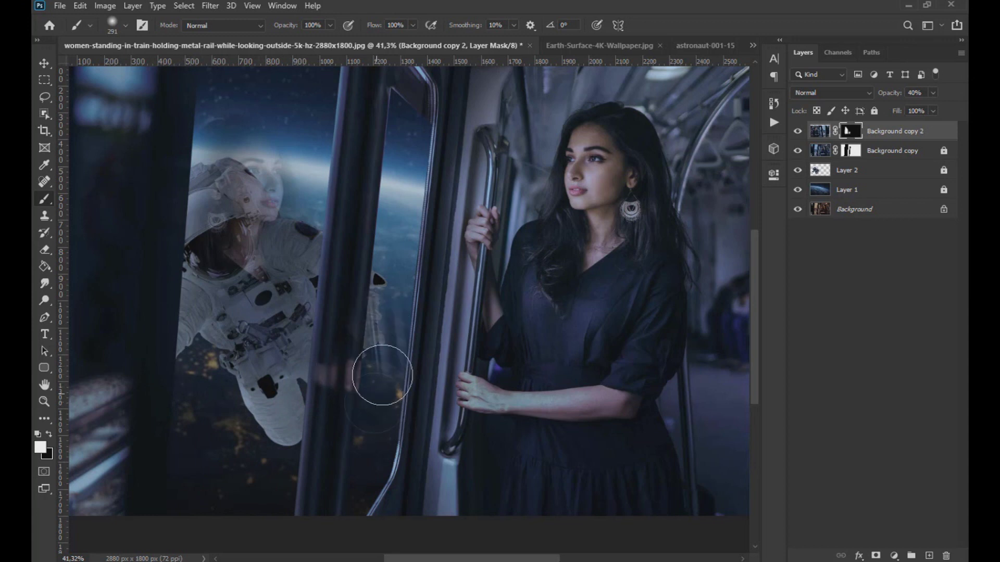
pyautogui.moveTo(398, 277); pyautogui.dragTo(399, 259)
pyautogui.click(405, 167)
pyautogui.click(375, 440)
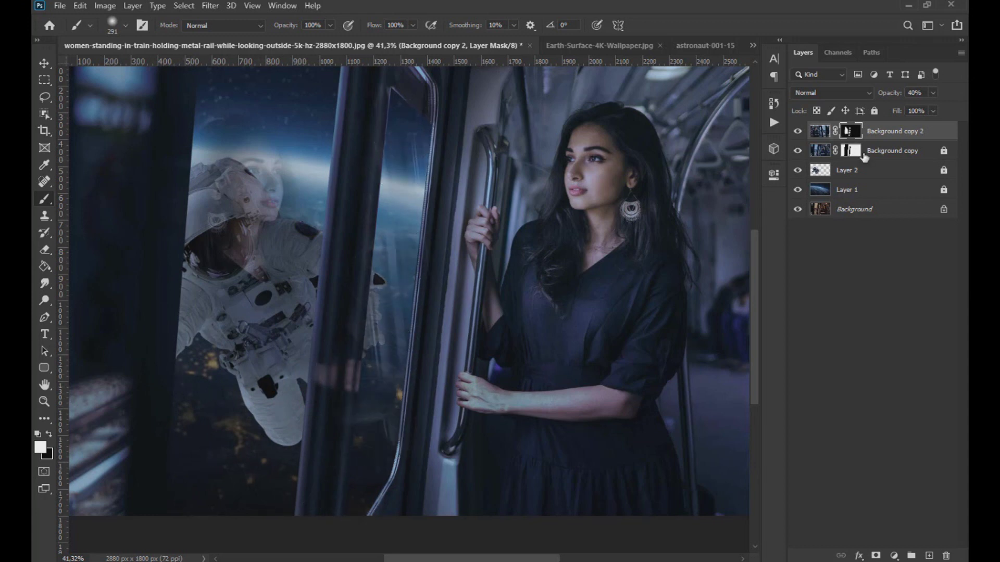
# Load the Background copy mask as a selection, invert it to the window openings, and make white the painting color.
pyautogui.press('x')
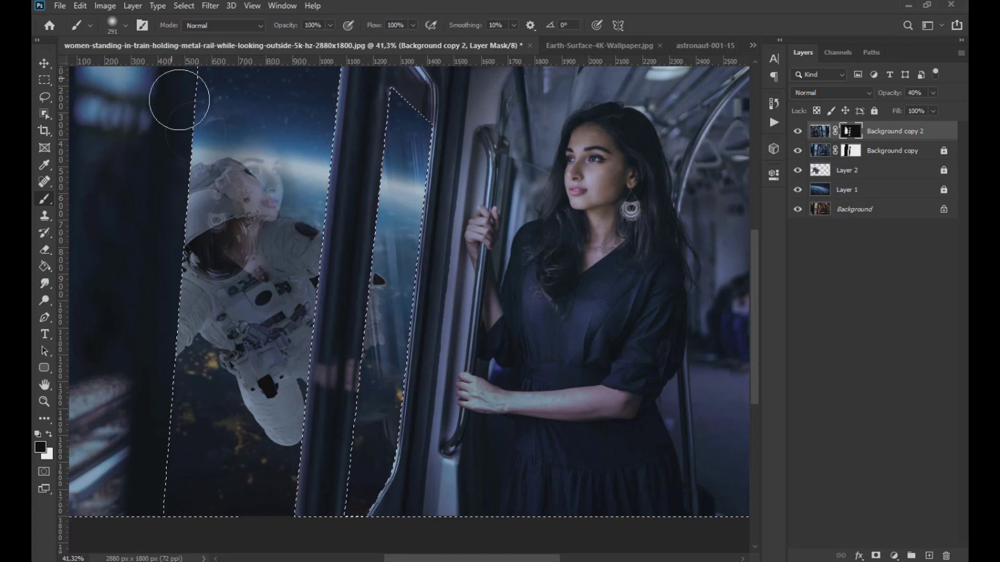
pyautogui.click(194, 5)
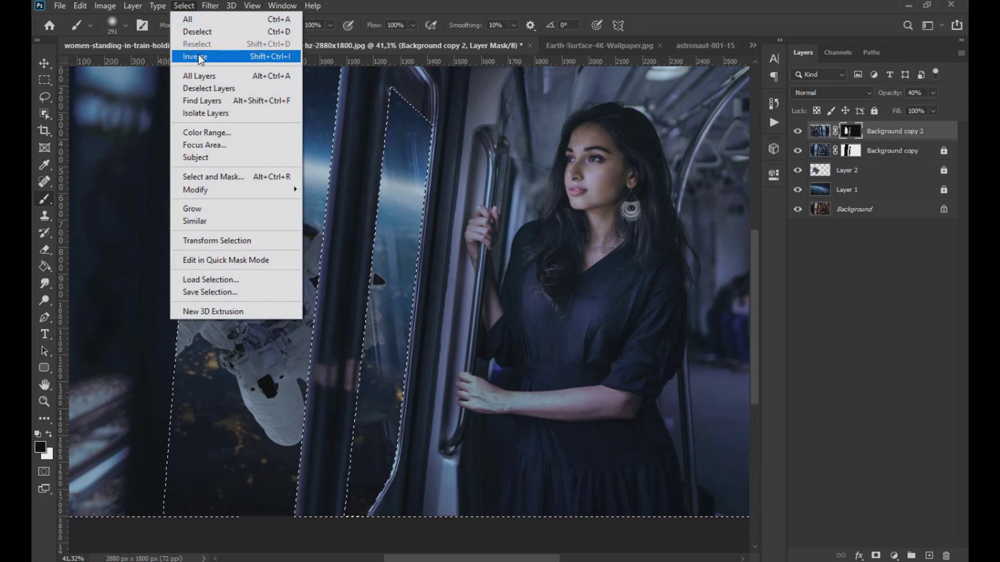
pyautogui.click(200, 57)
pyautogui.press('x')
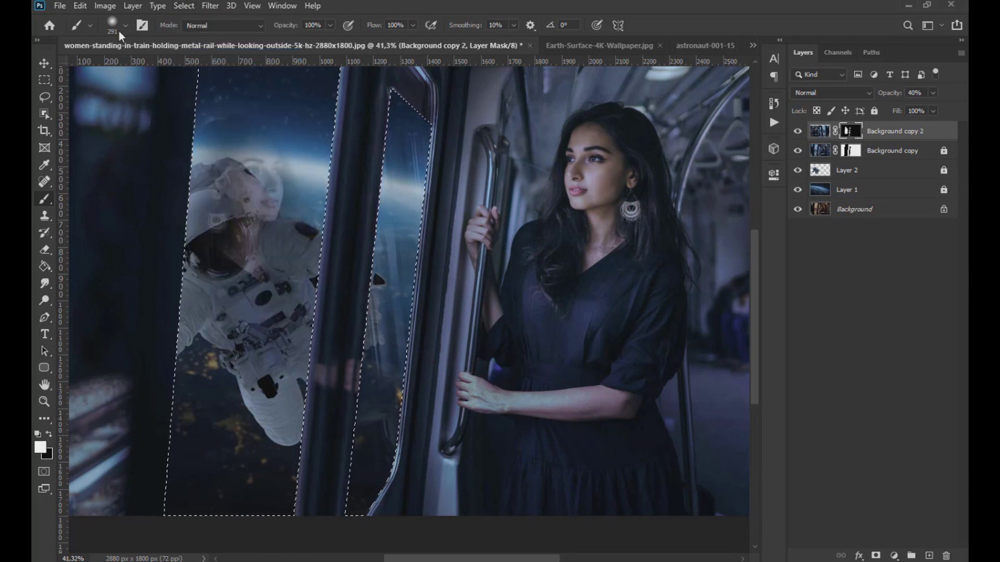
# Paint white over the selected windows on the Background copy 2 mask with a larger soft brush at 34% opacity, and deselect.
pyautogui.click(125, 25)
pyautogui.click(330, 25)
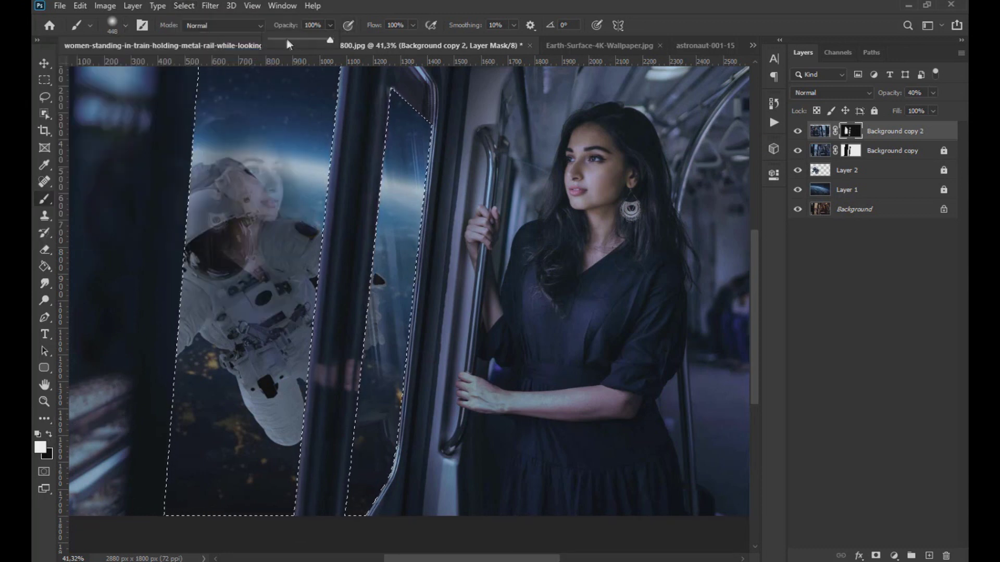
pyautogui.moveTo(258, 224); pyautogui.dragTo(262, 396)
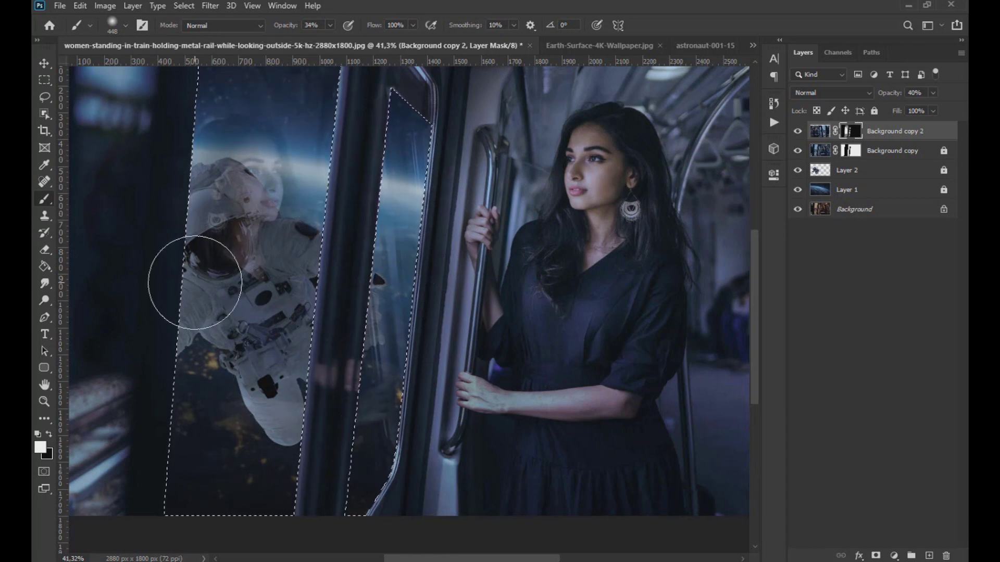
pyautogui.click(44, 79)
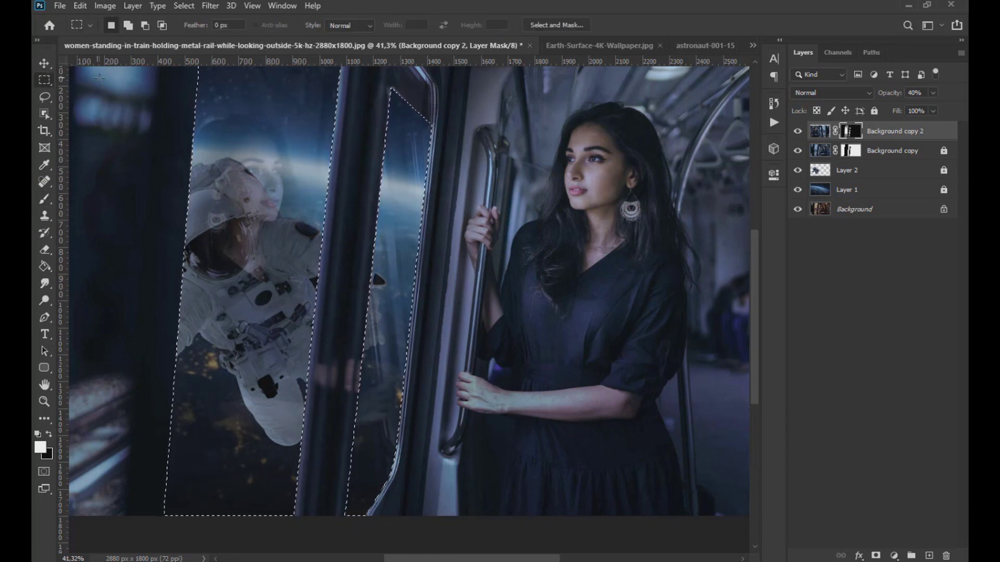
pyautogui.hotkey('ctrl', 'd')
pyautogui.click(44, 63)
pyautogui.scroll(-3, 415, 266)
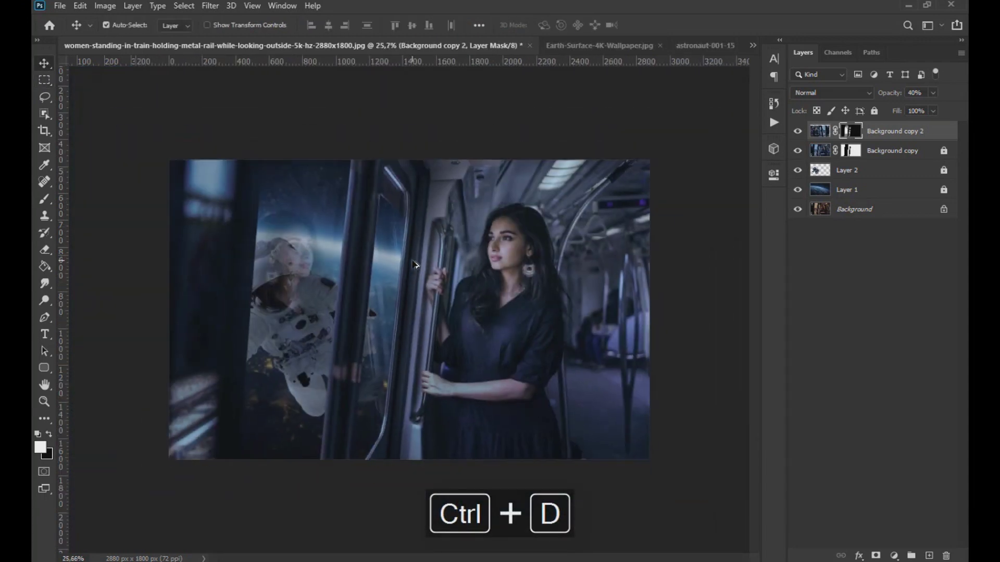
pyautogui.scroll(2, 349, 297)
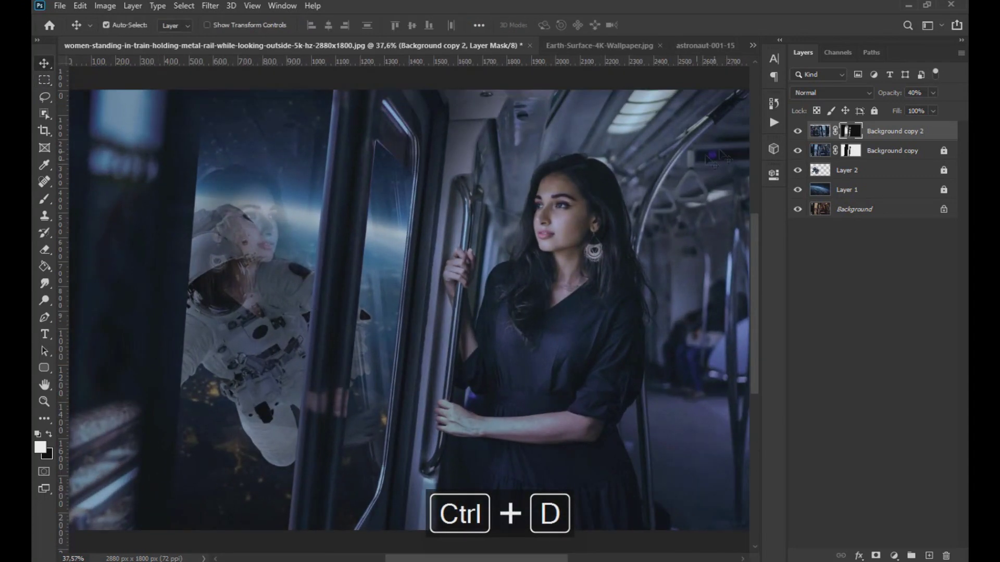
# Reduce the Background copy 2 layer's opacity to 24%.
pyautogui.click(819, 131)
pyautogui.click(933, 93)
pyautogui.moveTo(923, 107); pyautogui.dragTo(913, 107)
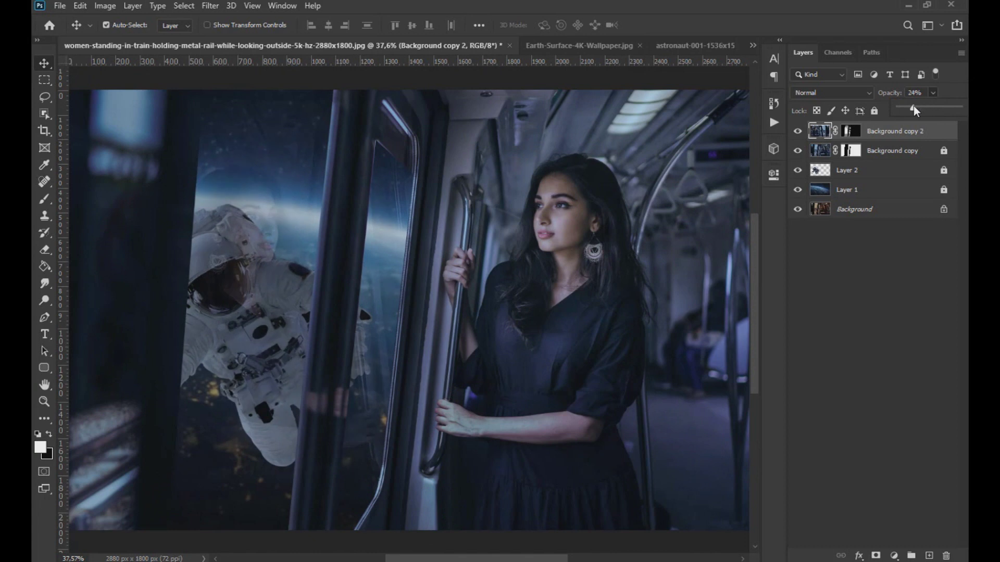
# Unlock Background copy, load its mask as a selection and invert it to the window openings for brushing.
pyautogui.click(852, 151)
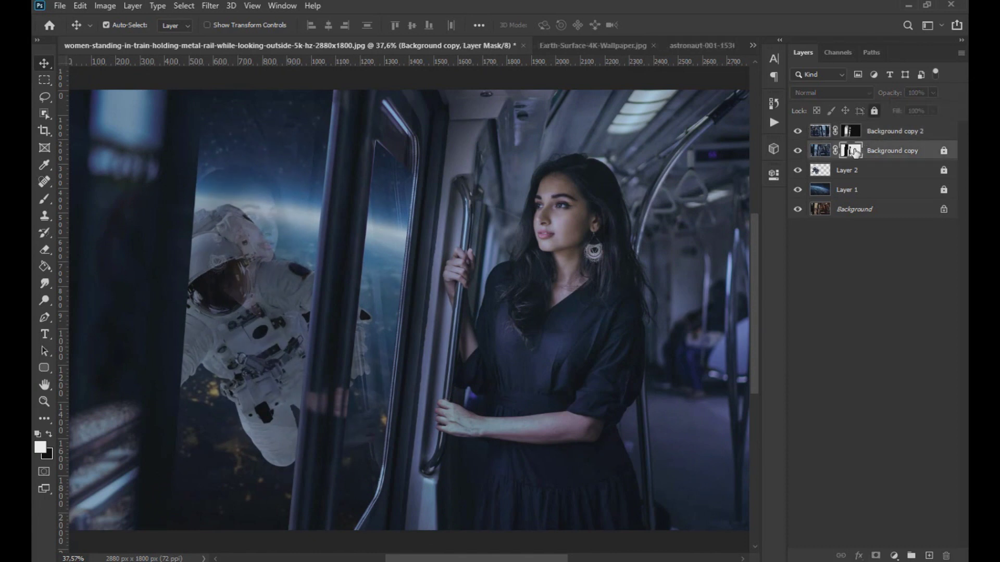
pyautogui.click(873, 111)
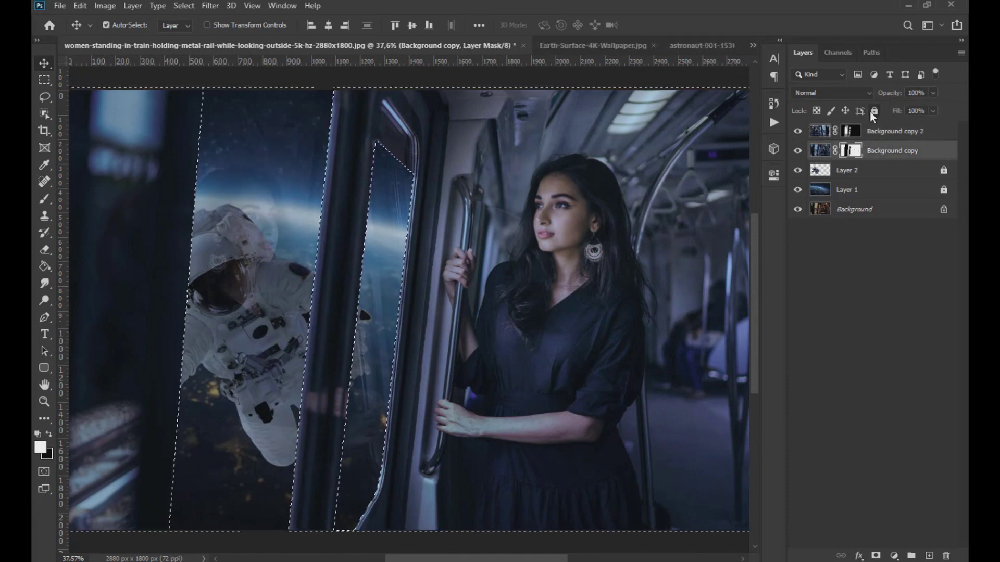
pyautogui.click(42, 197)
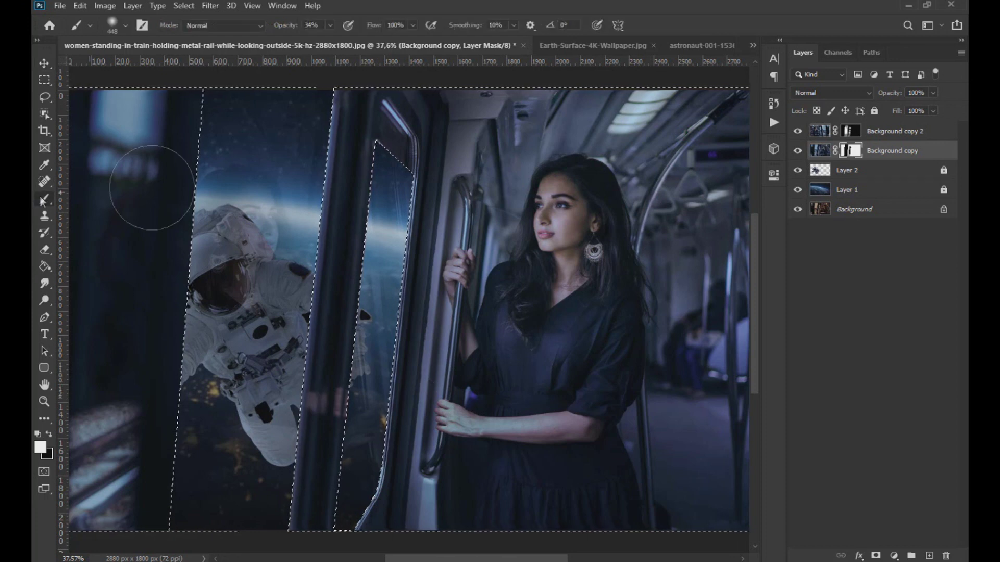
pyautogui.click(185, 6)
pyautogui.click(195, 58)
# Undo the test dab, lower the brush to 4% opacity, lightly paint the window areas on Background copy's mask, and deselect.
pyautogui.click(289, 112)
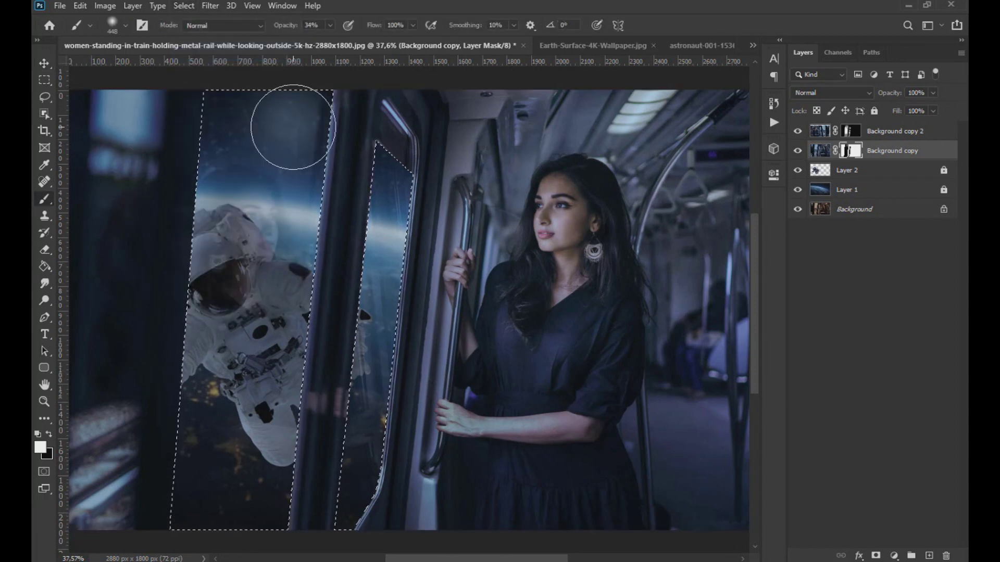
pyautogui.hotkey('ctrl', 'z')
pyautogui.moveTo(327, 25); pyautogui.dragTo(313, 37)
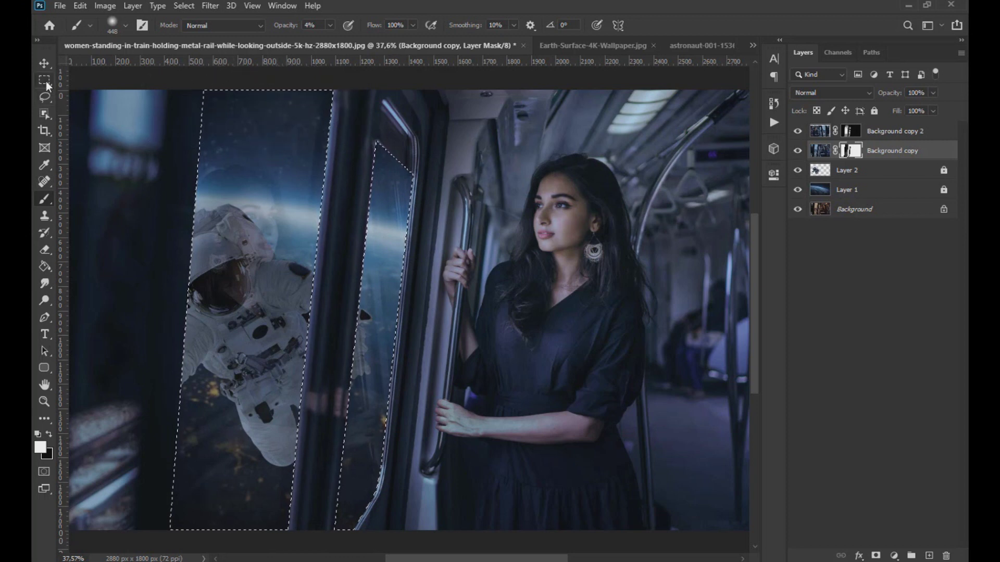
pyautogui.hotkey('ctrl', 'd')
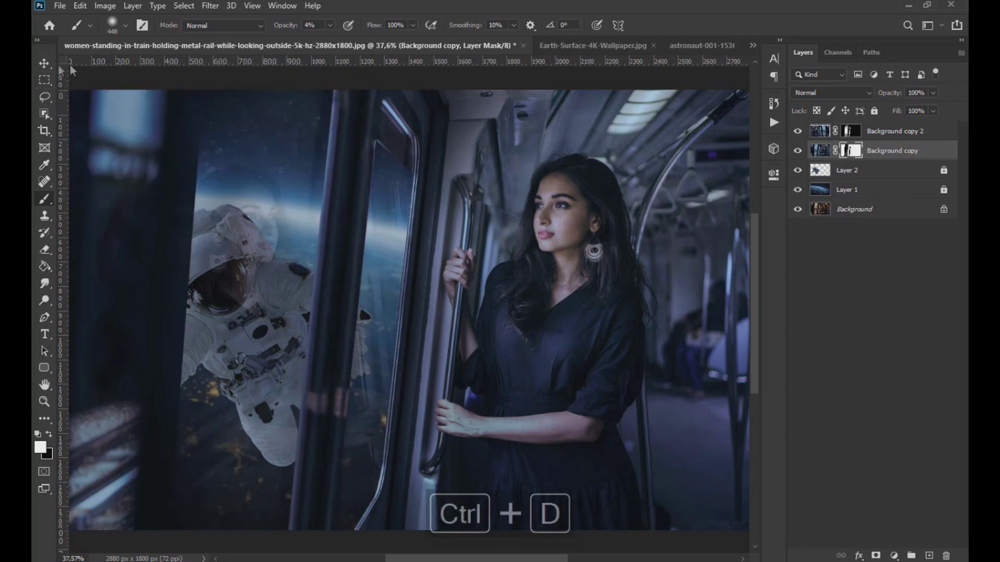
pyautogui.press('v')
pyautogui.scroll(-1, 354, 190)
pyautogui.scroll(-1, 354, 191)
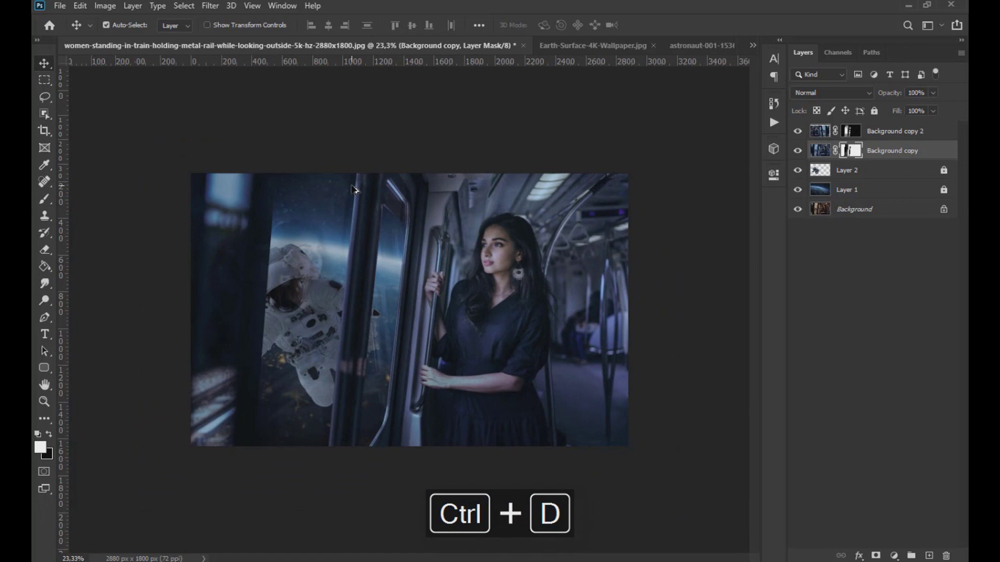
# Set the Background copy 2 layer's opacity to 22%.
pyautogui.click(845, 132)
pyautogui.click(826, 131)
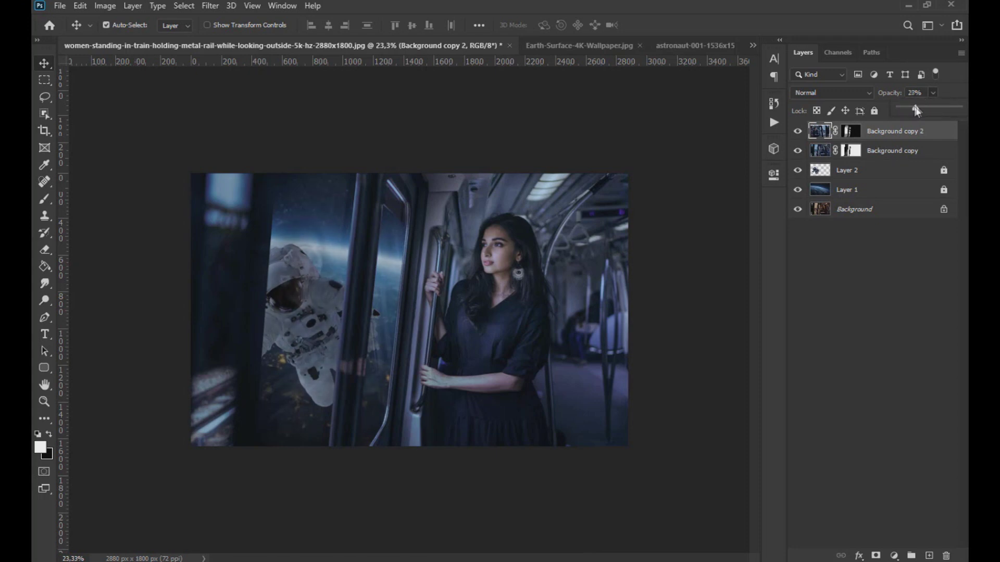
pyautogui.scroll(6, 383, 173)
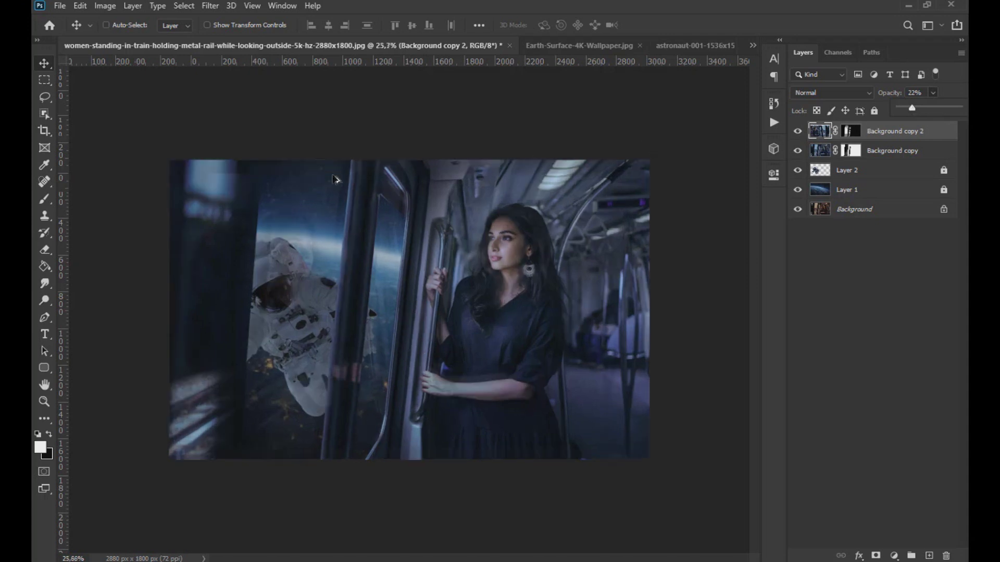
# Load Background copy's mask as a selection and expand it by 1 pixel.
pyautogui.scroll(1, 354, 177)
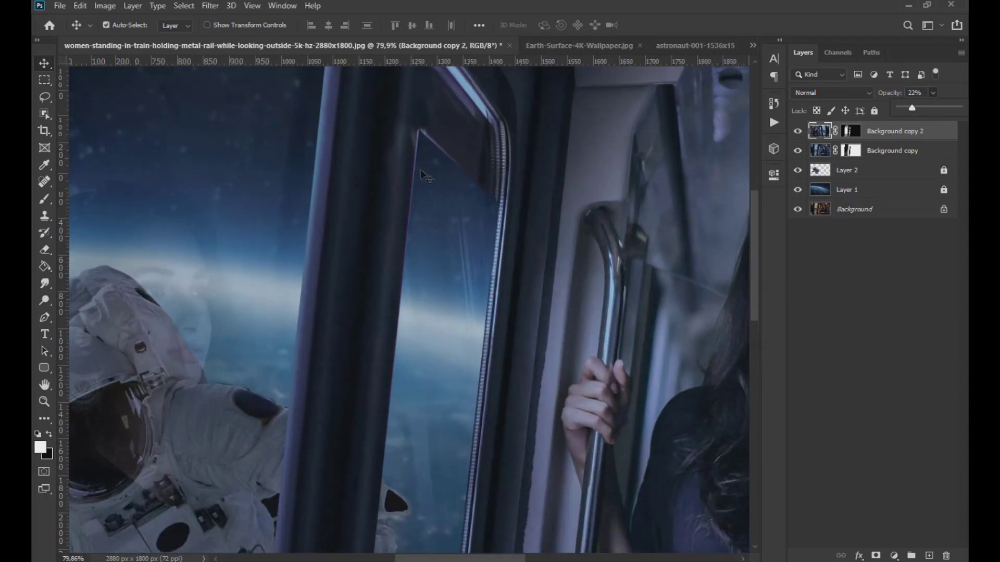
pyautogui.click(850, 150)
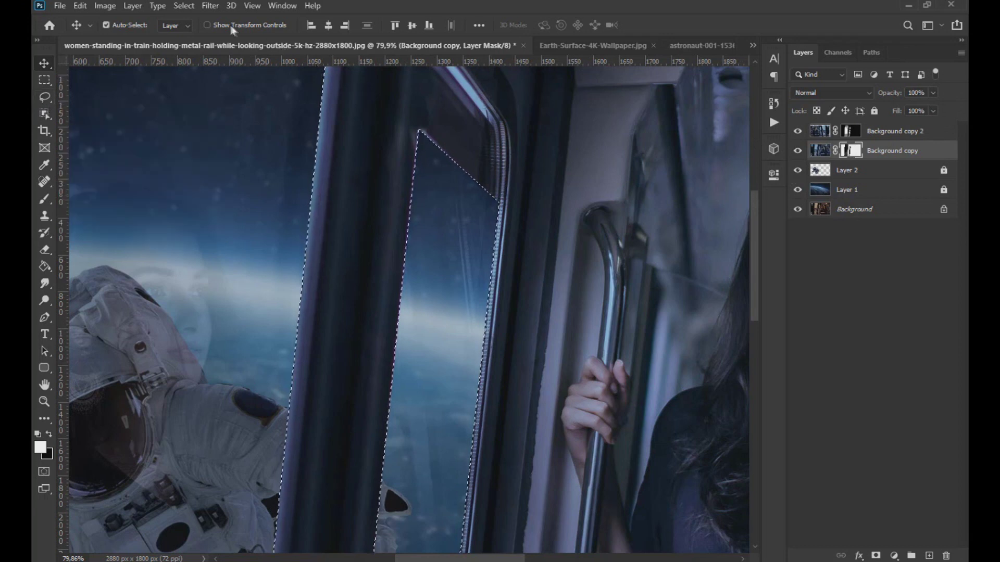
pyautogui.click(187, 7)
pyautogui.moveTo(220, 187)
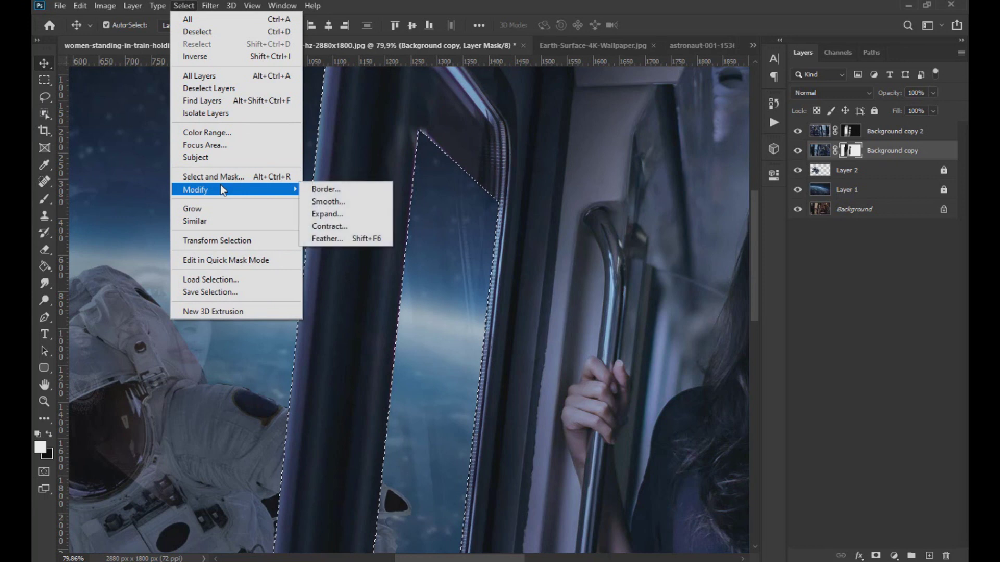
pyautogui.click(328, 213)
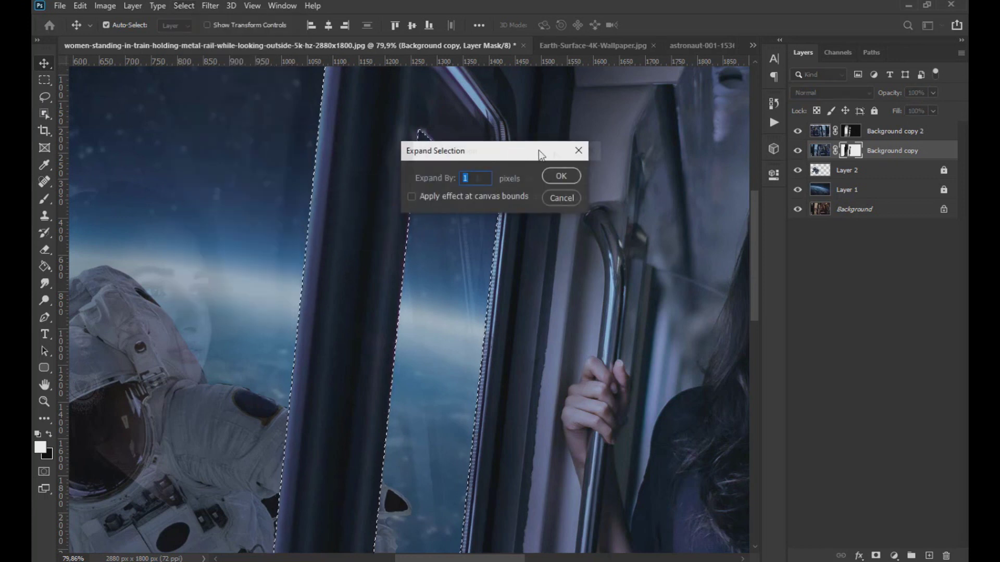
pyautogui.moveTo(513, 149); pyautogui.dragTo(636, 176)
pyautogui.click(685, 202)
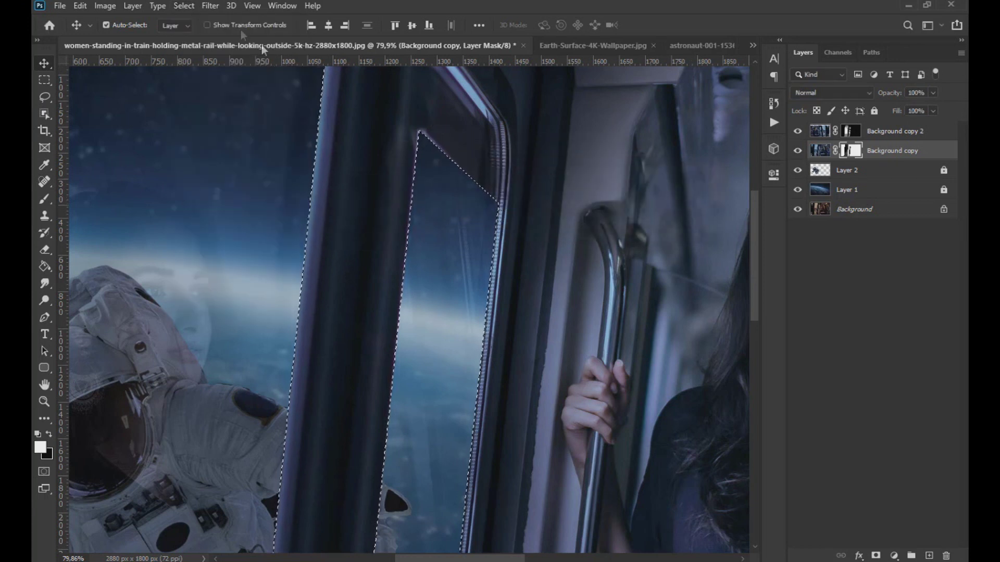
# Contract the mask selection, then feather its edges by 5 pixels.
pyautogui.click(186, 5)
pyautogui.moveTo(208, 191)
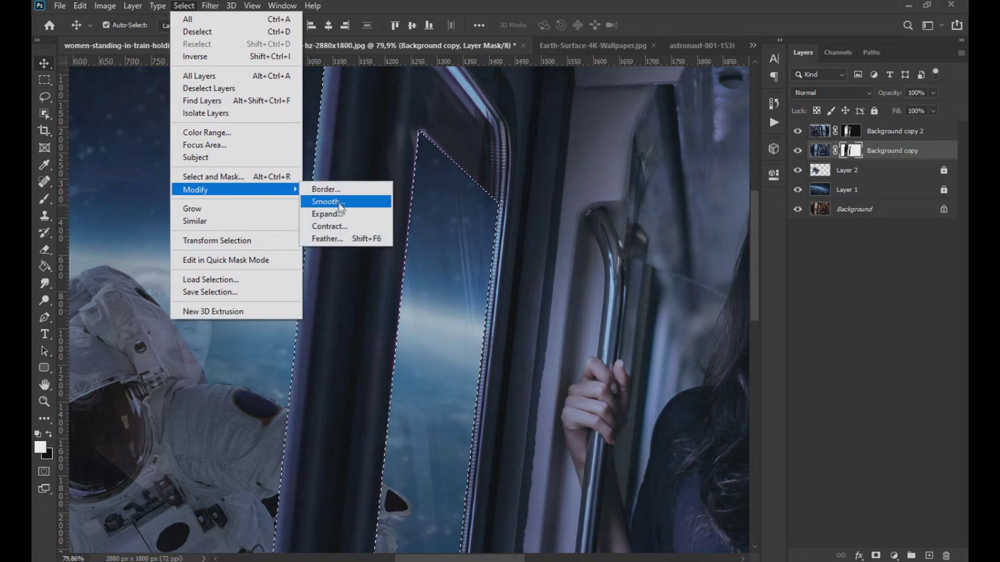
pyautogui.click(344, 227)
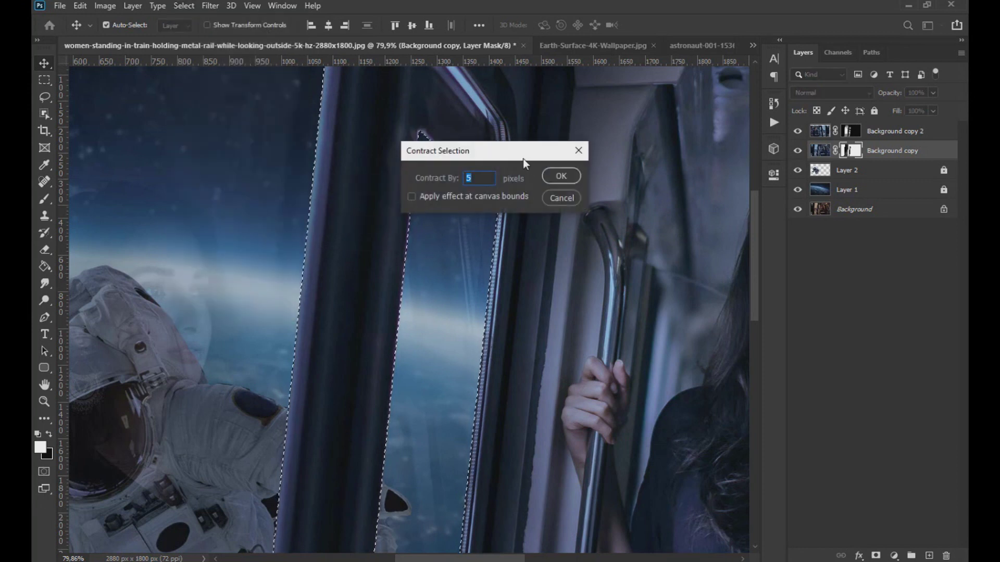
pyautogui.click(553, 177)
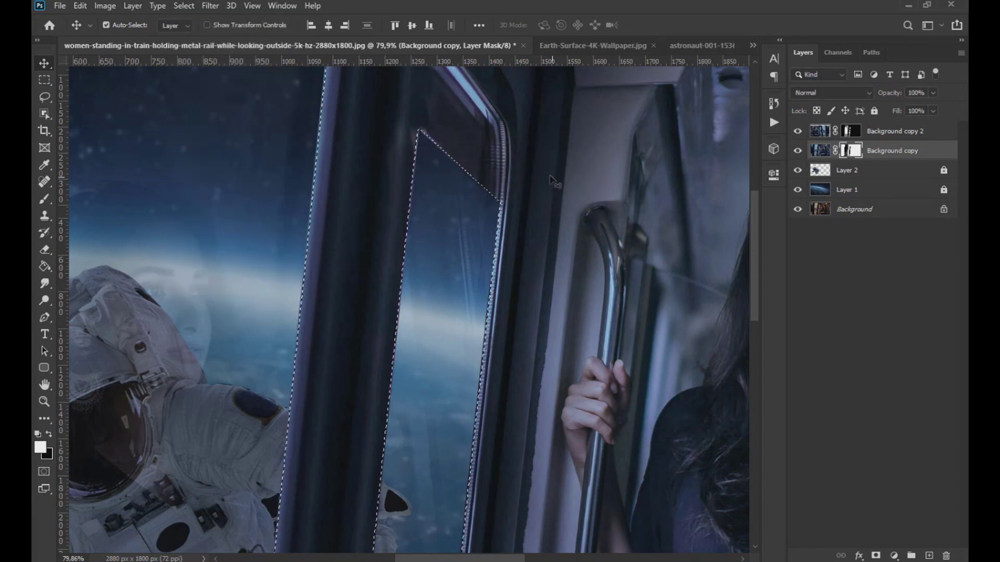
pyautogui.click(187, 5)
pyautogui.moveTo(220, 188)
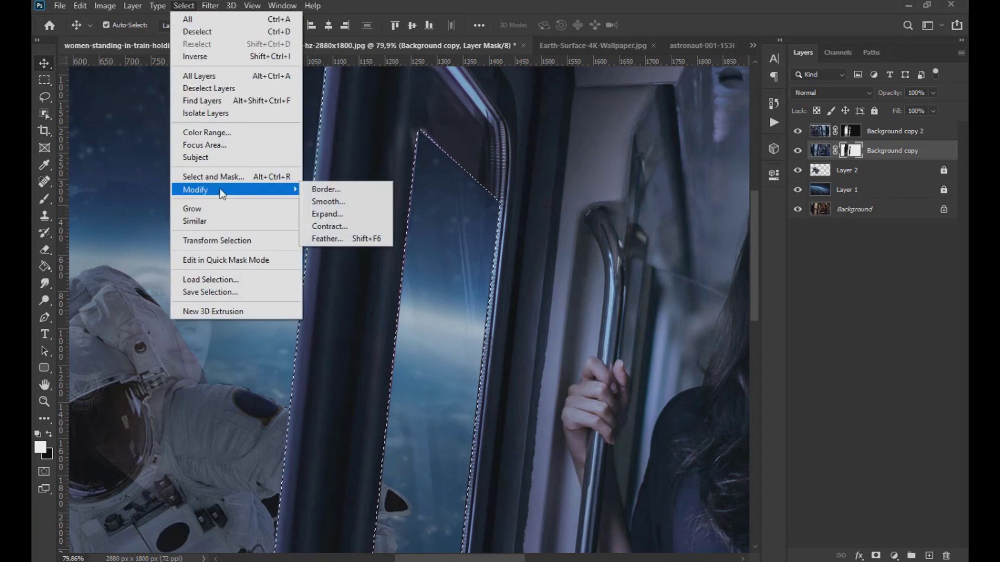
pyautogui.click(347, 238)
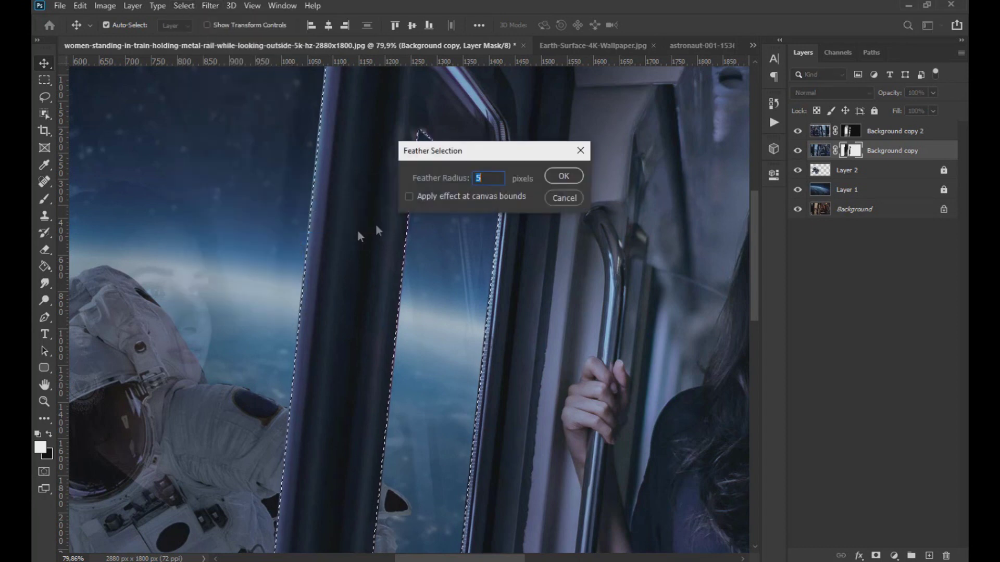
pyautogui.click(556, 174)
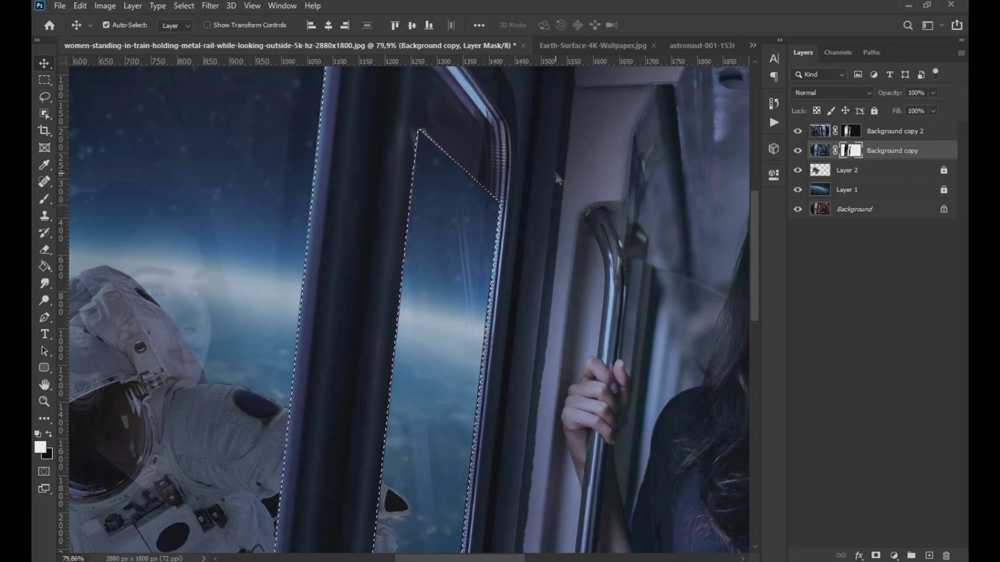
# Contract the feathered selection by 3 pixels.
pyautogui.click(187, 7)
pyautogui.moveTo(203, 190)
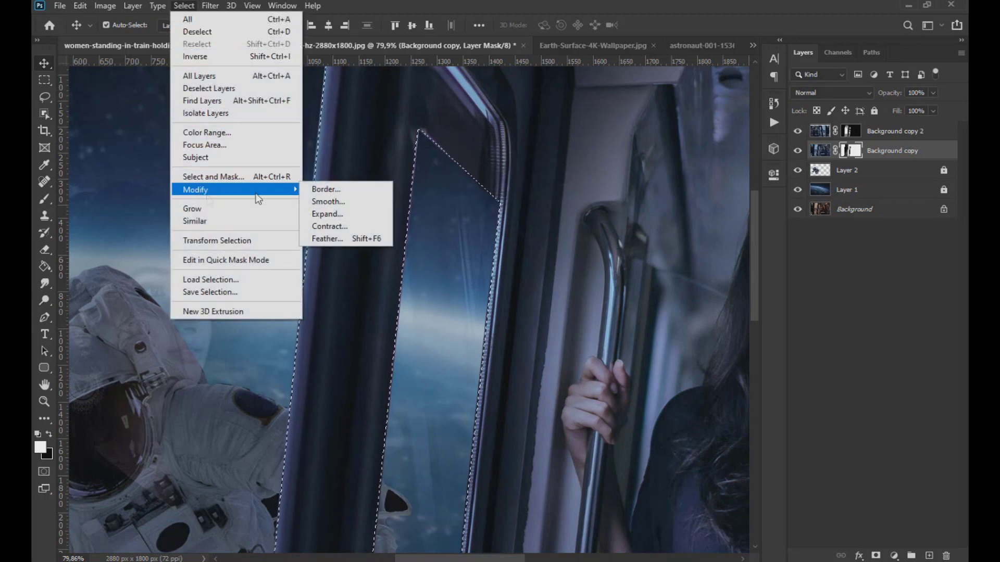
pyautogui.click(343, 225)
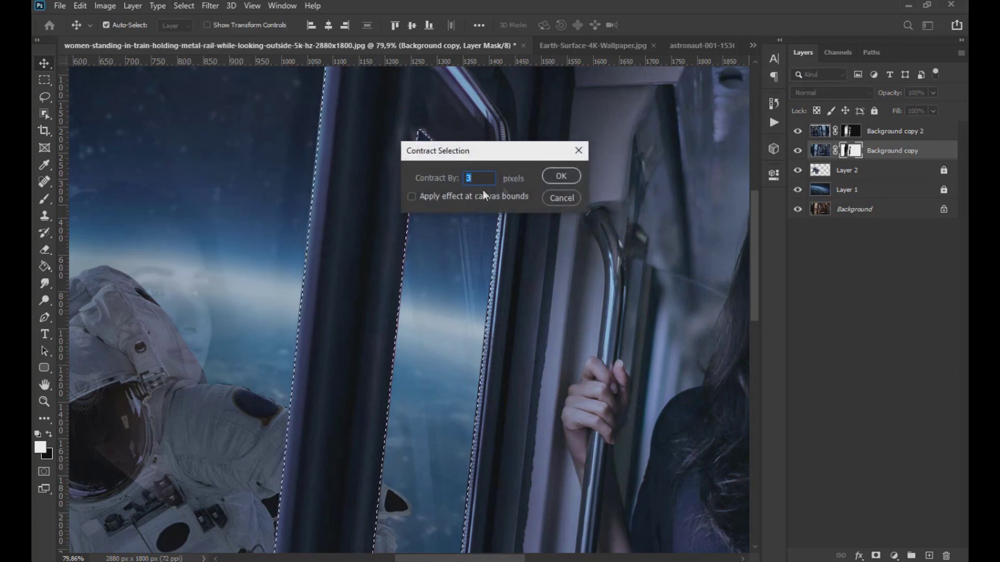
pyautogui.click(545, 175)
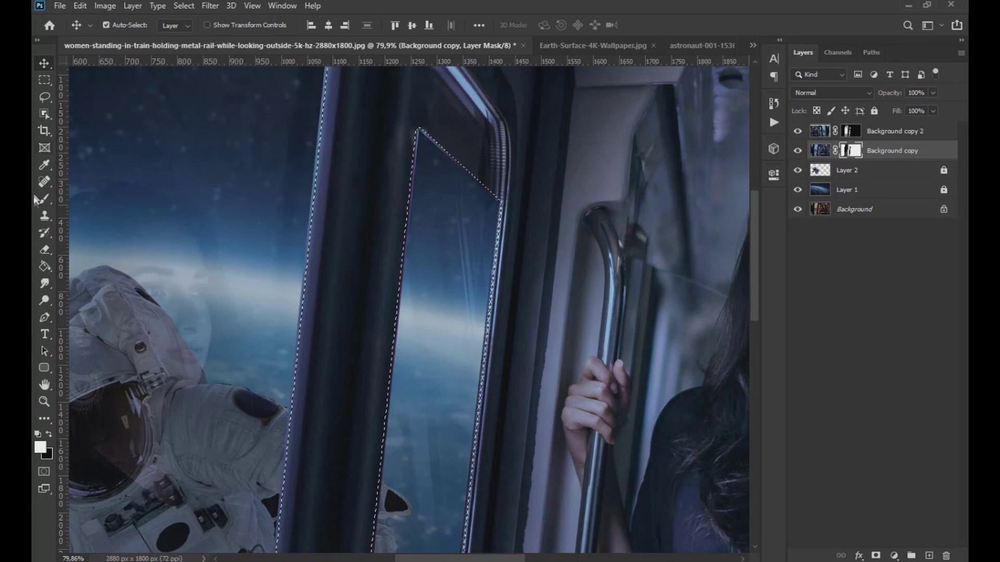
# Set the brush to black at 84% opacity and invert the selection to the window openings.
pyautogui.press('b')
pyautogui.click(45, 420)
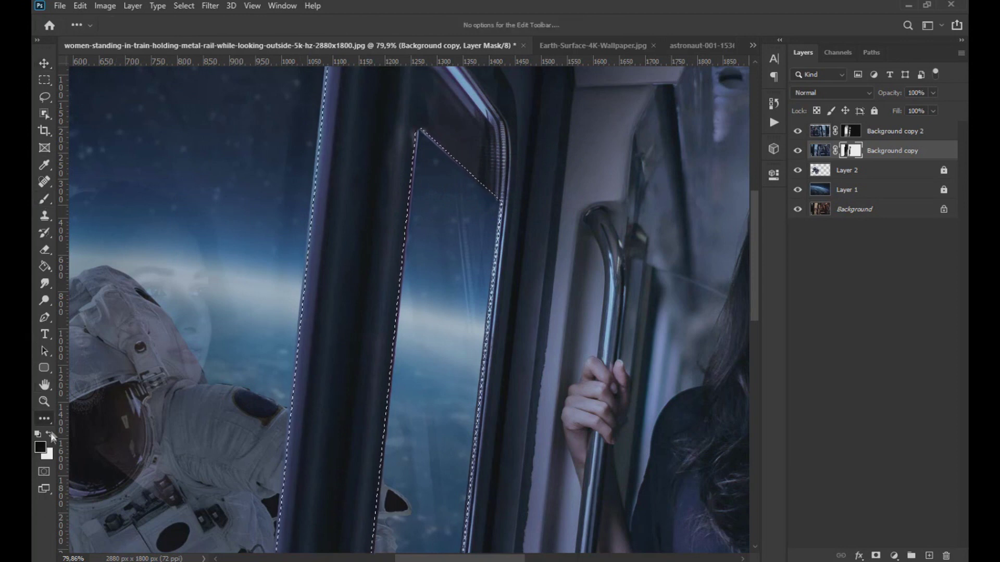
pyautogui.click(49, 434)
pyautogui.click(43, 197)
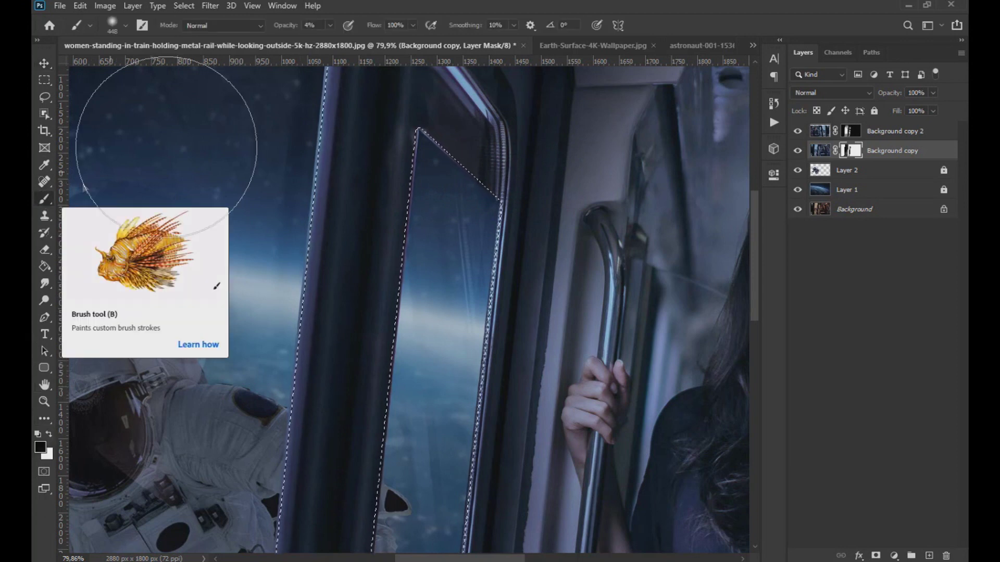
pyautogui.click(330, 25)
pyautogui.moveTo(328, 39); pyautogui.dragTo(378, 38)
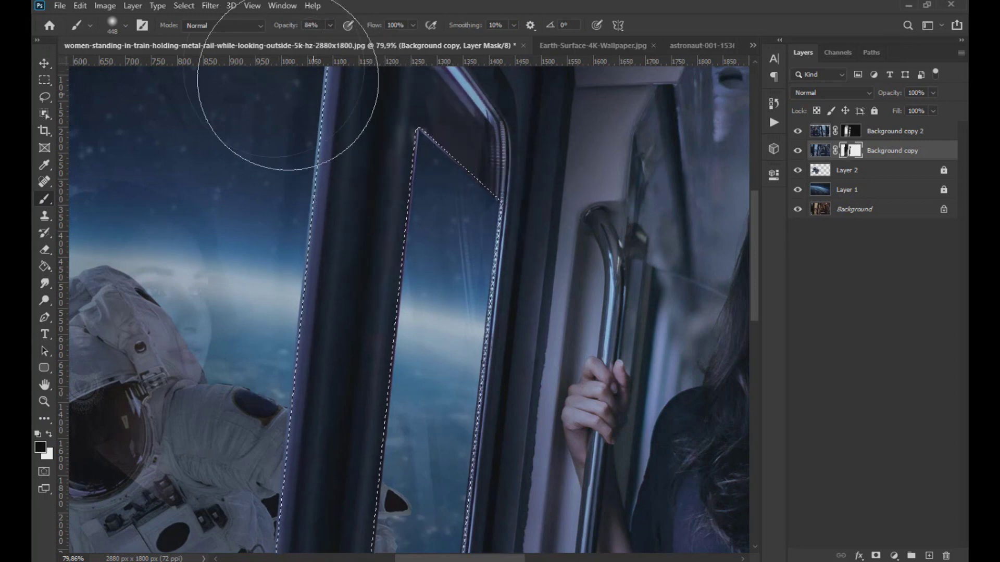
pyautogui.click(186, 7)
pyautogui.click(198, 56)
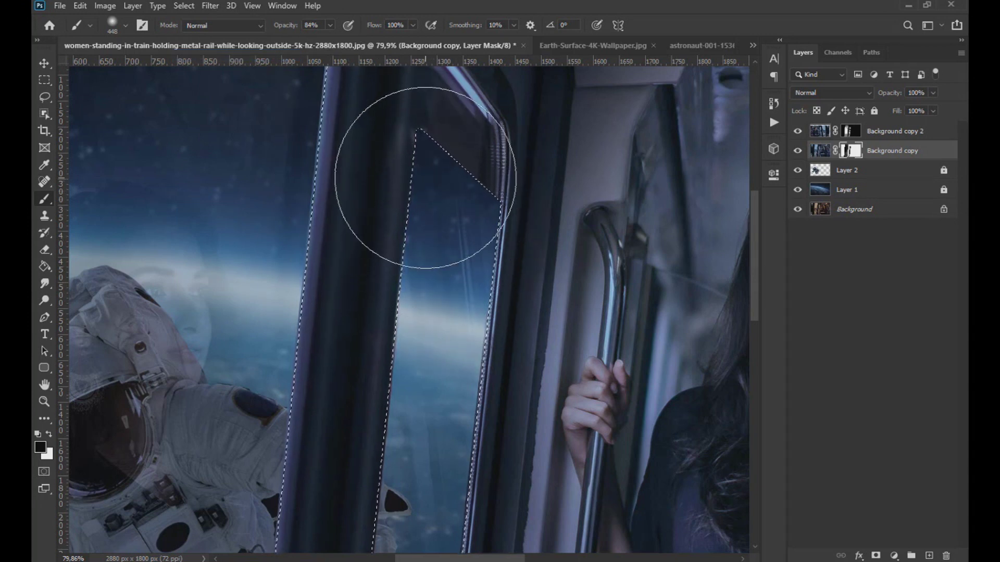
# Paint black along the edges of the selected window openings on Background copy's mask, and deselect.
pyautogui.scroll(-2, 417, 321)
pyautogui.scroll(1, 303, 187)
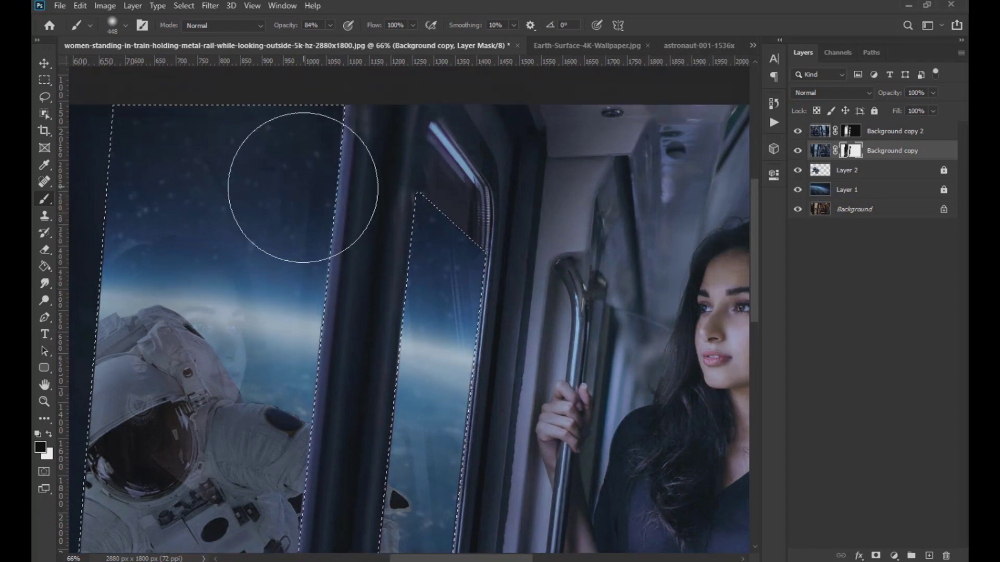
pyautogui.scroll(2, 291, 188)
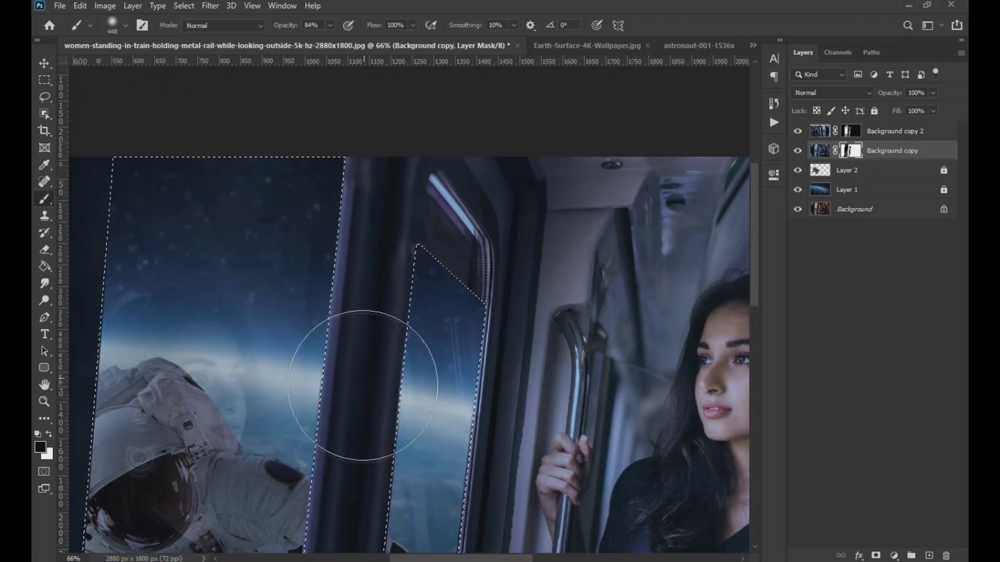
pyautogui.scroll(-1, 368, 397)
pyautogui.scroll(-2, 307, 416)
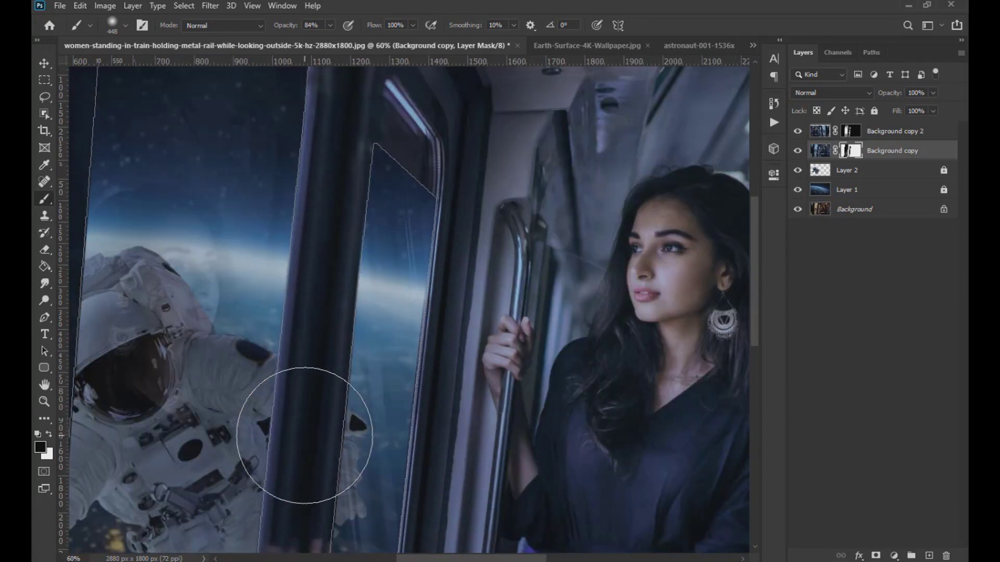
pyautogui.scroll(-5, 305, 436)
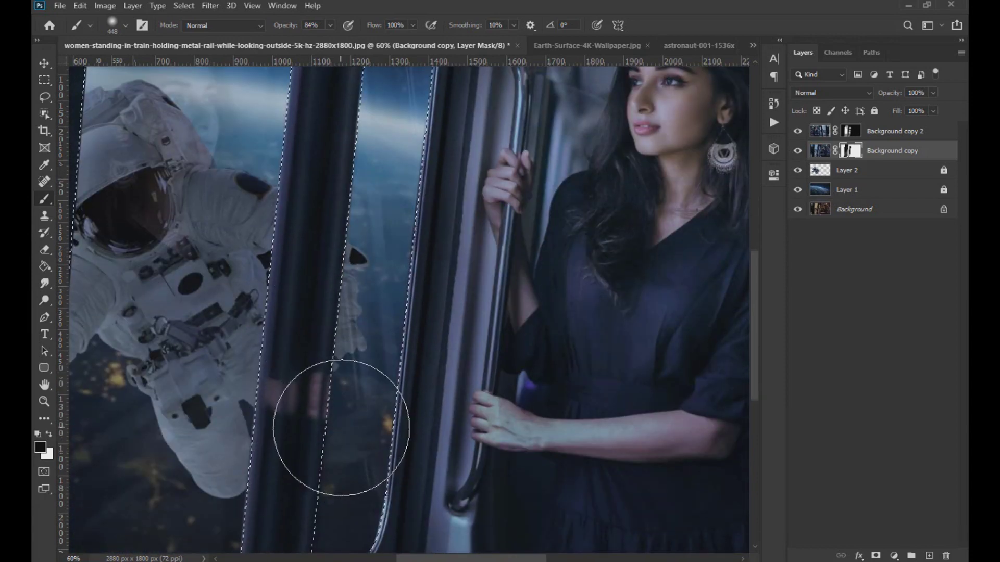
pyautogui.scroll(-4, 341, 428)
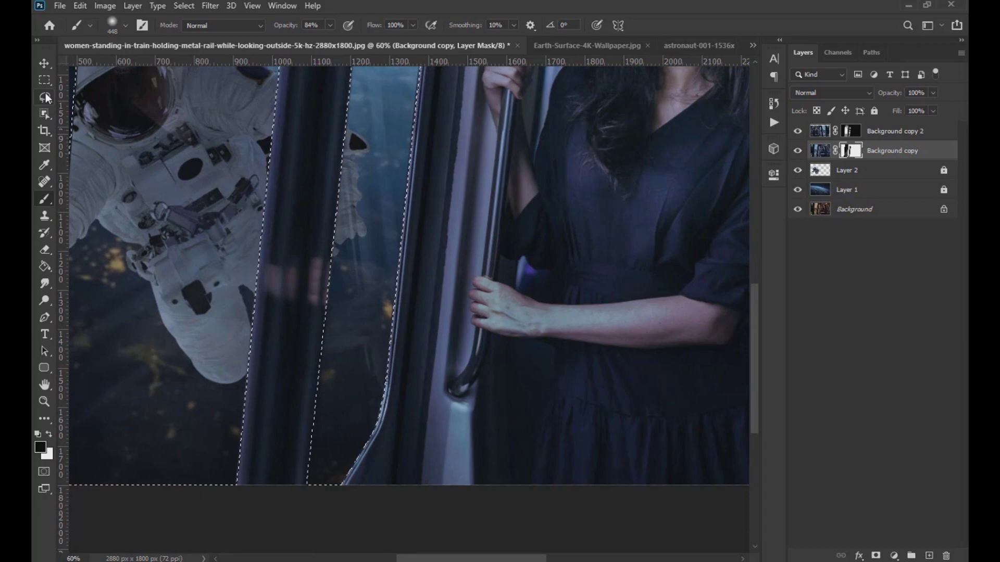
pyautogui.hotkey('ctrl', 'd')
pyautogui.click(45, 63)
# Paint white at 84% opacity over the upper parts of both windows on Background copy's mask to bring back glass reflections.
pyautogui.scroll(4, 367, 230)
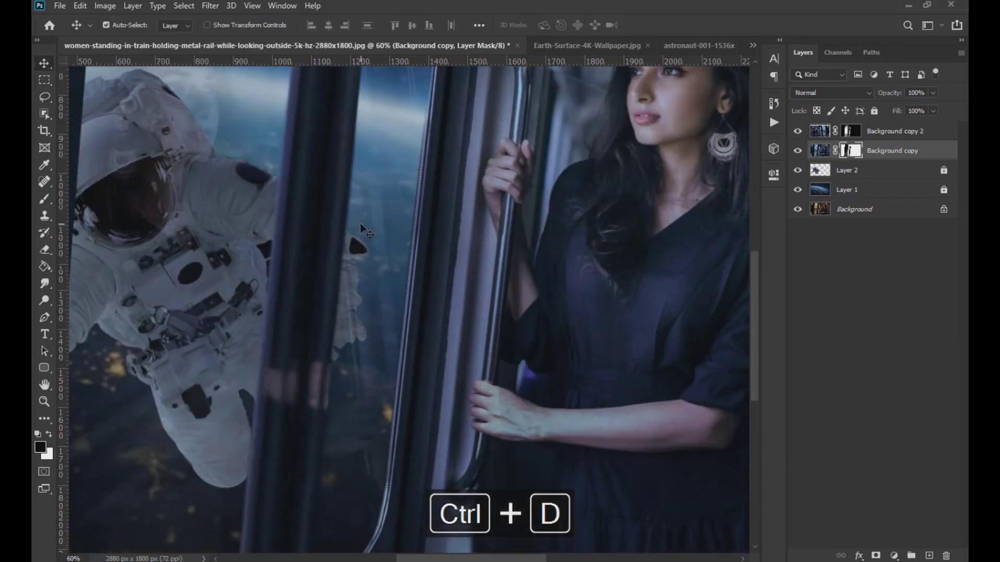
pyautogui.scroll(-5, 367, 226)
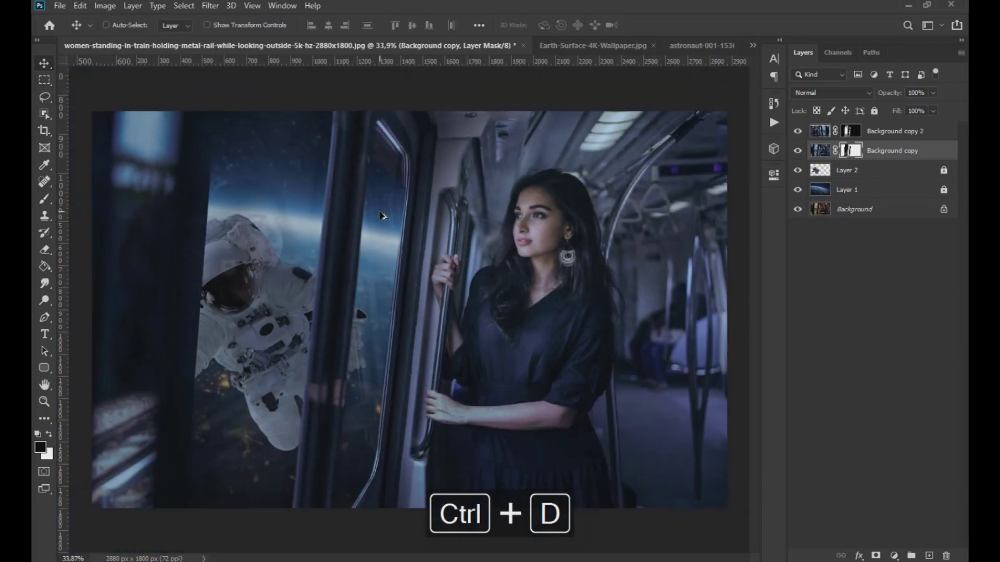
pyautogui.scroll(8, 383, 216)
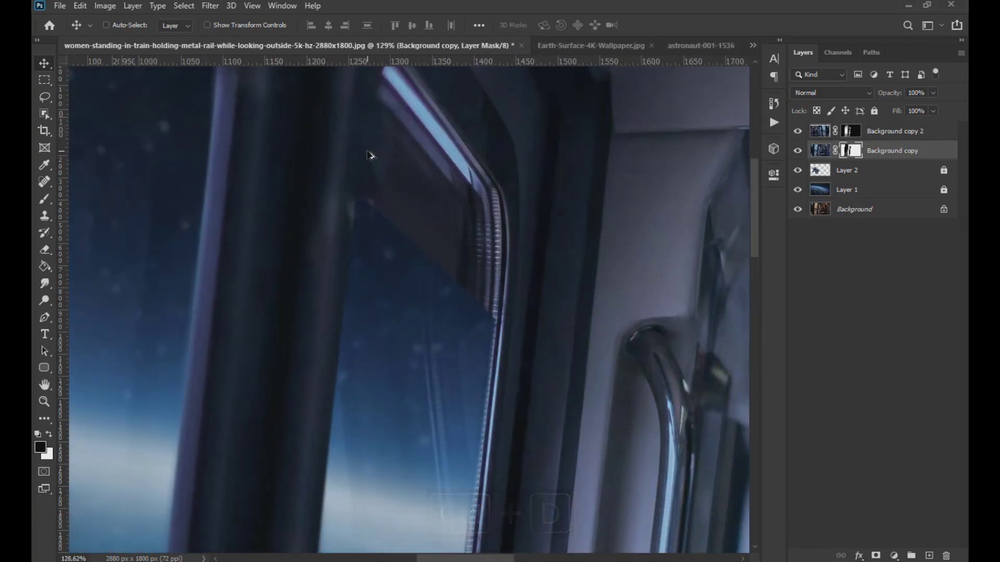
pyautogui.scroll(1, 370, 156)
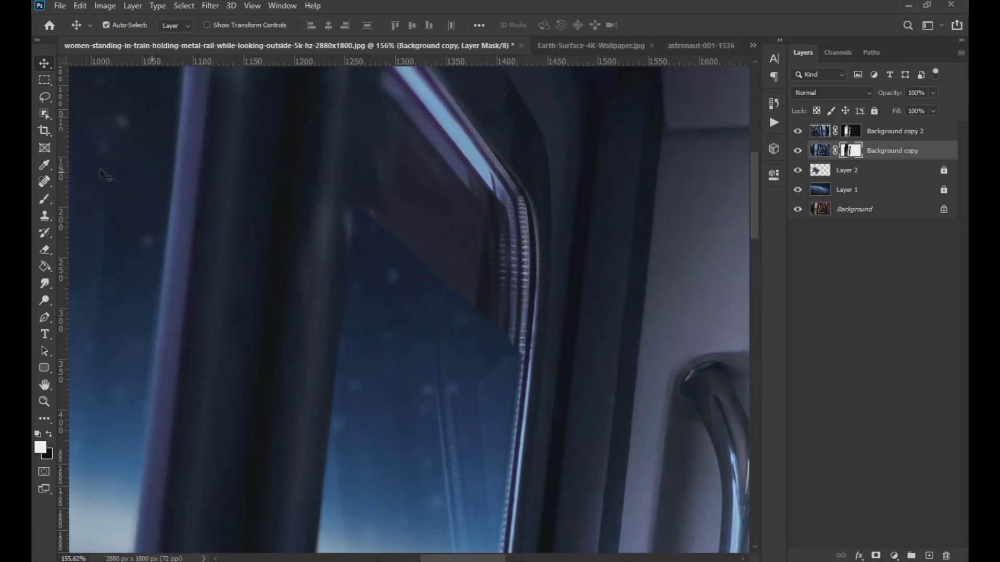
pyautogui.click(44, 198)
pyautogui.scroll(-7, 457, 254)
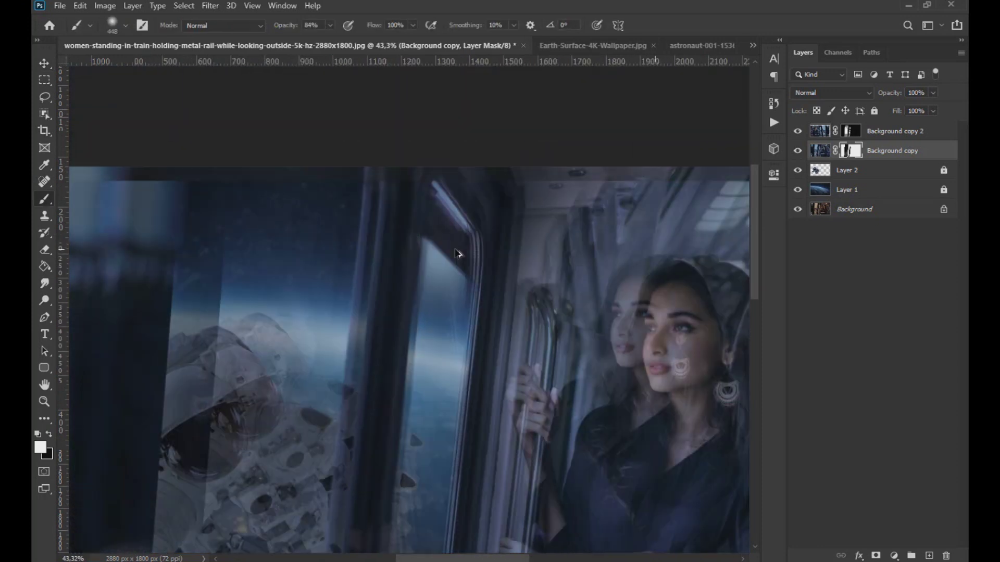
pyautogui.scroll(3, 457, 253)
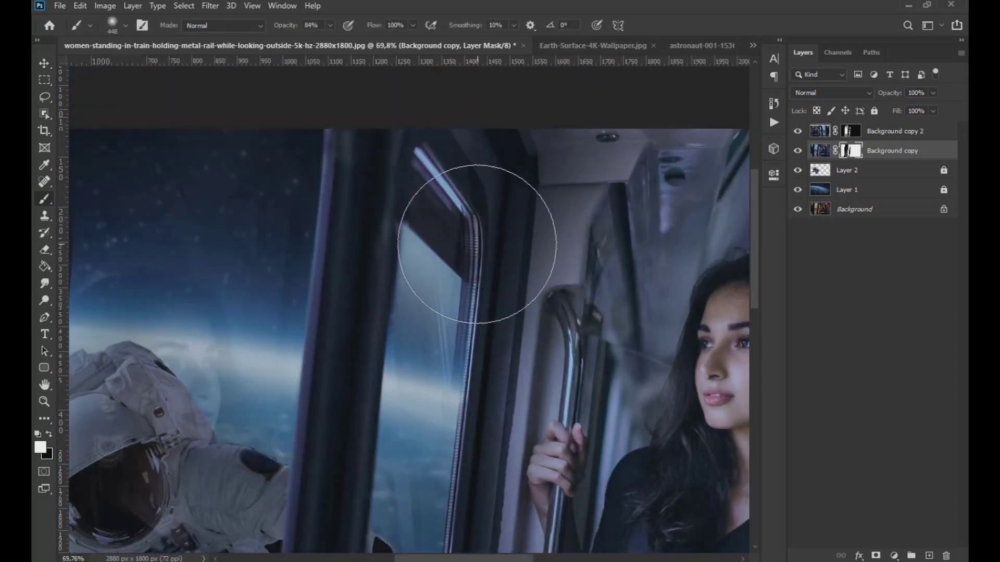
pyautogui.scroll(-3, 477, 244)
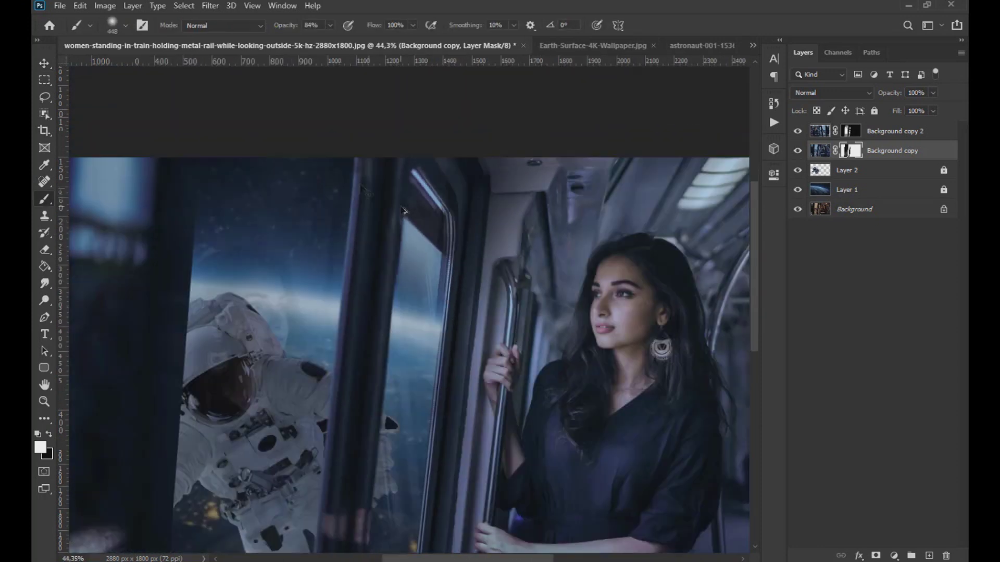
# Paint black at 16% opacity with a 127 px soft brush over the narrow window's reflection on Background copy's mask.
pyautogui.click(49, 434)
pyautogui.click(331, 26)
pyautogui.moveTo(333, 40); pyautogui.dragTo(303, 41)
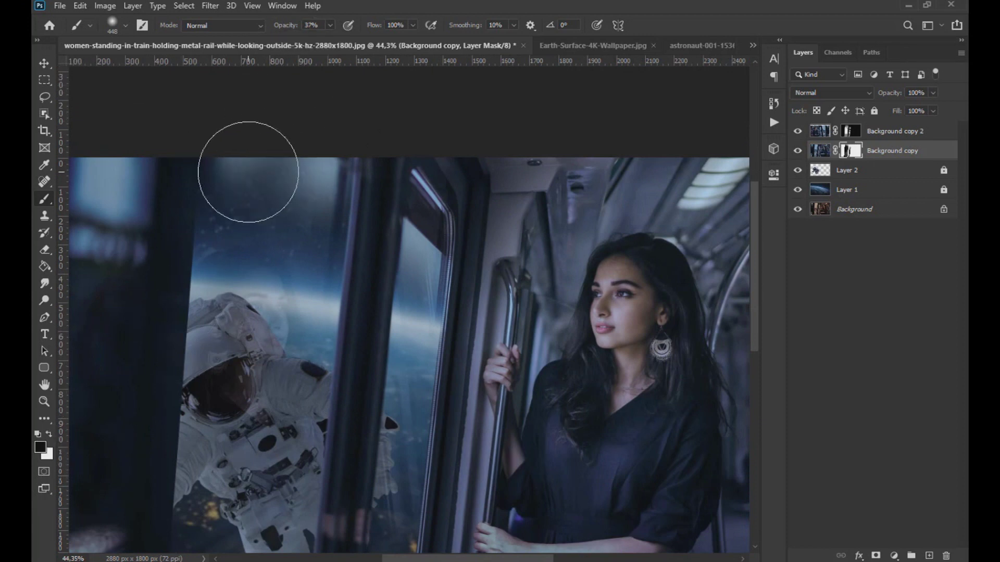
pyautogui.click(125, 26)
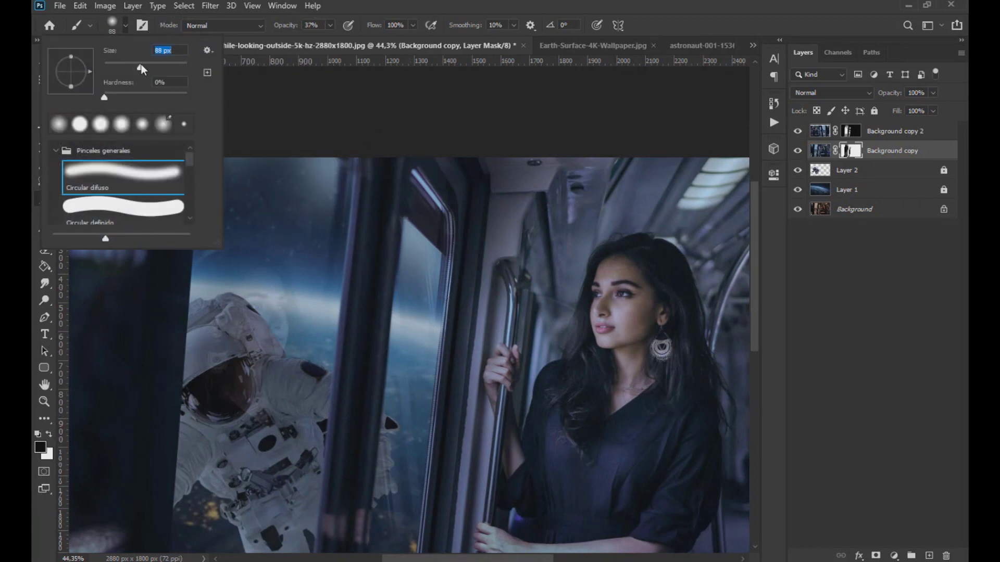
pyautogui.click(330, 25)
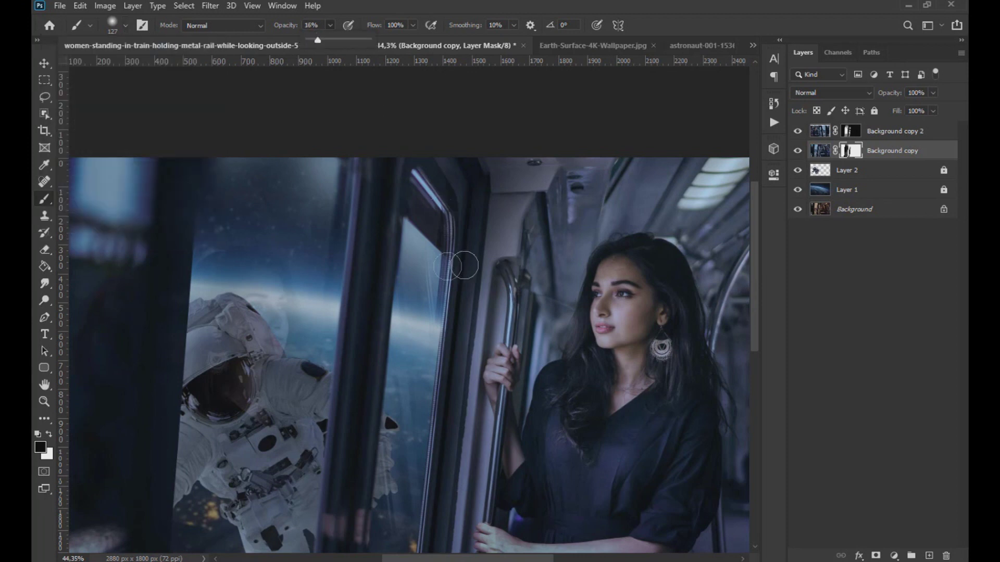
pyautogui.click(411, 254)
# Enlarge the brush to 174 px and paint black lightly over the large window's upper edge on Background copy's mask.
pyautogui.scroll(-3, 412, 241)
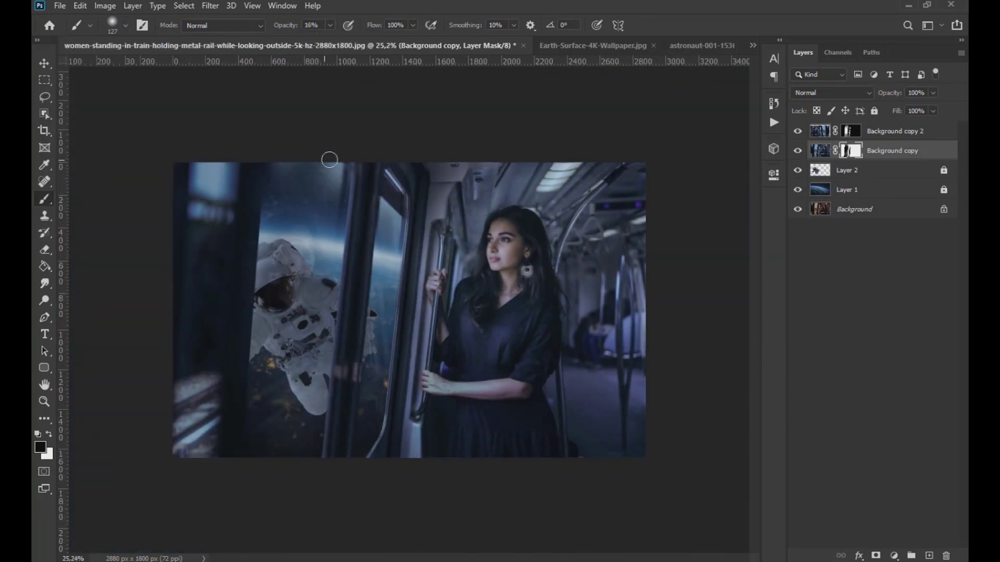
pyautogui.click(126, 25)
pyautogui.moveTo(151, 68); pyautogui.dragTo(161, 68)
pyautogui.moveTo(319, 162)
pyautogui.mouseDown()
pyautogui.moveTo(326, 193)
pyautogui.moveTo(327, 163)
pyautogui.mouseUp()
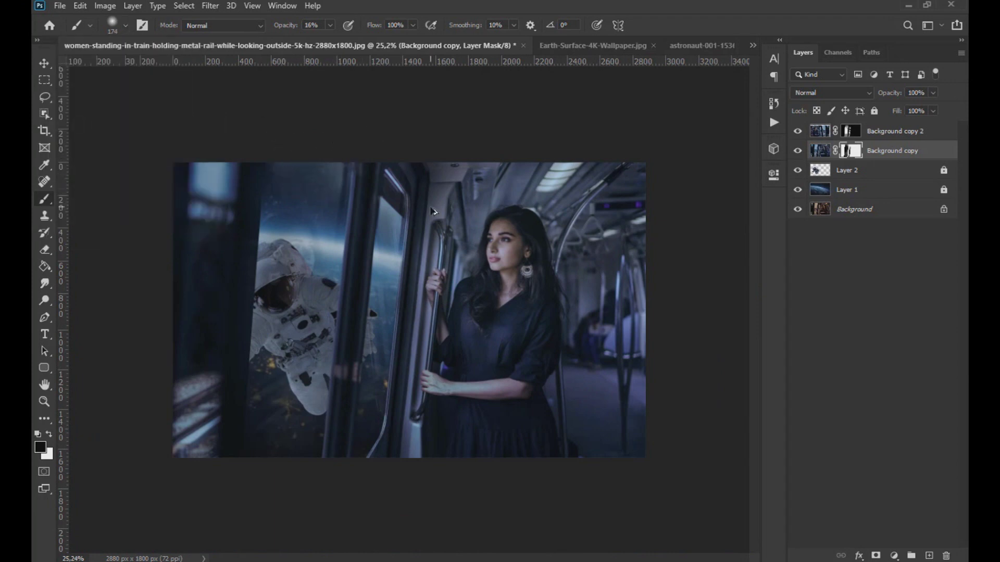
pyautogui.scroll(5, 432, 211)
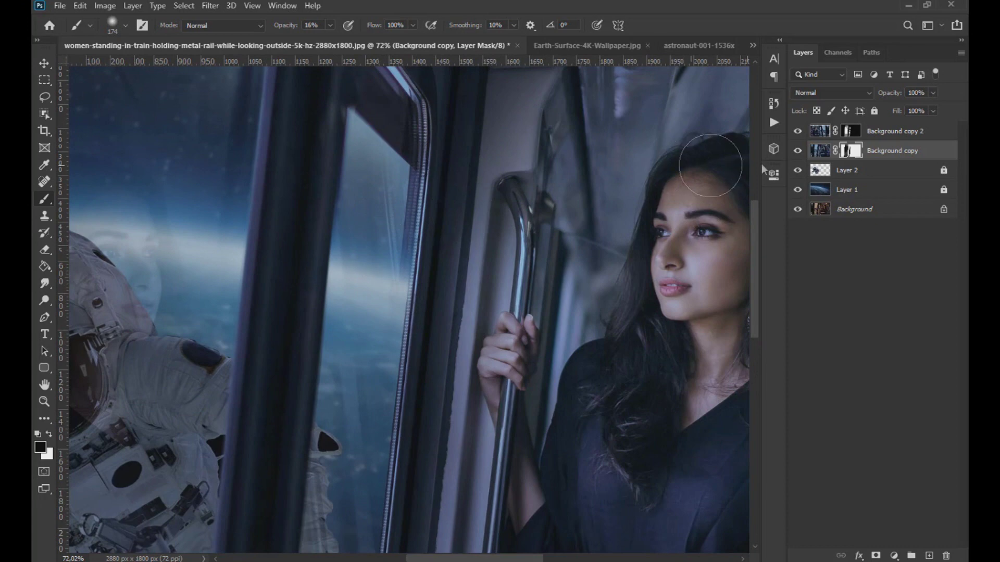
pyautogui.keyDown('ctrl'); pyautogui.click(851, 151); pyautogui.keyUp('ctrl')
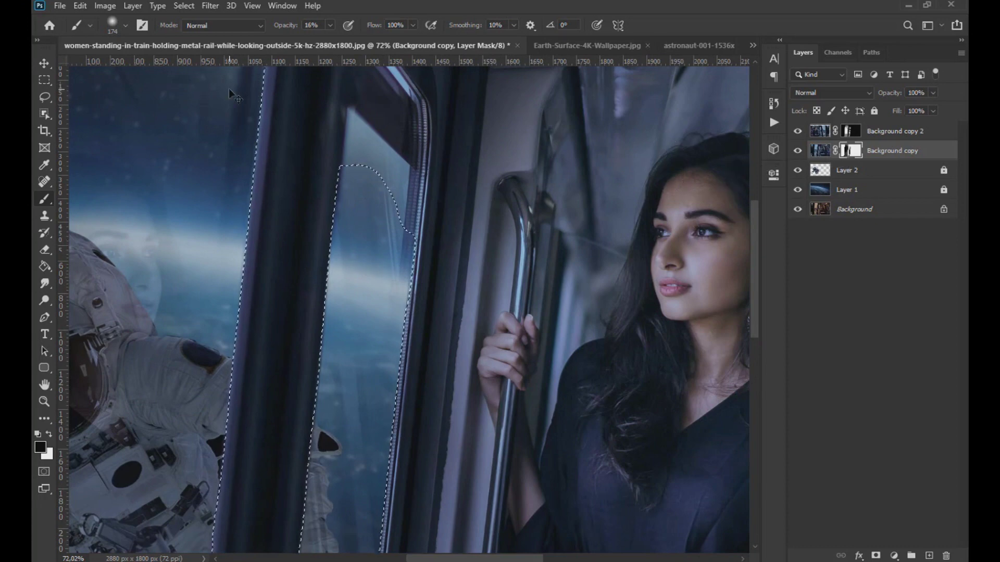
pyautogui.hotkey('ctrl', 'd')
pyautogui.scroll(-2, 414, 280)
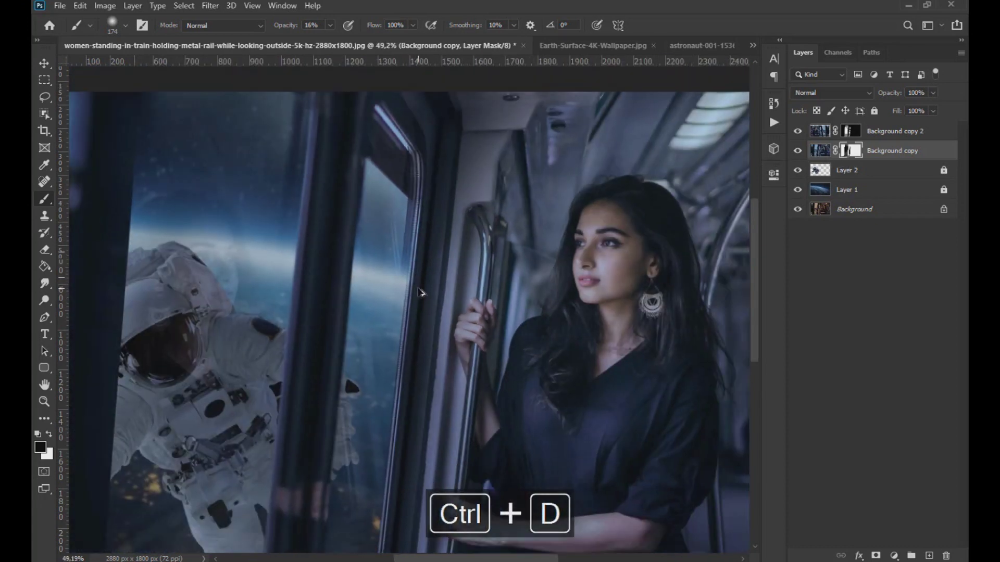
pyautogui.scroll(4, 386, 279)
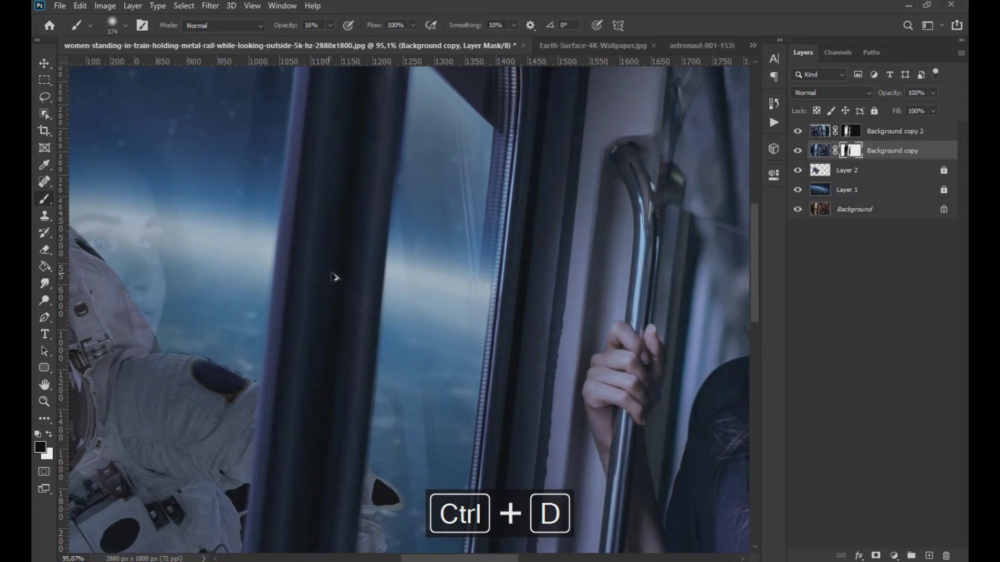
pyautogui.scroll(-2, 334, 276)
# Paint white at 6% opacity along the window frame edges on Background copy's mask, down to the image's lower border.
pyautogui.press('x')
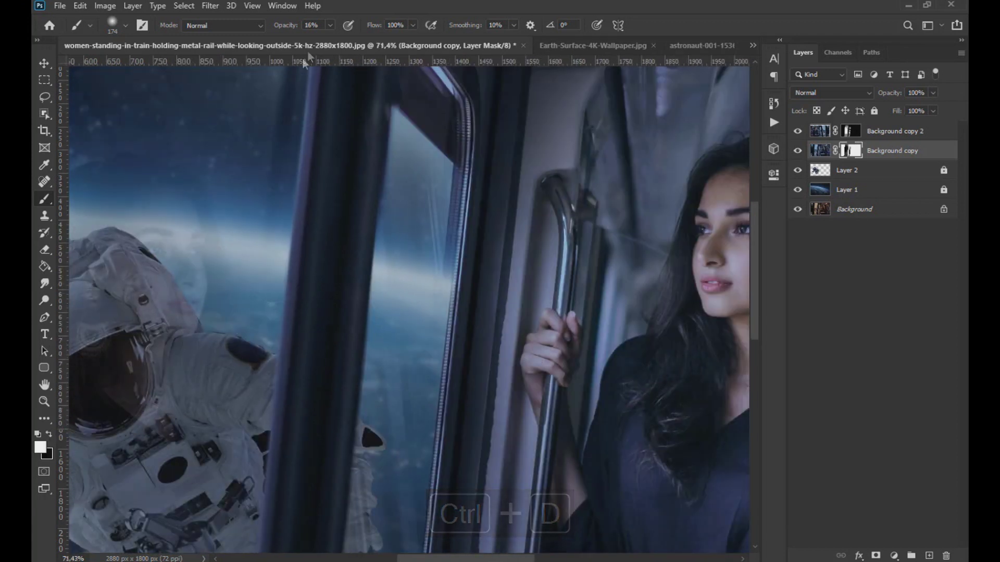
pyautogui.click(330, 25)
pyautogui.moveTo(330, 39); pyautogui.dragTo(324, 39)
pyautogui.moveTo(362, 199)
pyautogui.mouseDown()
pyautogui.moveTo(346, 302)
pyautogui.moveTo(364, 212)
pyautogui.moveTo(372, 259)
pyautogui.moveTo(372, 212)
pyautogui.mouseUp()
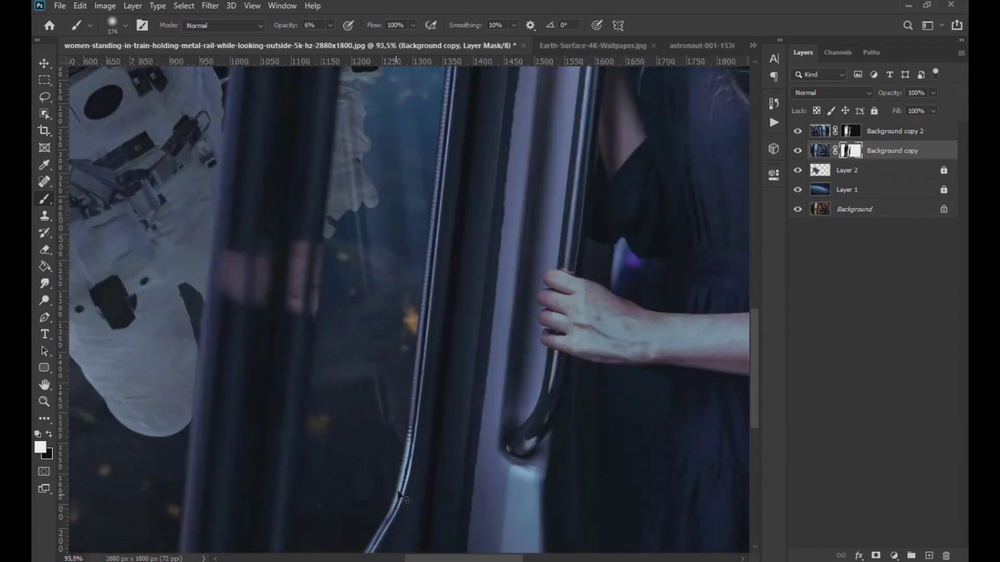
pyautogui.scroll(-3, 370, 520)
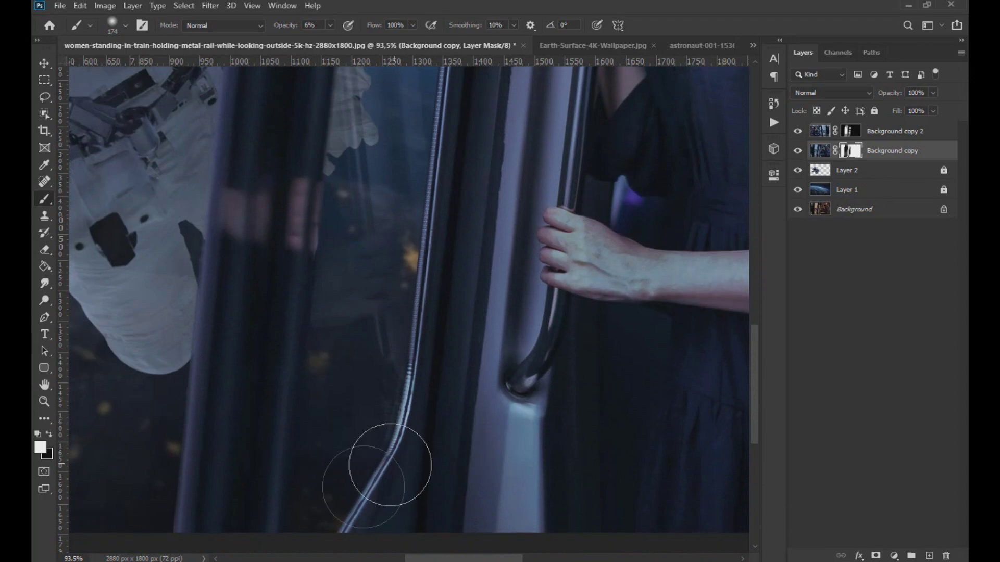
pyautogui.scroll(-3, 422, 333)
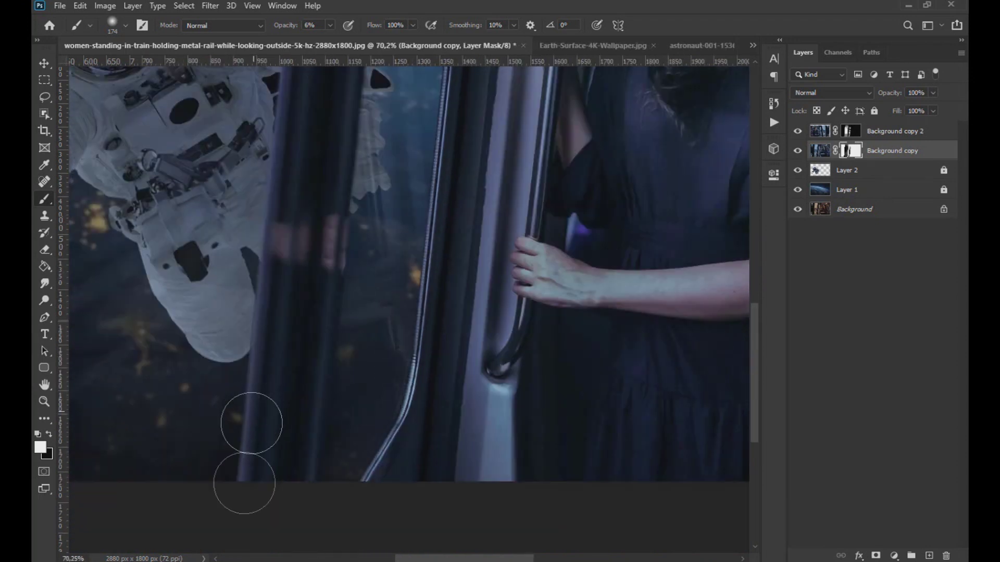
pyautogui.scroll(-3, 246, 418)
# Unlock the astronaut layer, Layer 2, and apply a Gaussian Blur with a radius of 1.2 pixels.
pyautogui.click(873, 172)
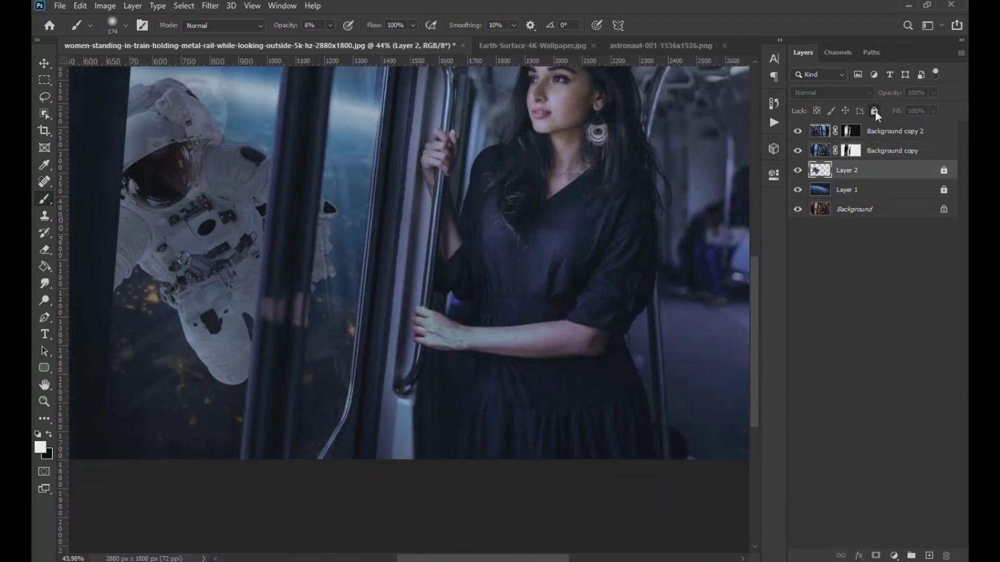
pyautogui.click(875, 112)
pyautogui.click(44, 63)
pyautogui.click(213, 7)
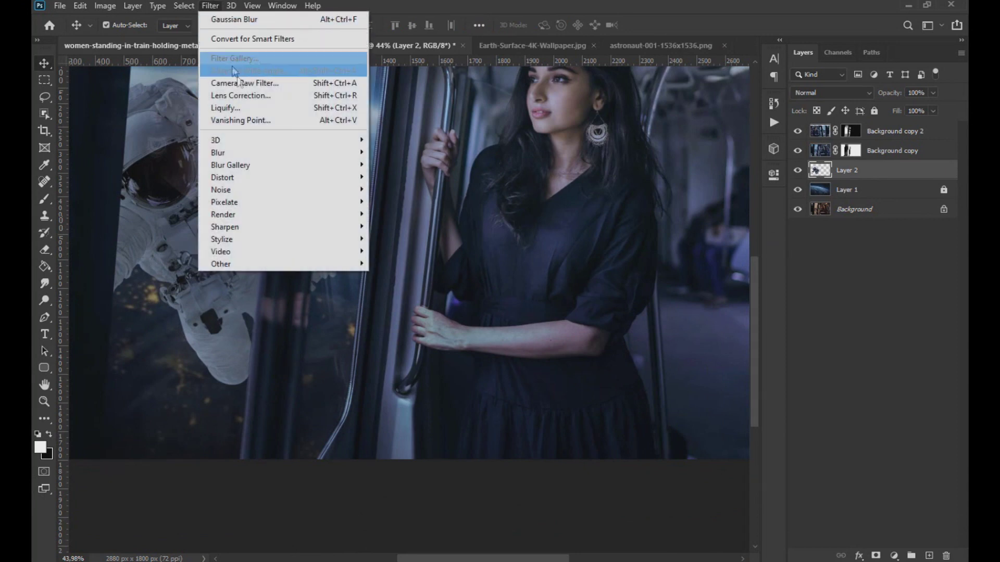
pyautogui.moveTo(312, 157)
pyautogui.click(378, 203)
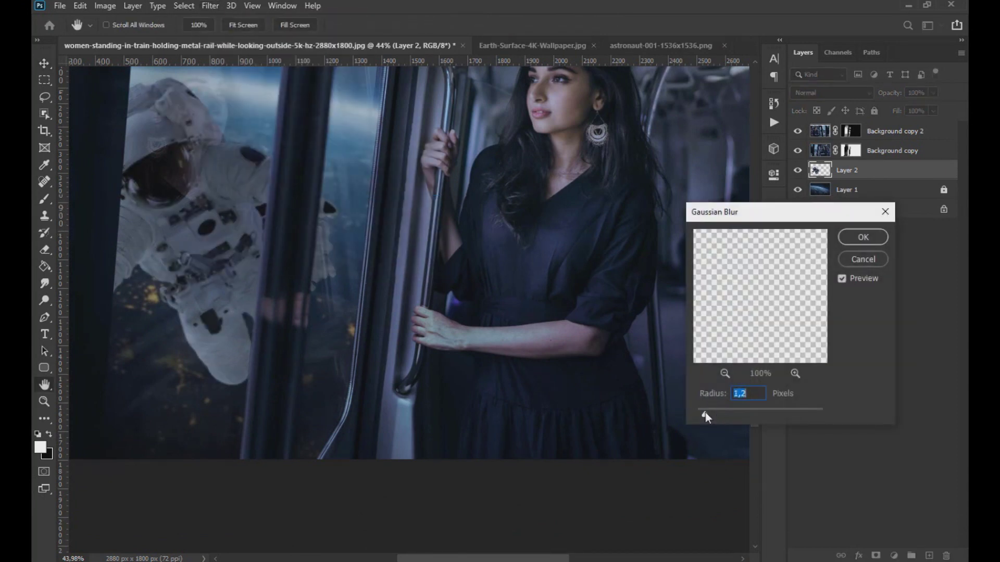
pyautogui.click(861, 236)
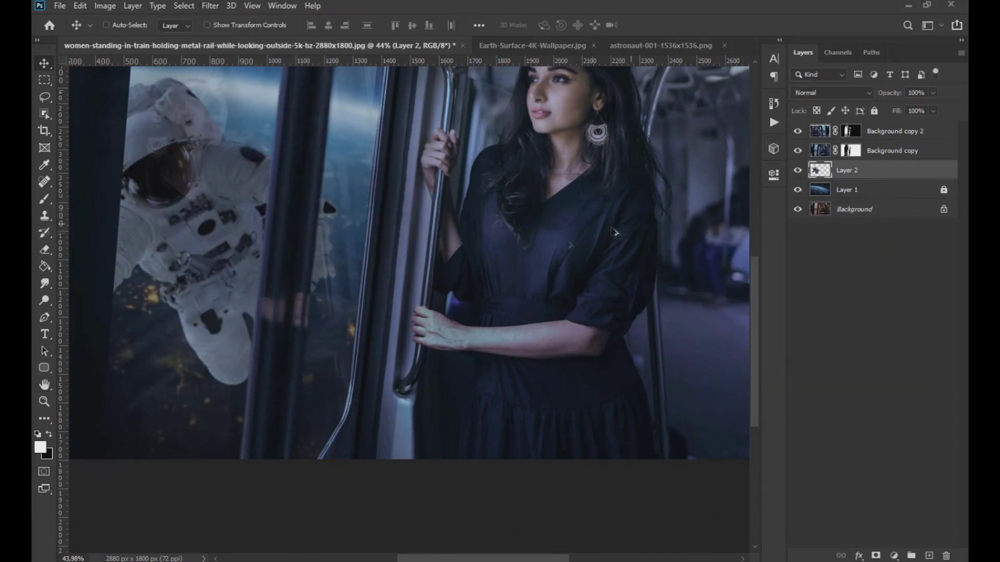
# Add a Color Lookup adjustment layer above Background copy 2.
pyautogui.scroll(-2, 675, 202)
pyautogui.click(917, 137)
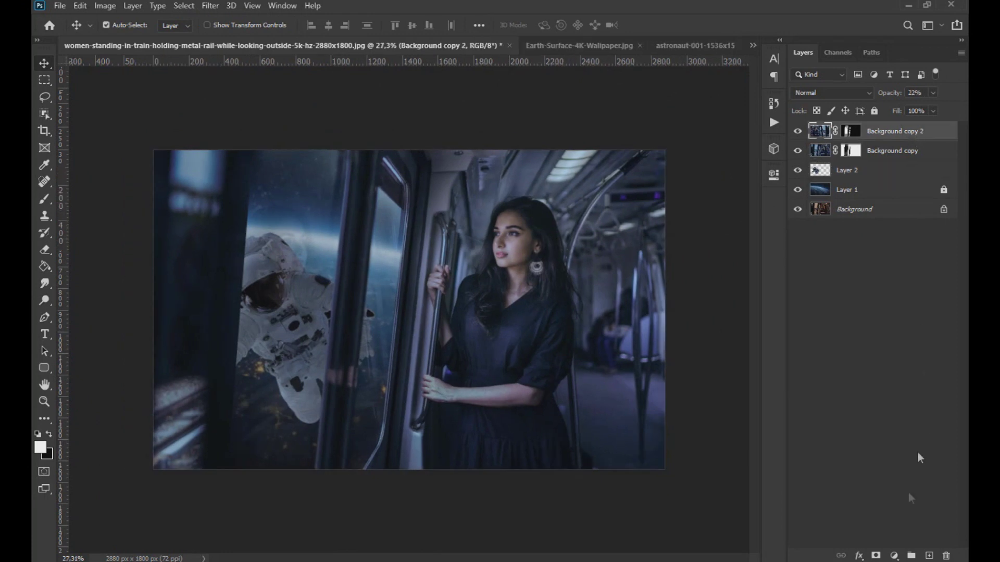
pyautogui.click(894, 556)
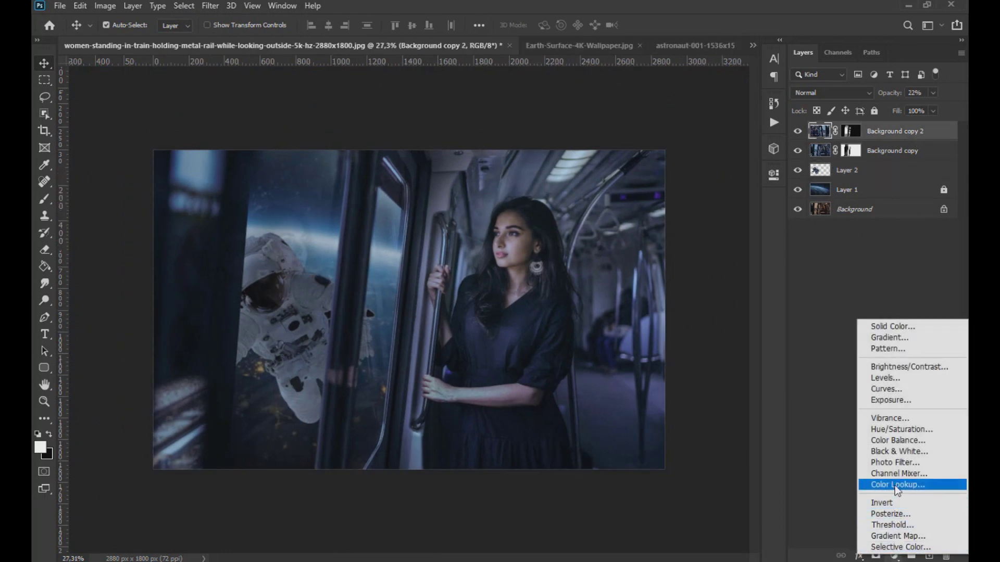
pyautogui.click(895, 485)
# Try the 2Strip, Bleach Bypass, 3Strip, Candlelight and Fuji REALA 500D Kodak 2393 LUTs on the Color Lookup layer.
pyautogui.click(684, 215)
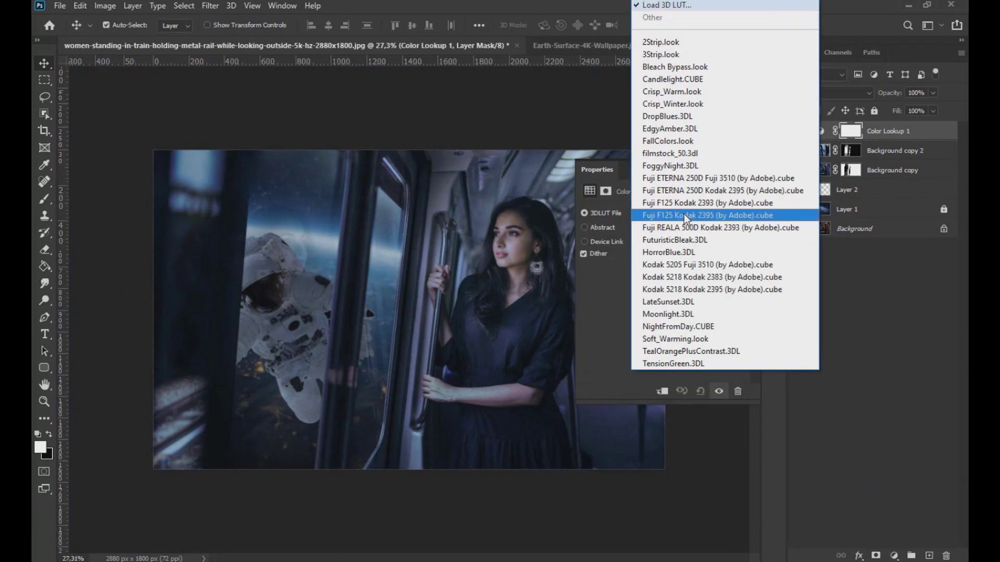
pyautogui.click(676, 36)
pyautogui.click(738, 215)
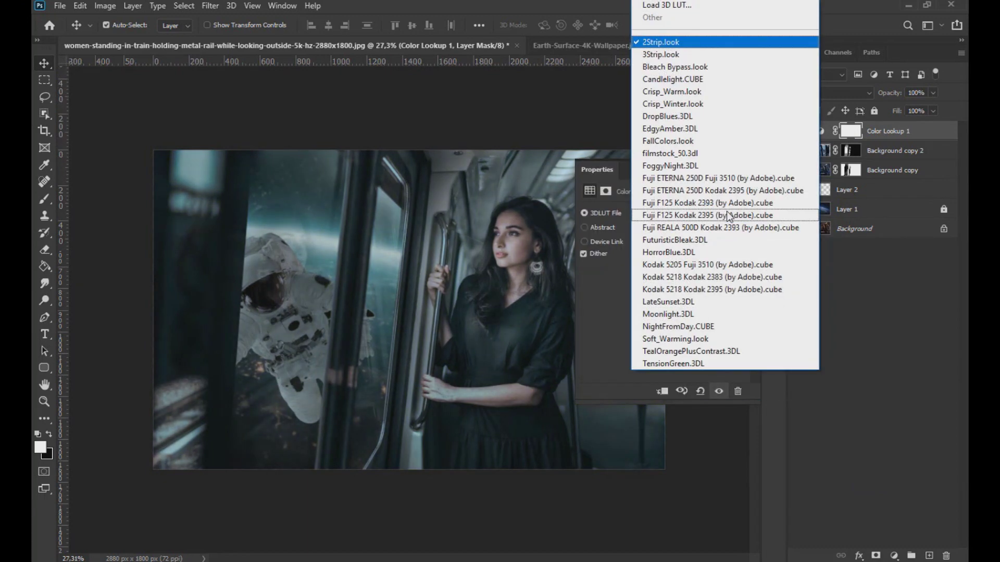
pyautogui.click(668, 69)
pyautogui.click(705, 214)
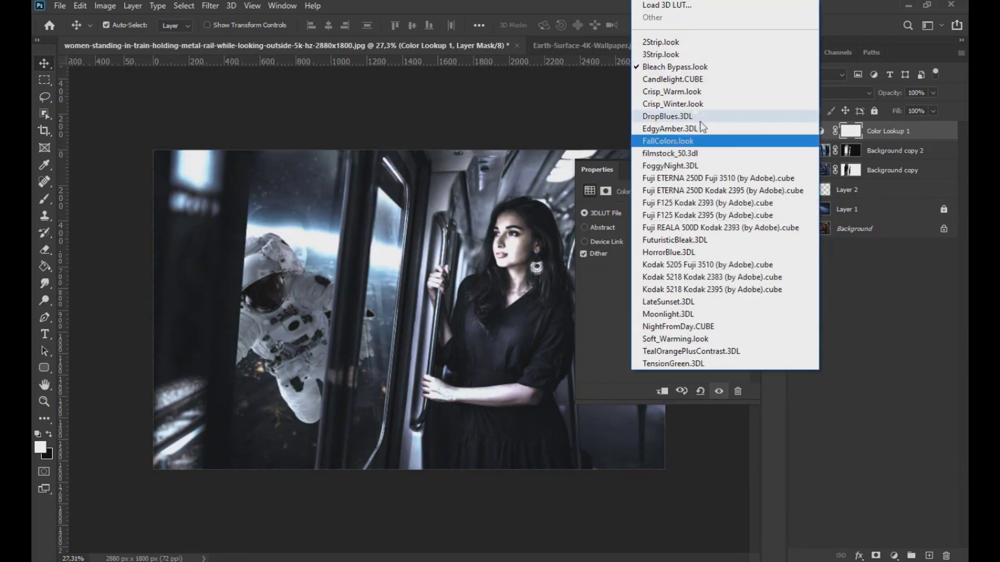
pyautogui.click(676, 53)
pyautogui.click(700, 213)
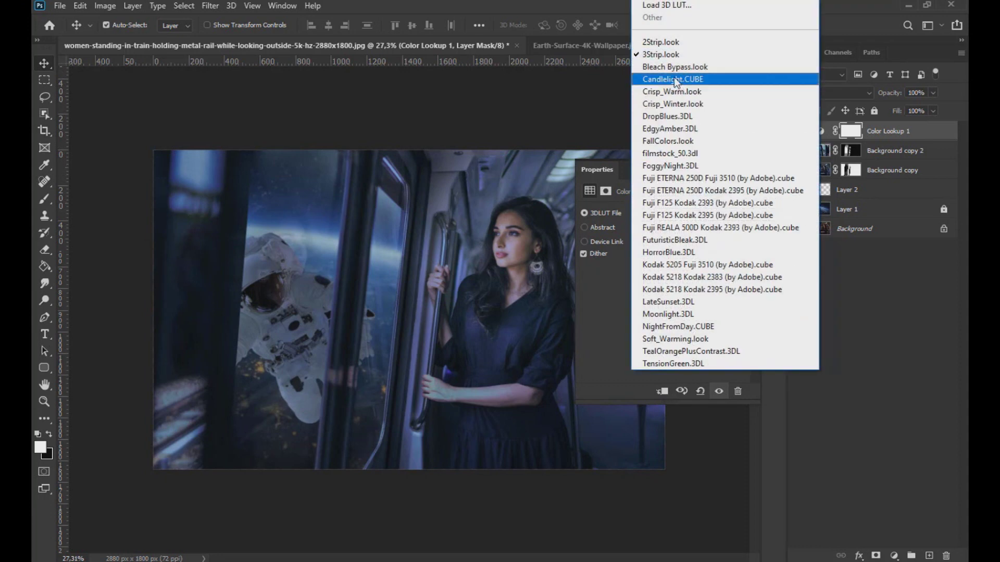
pyautogui.click(672, 75)
pyautogui.click(693, 213)
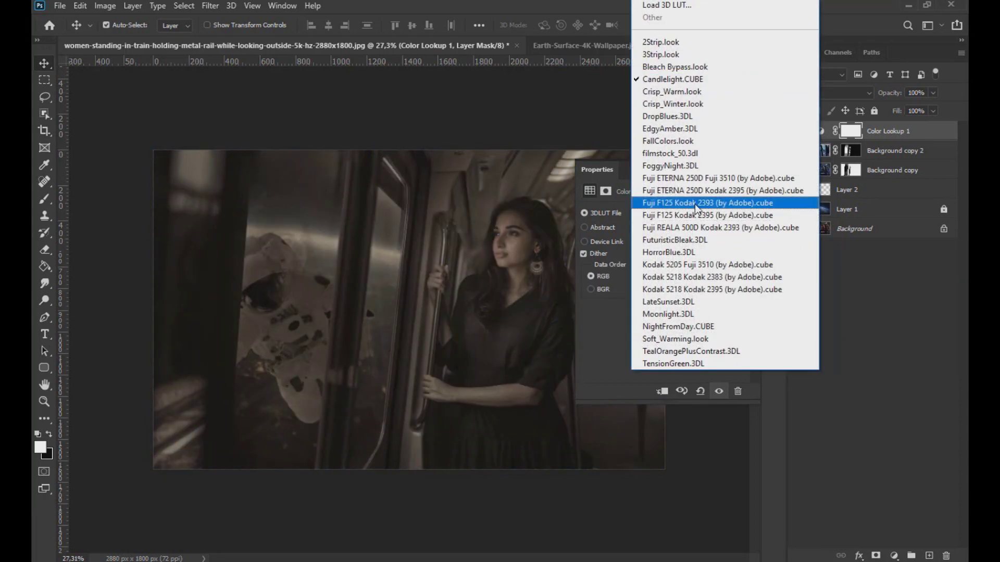
pyautogui.click(714, 226)
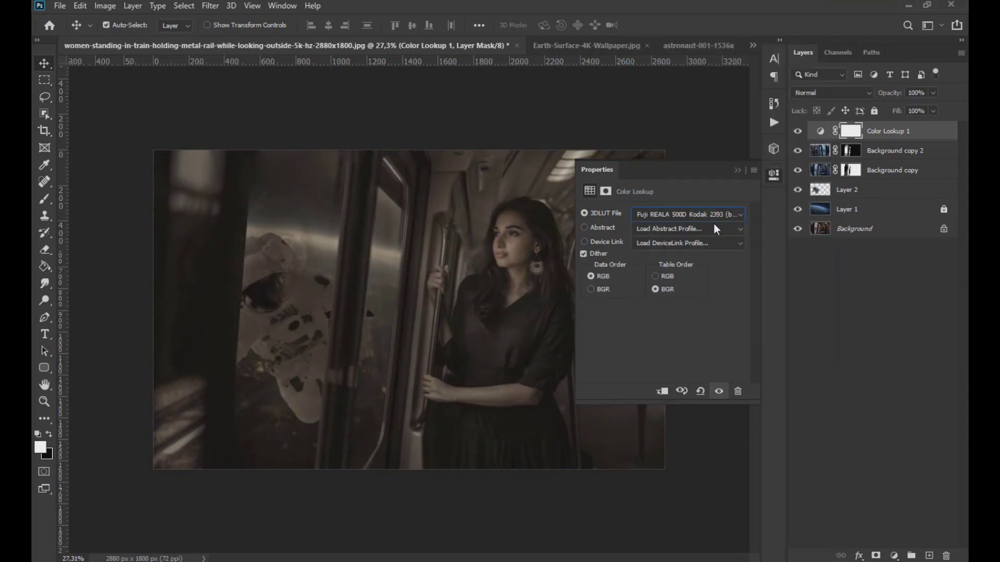
# Apply the Fuji F125 Kodak 2395 LUT to the Color Lookup layer and set the layer's opacity to 80%.
pyautogui.click(694, 217)
pyautogui.click(695, 217)
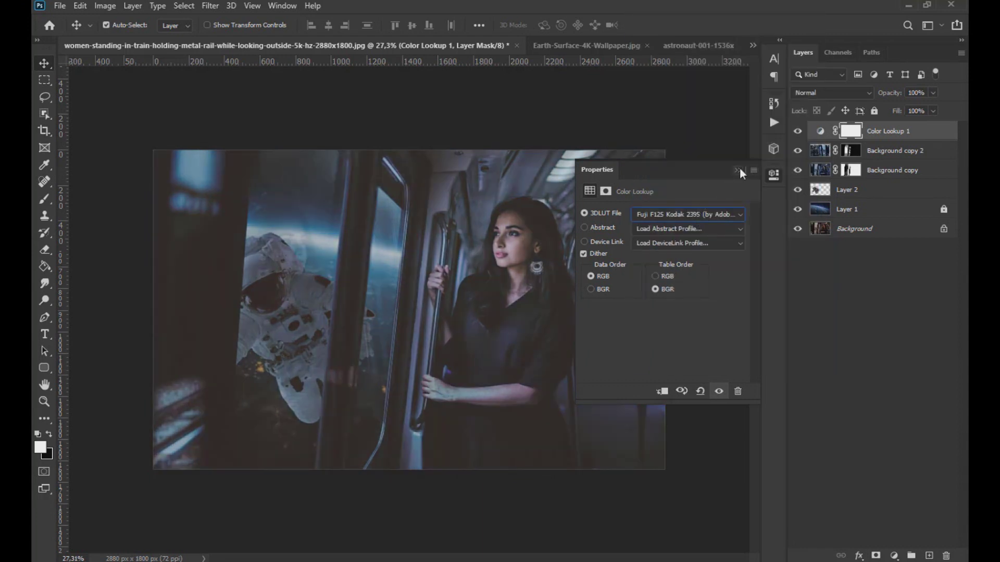
pyautogui.click(738, 167)
pyautogui.click(932, 93)
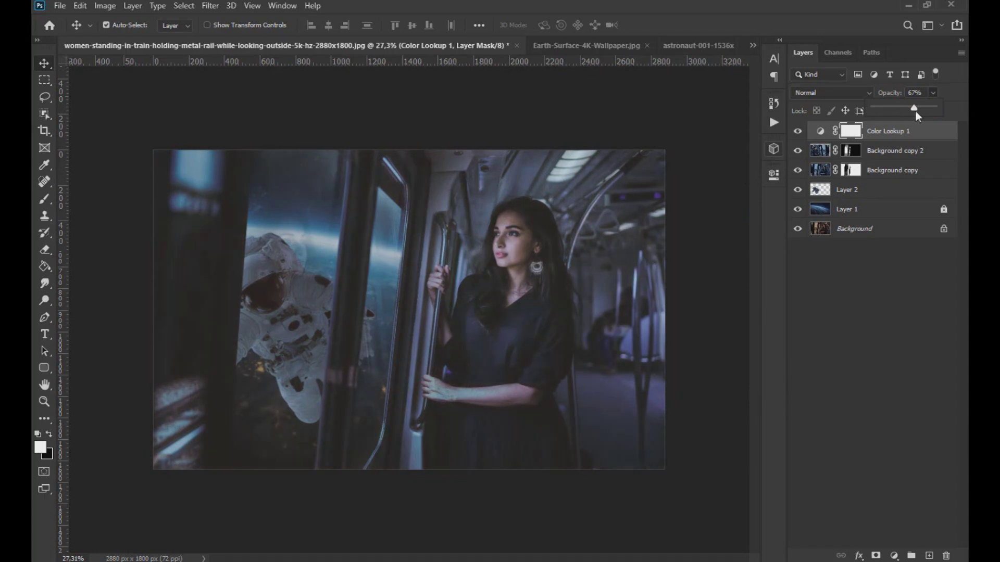
pyautogui.moveTo(922, 109); pyautogui.dragTo(923, 109)
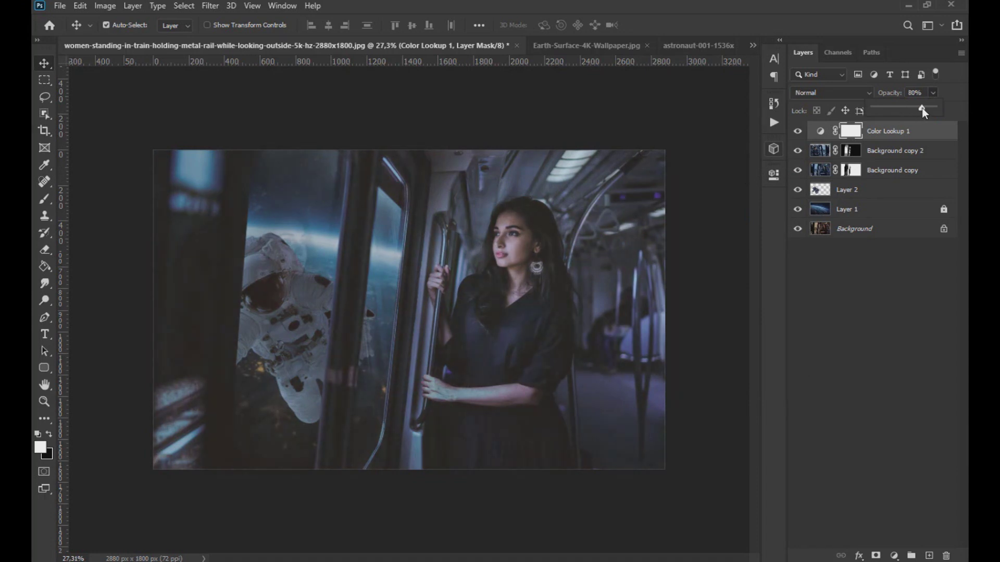
# Fill the Color Lookup mask with a white-to-black linear gradient from the image's upper edge to its middle, and invert the mask.
pyautogui.click(852, 137)
pyautogui.click(45, 266)
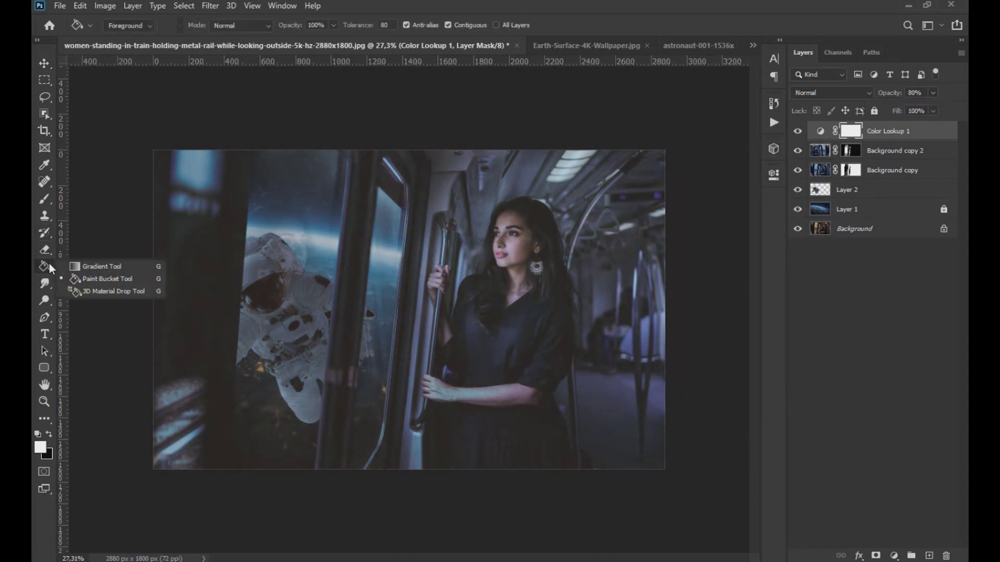
pyautogui.click(138, 264)
pyautogui.moveTo(415, 146)
pyautogui.mouseDown()
pyautogui.moveTo(397, 267)
pyautogui.moveTo(411, 300)
pyautogui.mouseUp()
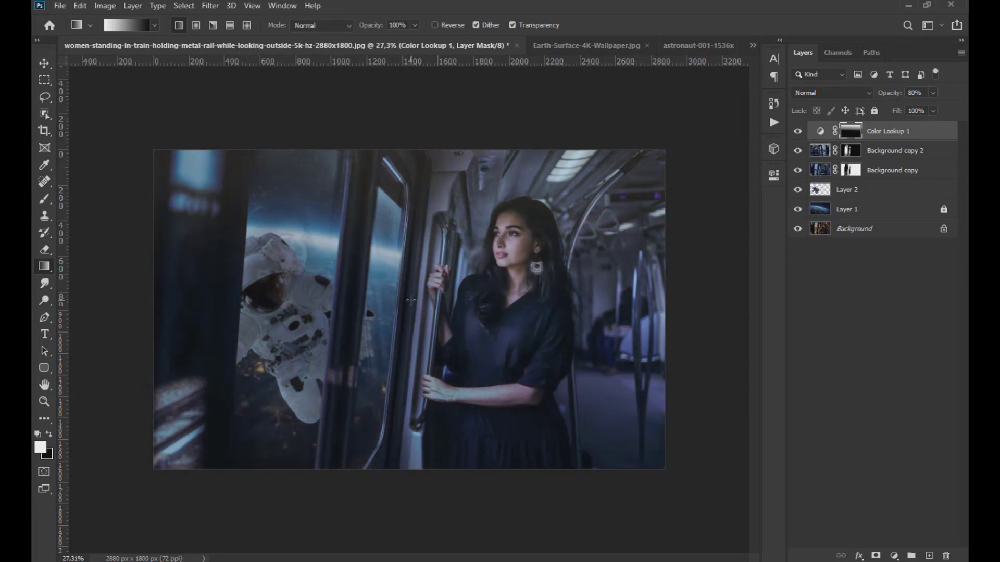
pyautogui.hotkey('ctrl', 'i')
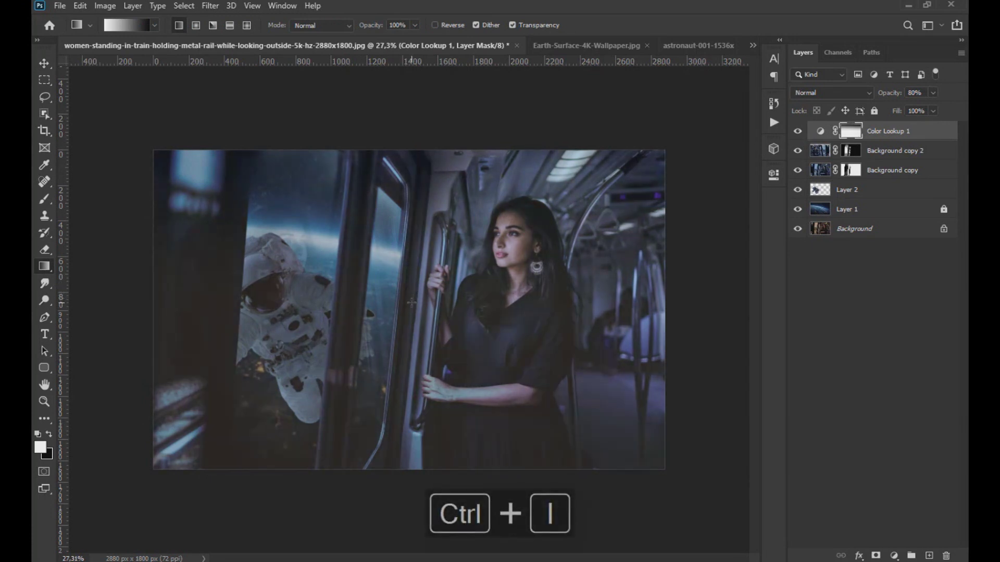
# Paint black at 100% opacity with a 464 px soft brush across the middle of the image on the Color Lookup mask.
pyautogui.click(43, 197)
pyautogui.click(125, 25)
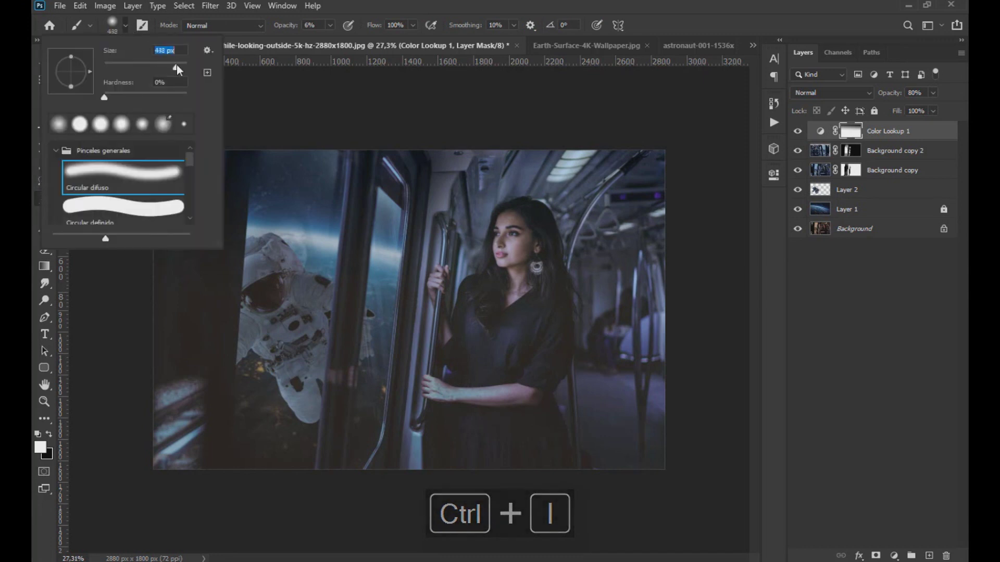
pyautogui.moveTo(176, 66); pyautogui.dragTo(178, 66)
pyautogui.click(331, 25)
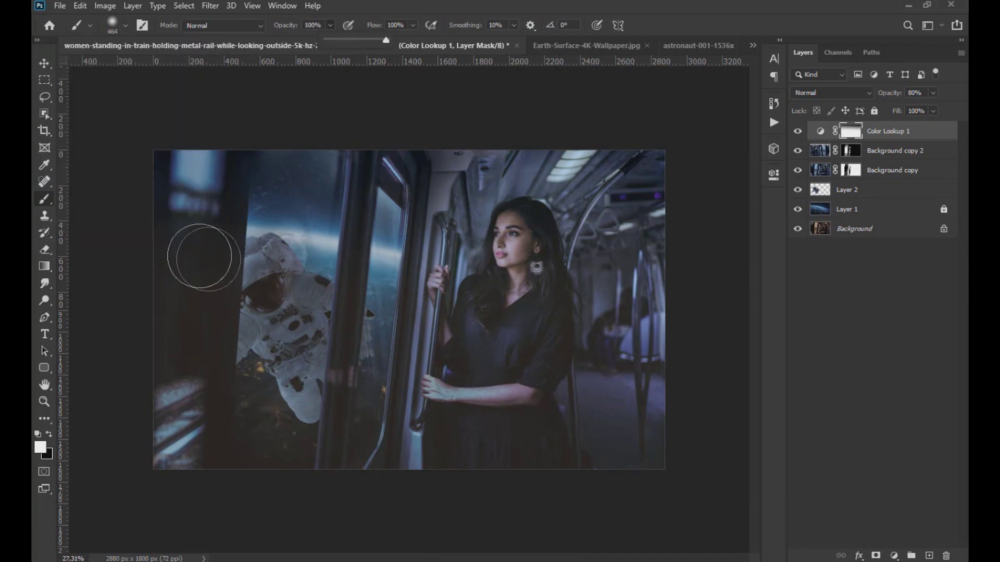
pyautogui.click(201, 257)
pyautogui.click(49, 434)
pyautogui.moveTo(171, 271)
pyautogui.mouseDown()
pyautogui.moveTo(526, 307)
pyautogui.moveTo(252, 209)
pyautogui.moveTo(266, 309)
pyautogui.moveTo(683, 255)
pyautogui.mouseUp()
# Lower the brush opacity to 56% and paint black below the middle band on the Color Lookup mask to soften the transition.
pyautogui.click(331, 25)
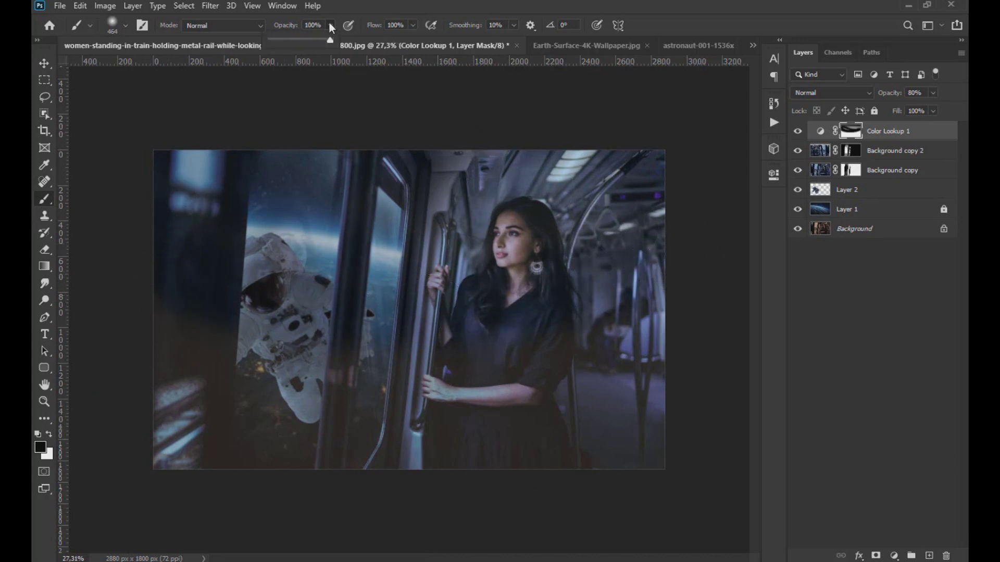
pyautogui.click(305, 40)
pyautogui.click(178, 287)
pyautogui.moveTo(243, 366); pyautogui.dragTo(301, 355)
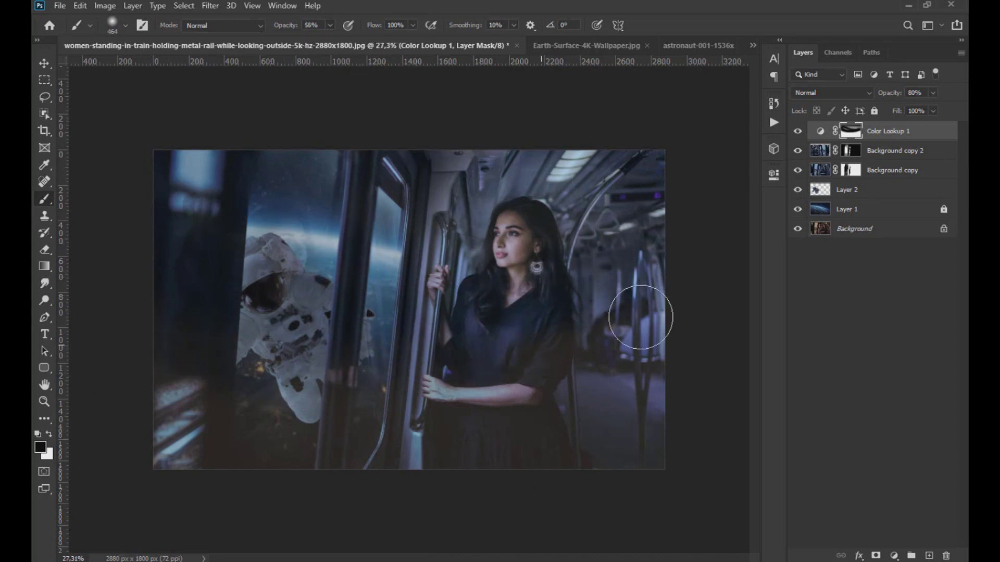
pyautogui.press('v')
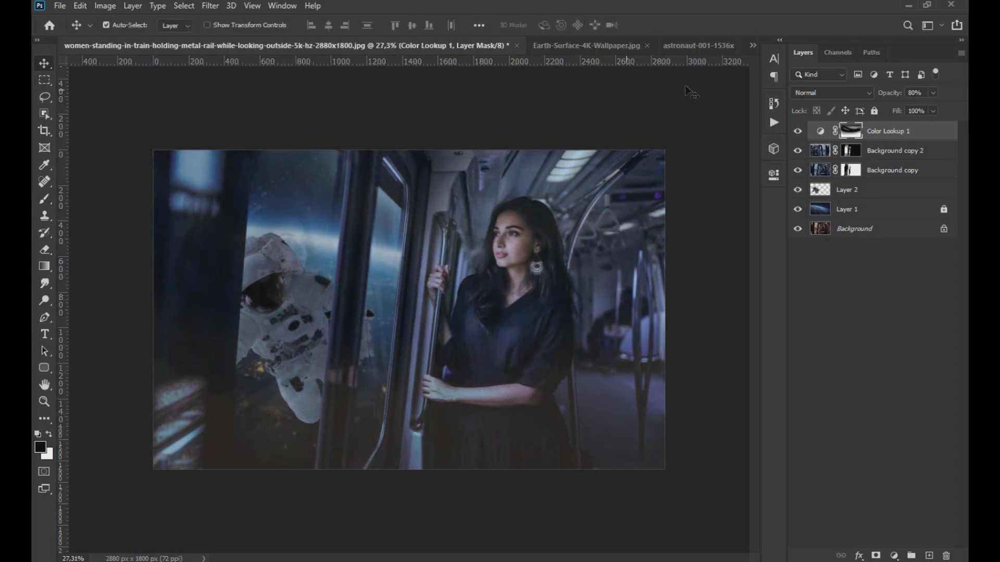
# Lower the Color Lookup 1 layer's opacity to 59%.
pyautogui.click(821, 131)
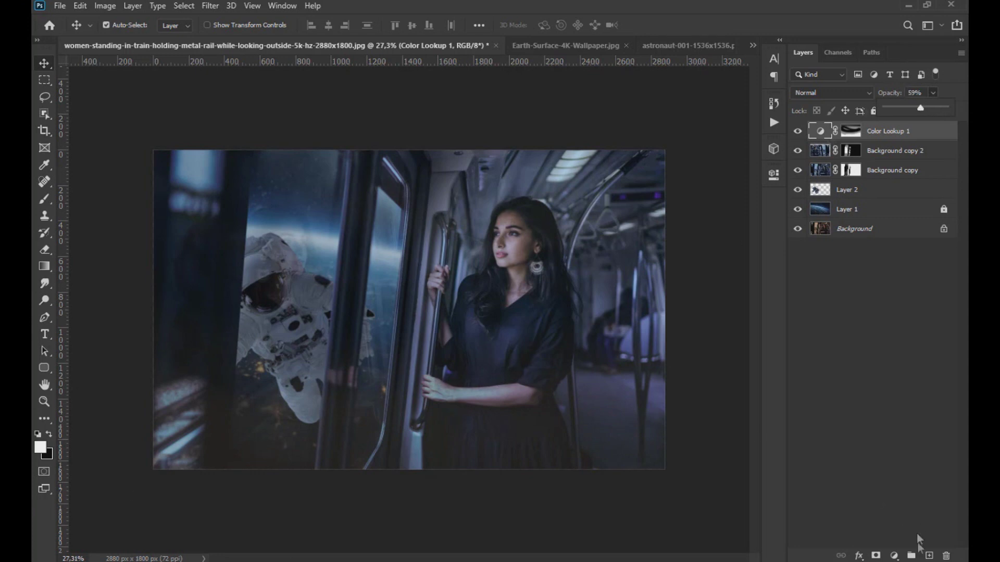
pyautogui.click(931, 557)
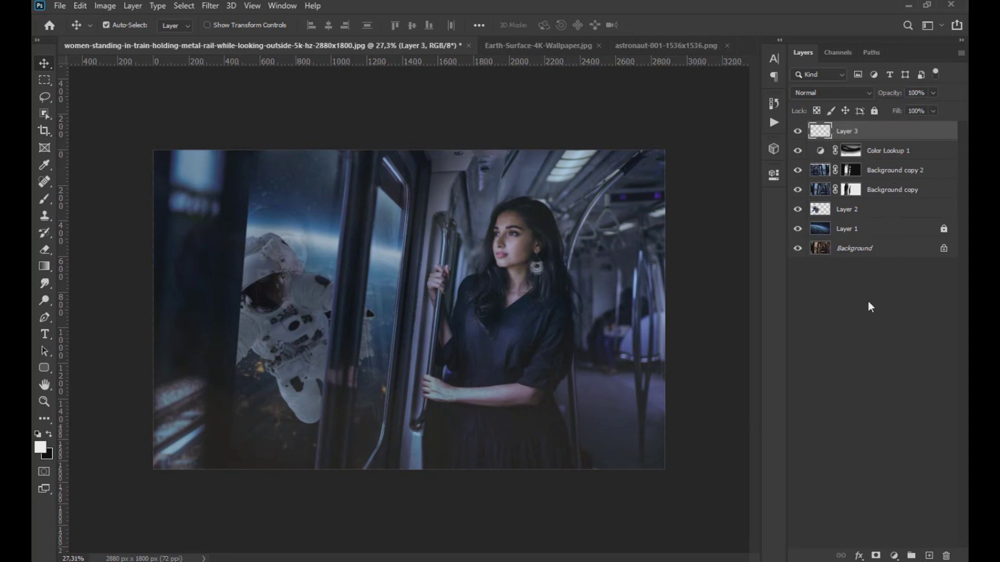
pyautogui.press('Delete')
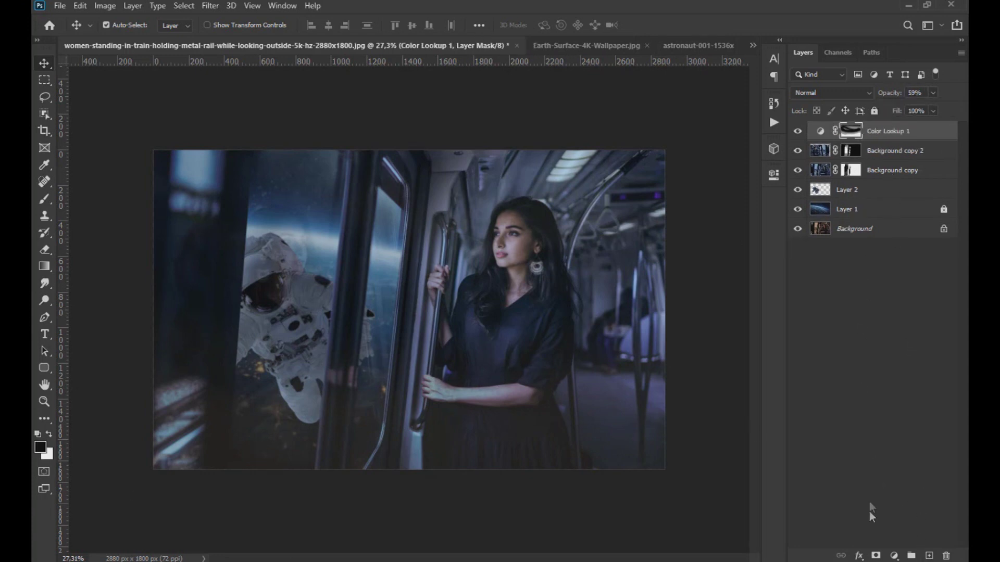
# Add a second Color Lookup layer with the Kodak 5218 Kodak 2383 LUT and set its opacity to 54%.
pyautogui.click(895, 556)
pyautogui.click(902, 483)
pyautogui.click(685, 216)
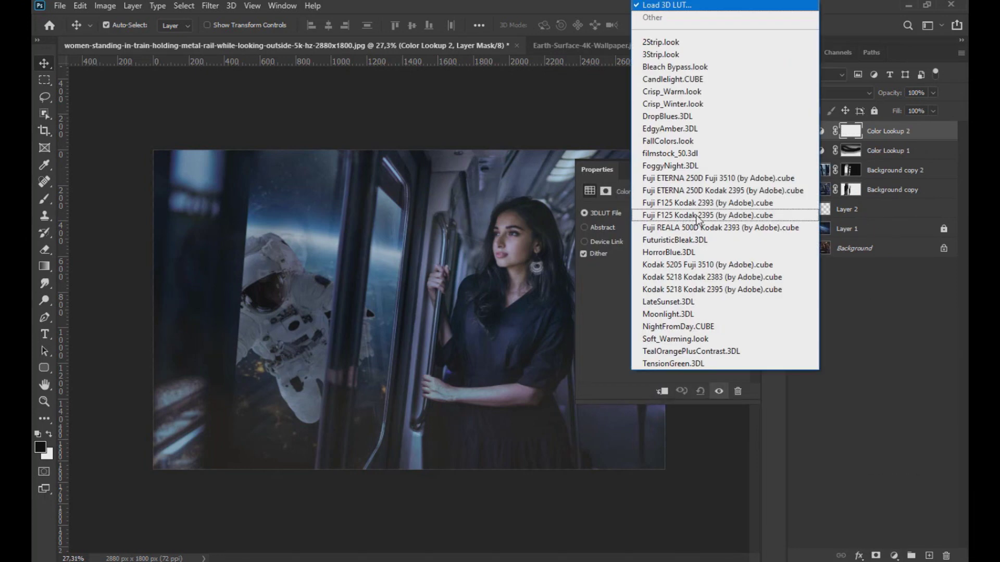
pyautogui.click(685, 289)
pyautogui.click(687, 214)
pyautogui.click(682, 268)
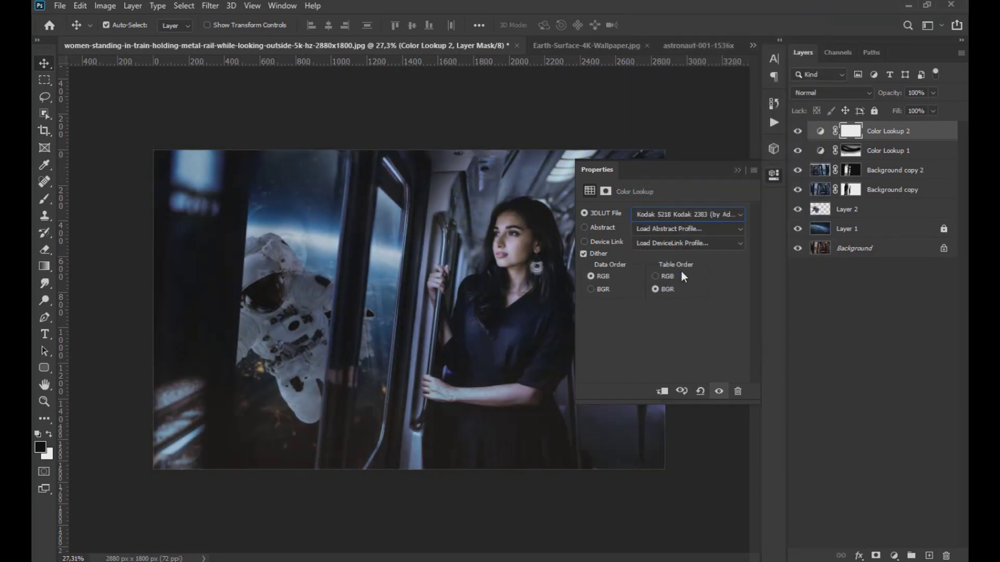
pyautogui.click(774, 175)
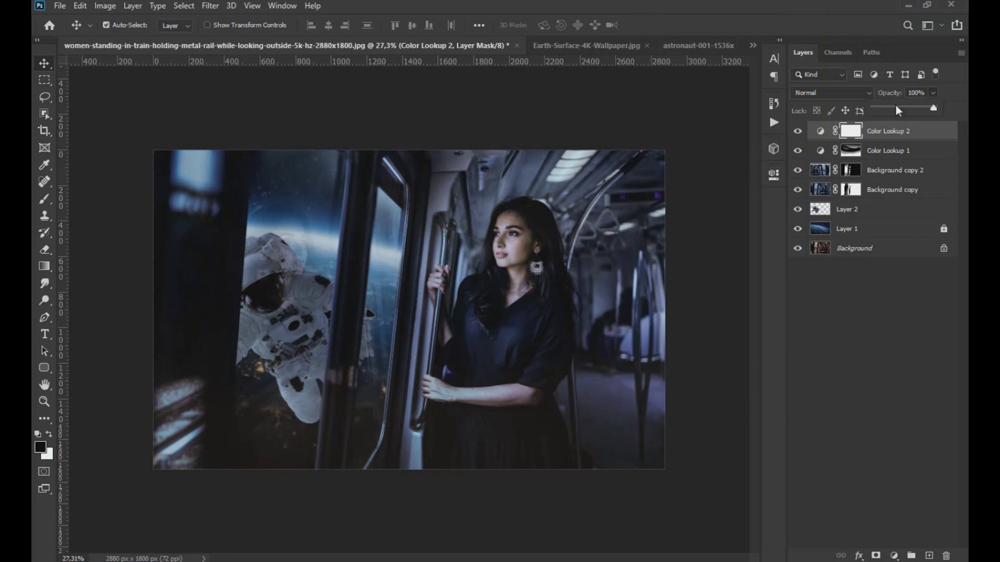
pyautogui.moveTo(895, 108); pyautogui.dragTo(906, 108)
pyautogui.click(797, 132)
pyautogui.click(797, 132)
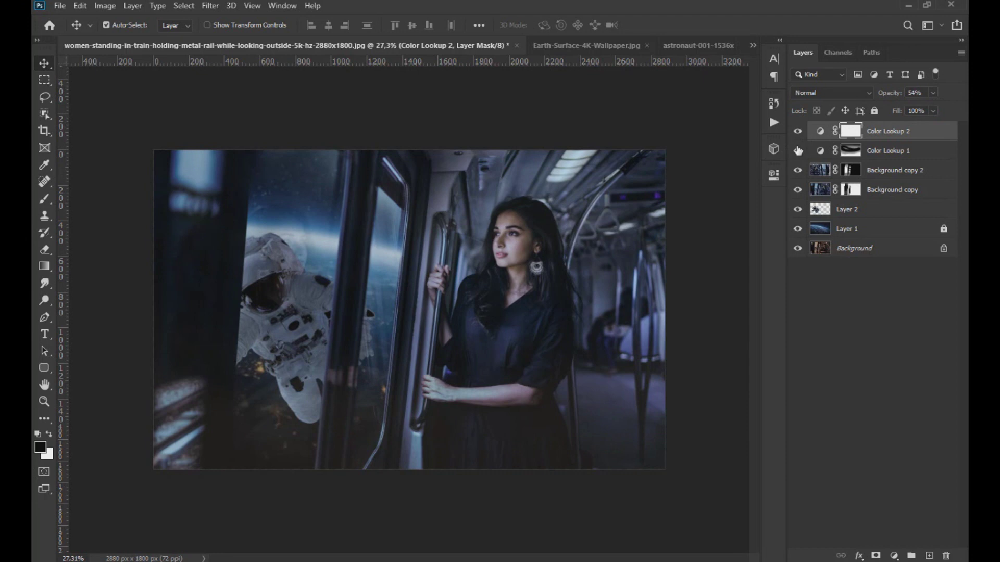
# Reduce the Color Lookup 1 layer's opacity to 37%.
pyautogui.click(798, 151)
pyautogui.click(915, 151)
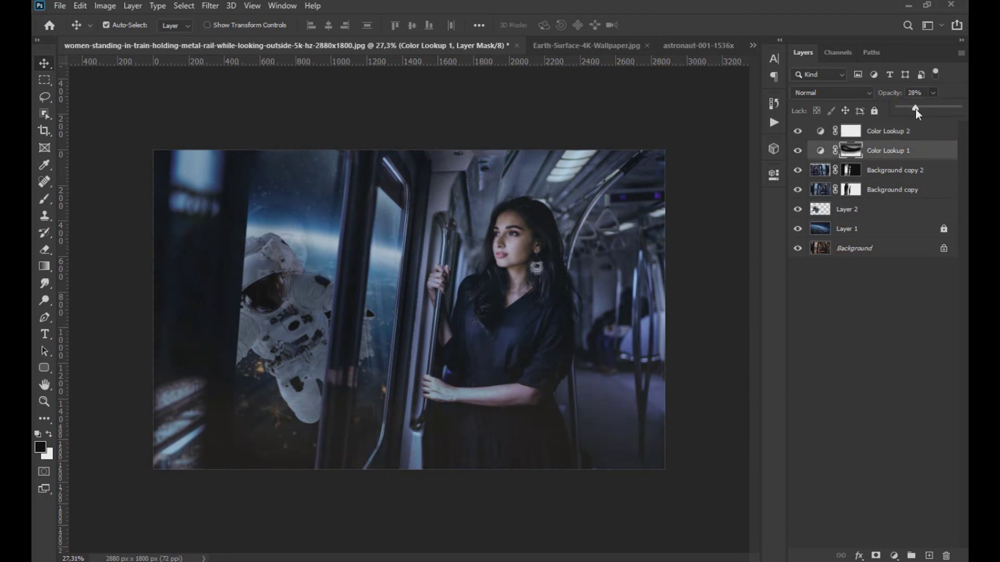
pyautogui.scroll(-5, 593, 279)
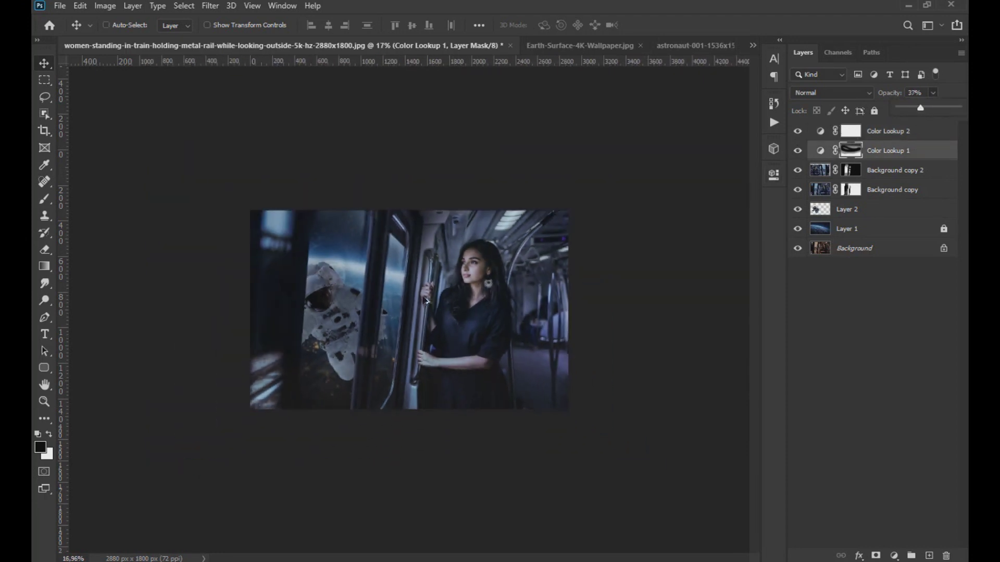
pyautogui.scroll(7, 373, 393)
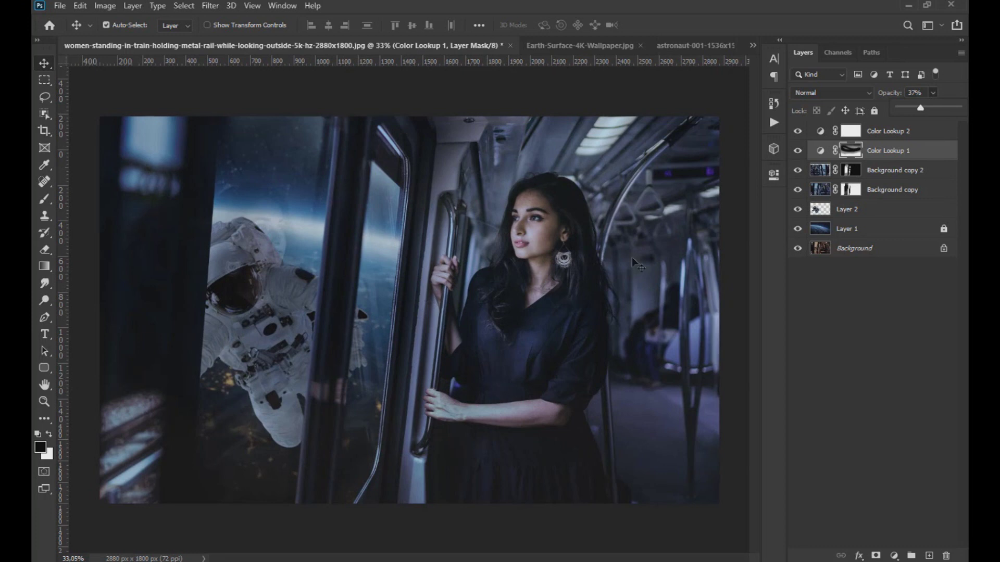
# Sample the dark color of the door frame beside the astronaut and add a new layer above Background copy 2.
pyautogui.click(819, 176)
pyautogui.press('x')
pyautogui.click(44, 166)
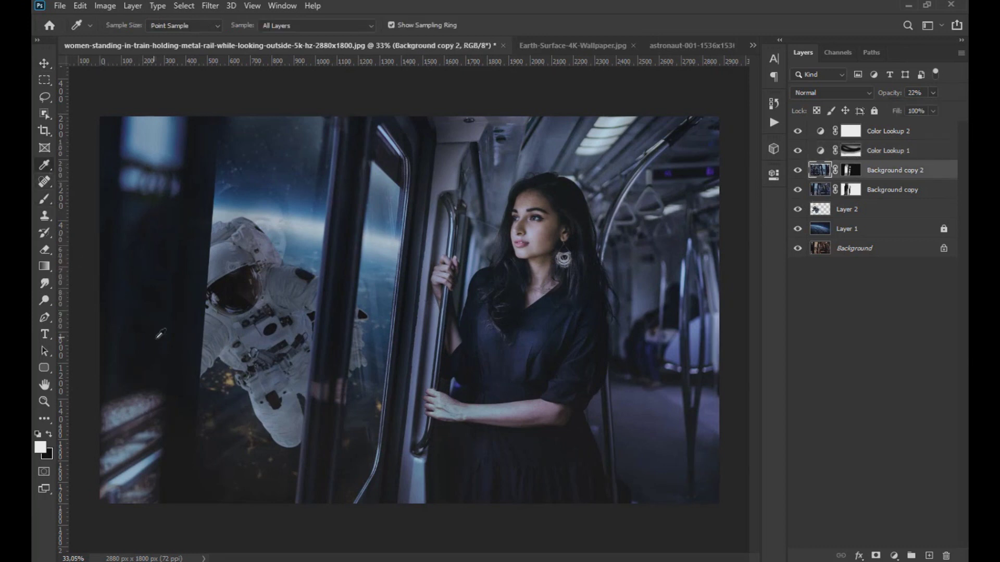
pyautogui.press('x')
pyautogui.click(930, 556)
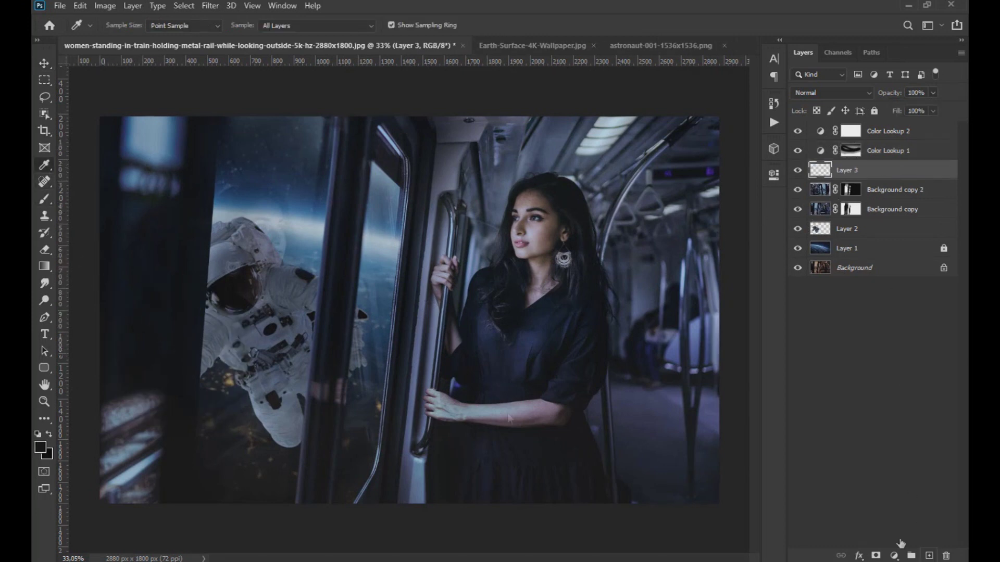
# Paint the sampled dark color over the bright reflections at the image's left edge with a 464 px soft brush at 72% and 49% opacity.
pyautogui.click(43, 202)
pyautogui.moveTo(154, 135)
pyautogui.mouseDown()
pyautogui.moveTo(137, 157)
pyautogui.moveTo(144, 144)
pyautogui.moveTo(120, 487)
pyautogui.moveTo(124, 394)
pyautogui.mouseUp()
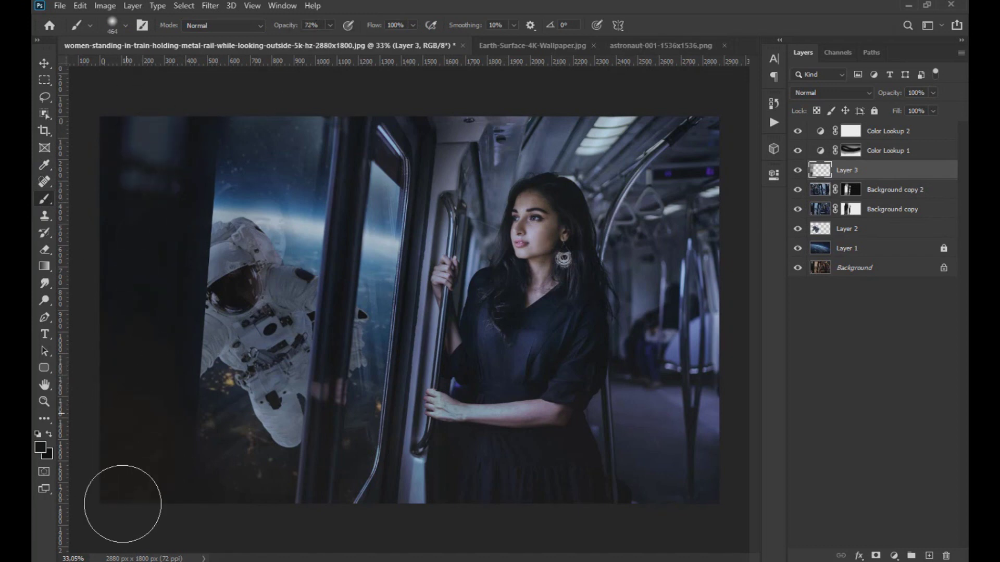
pyautogui.keyDown('alt'); pyautogui.scroll(-2, 121, 326); pyautogui.keyUp('alt')
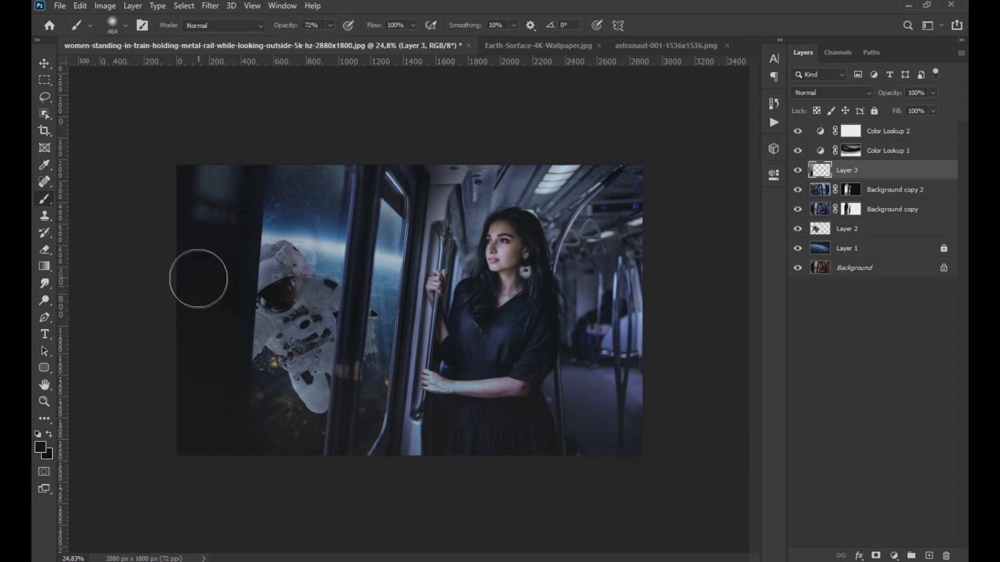
pyautogui.moveTo(330, 25); pyautogui.dragTo(316, 39)
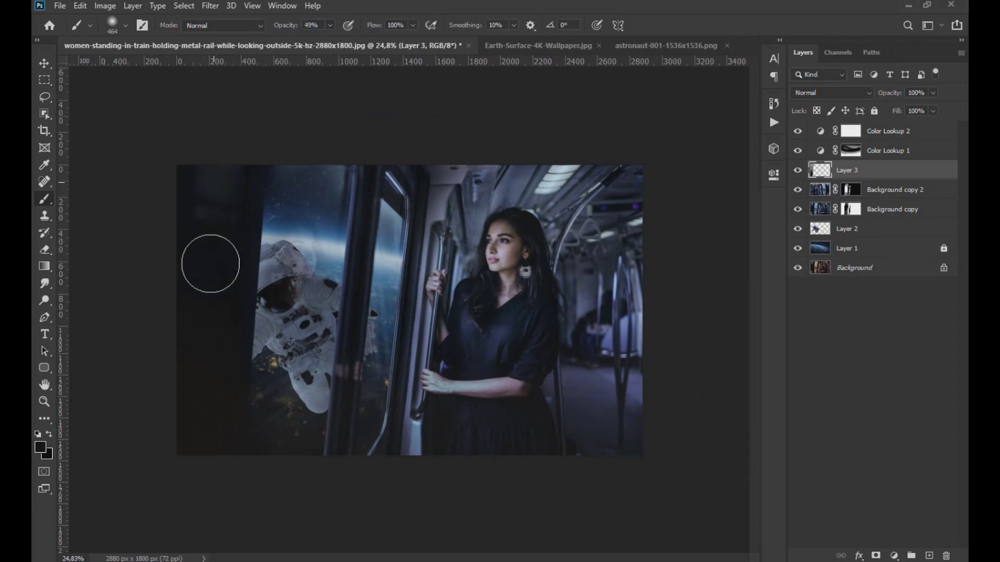
pyautogui.click(49, 65)
pyautogui.click(106, 25)
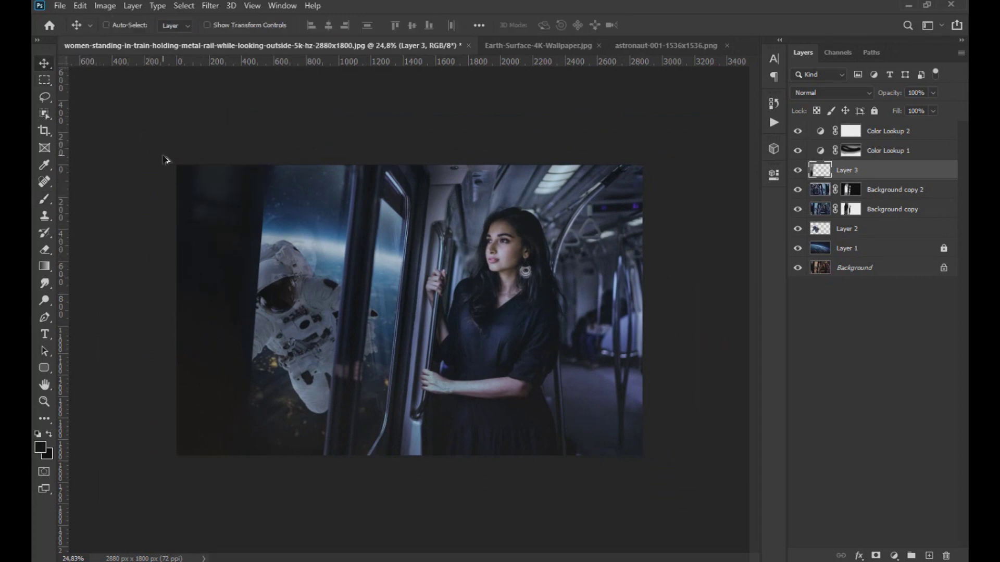
pyautogui.keyDown('alt'); pyautogui.scroll(-2, 167, 158); pyautogui.keyUp('alt')
pyautogui.keyDown('alt'); pyautogui.scroll(6, 504, 330); pyautogui.keyUp('alt')
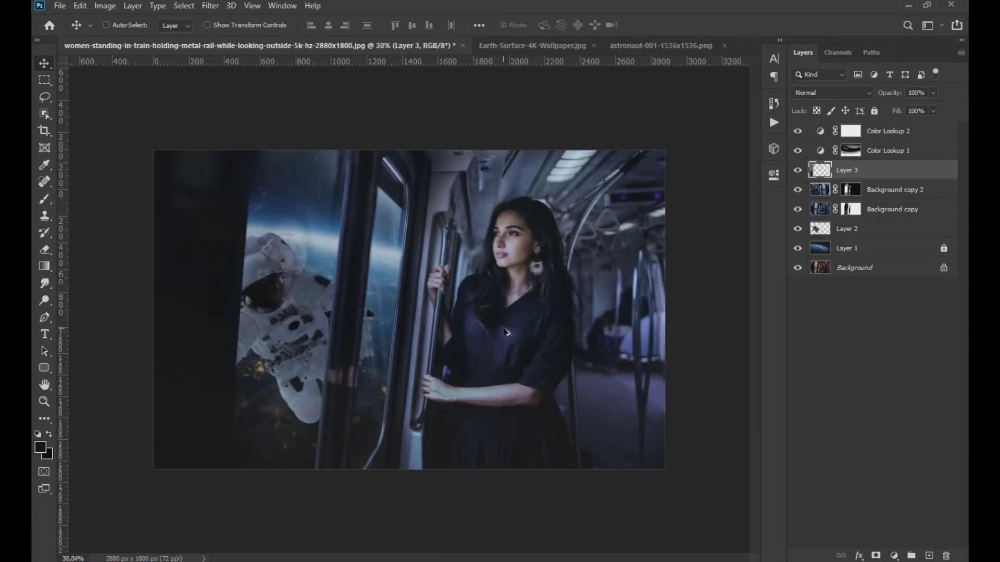
pyautogui.keyDown('alt'); pyautogui.scroll(-1, 504, 329); pyautogui.keyUp('alt')
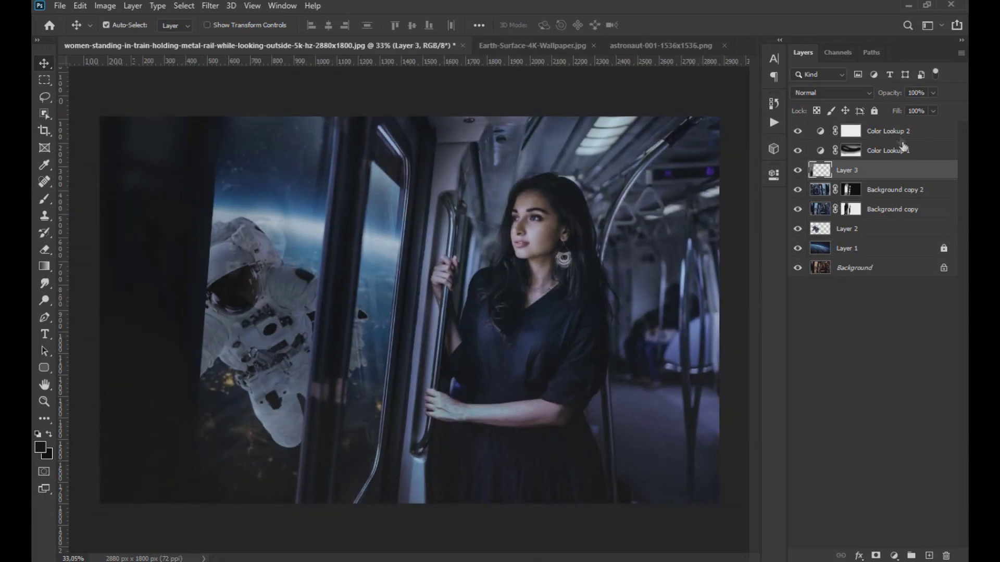
# Add a Color Balance layer above all others, shift its midtones toward cyan and blue, and set the layer's opacity to 55%.
pyautogui.click(895, 132)
pyautogui.click(894, 556)
pyautogui.click(888, 446)
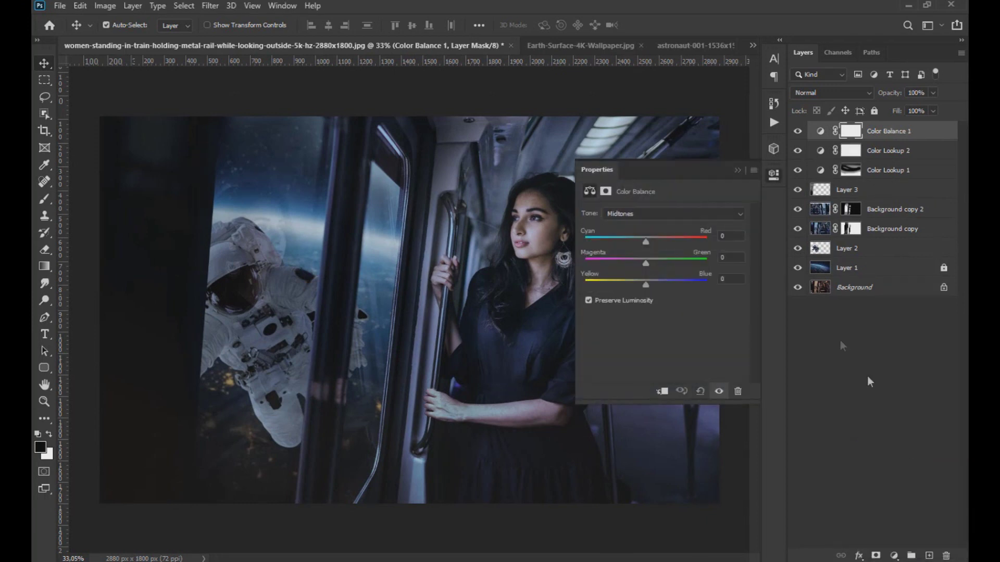
pyautogui.moveTo(633, 241); pyautogui.dragTo(636, 240)
pyautogui.moveTo(646, 285); pyautogui.dragTo(658, 286)
pyautogui.click(737, 171)
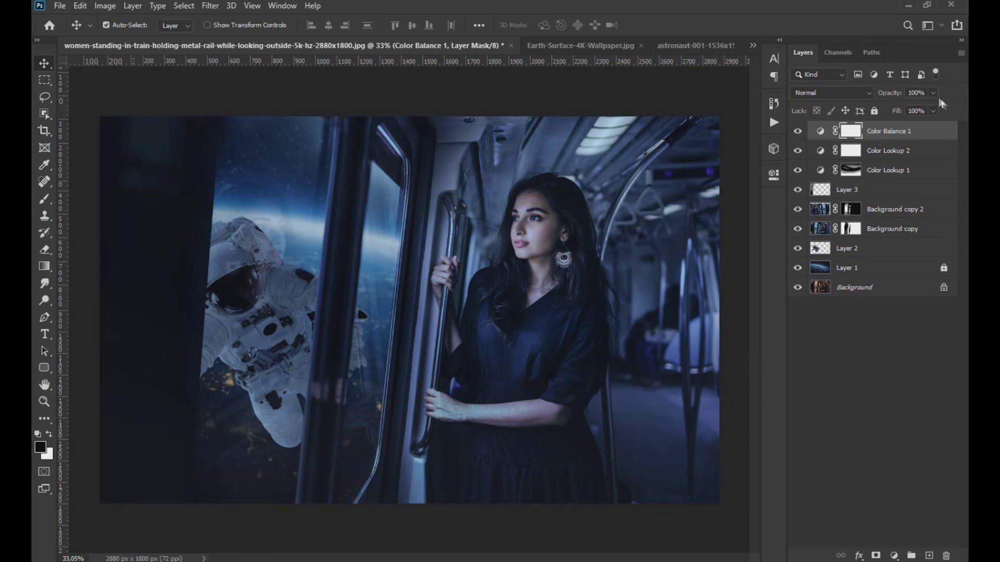
pyautogui.click(931, 110)
pyautogui.moveTo(909, 107); pyautogui.dragTo(907, 108)
pyautogui.scroll(-1, 621, 264)
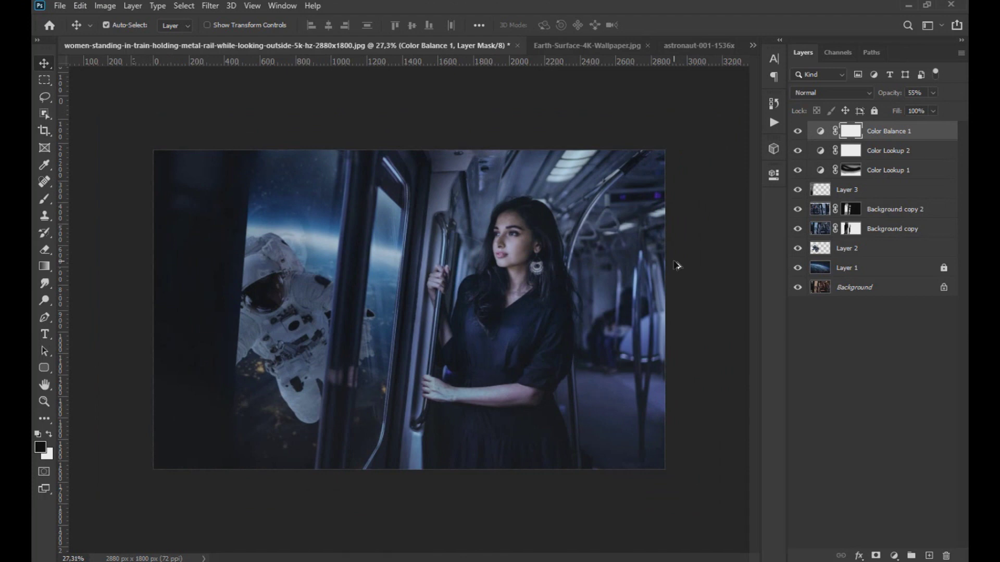
# Select every layer above the Background and stamp all visible layers into a new merged layer on top.
pyautogui.click(876, 266)
pyautogui.keyDown('ctrl'); pyautogui.click(871, 250); pyautogui.keyUp('ctrl')
pyautogui.keyDown('ctrl'); pyautogui.click(876, 229); pyautogui.keyUp('ctrl')
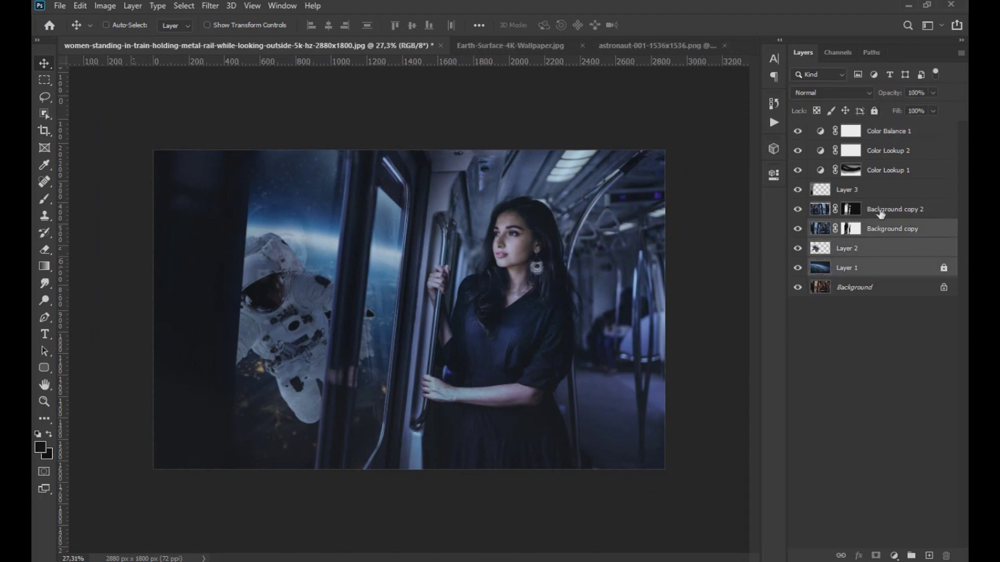
pyautogui.keyDown('ctrl'); pyautogui.click(880, 212); pyautogui.keyUp('ctrl')
pyautogui.keyDown('ctrl'); pyautogui.click(883, 191); pyautogui.keyUp('ctrl')
pyautogui.keyDown('ctrl'); pyautogui.click(886, 172); pyautogui.keyUp('ctrl')
pyautogui.moveTo(889, 156); pyautogui.dragTo(891, 134)
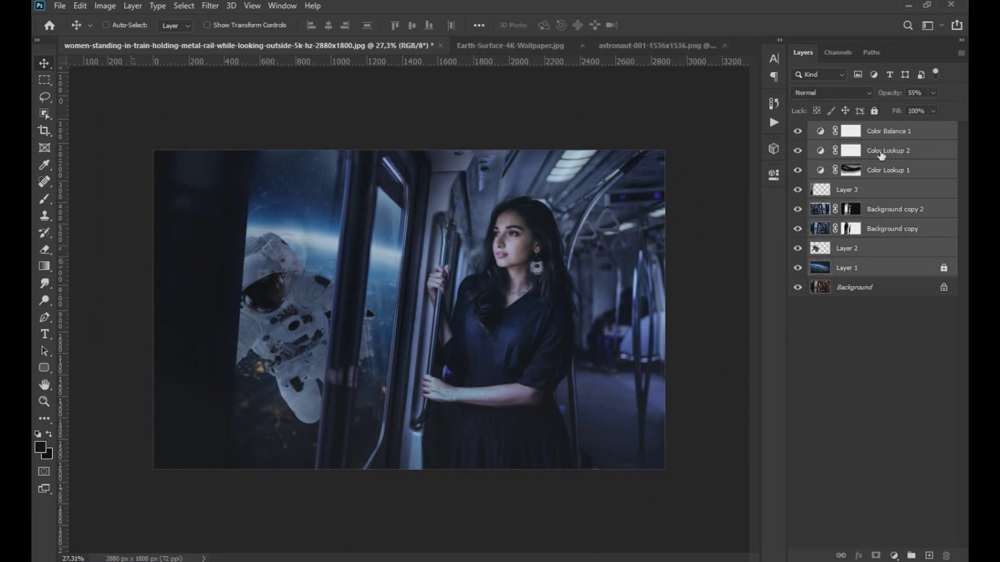
pyautogui.hotkey('ctrl', 'shift', 'alt', 'e')
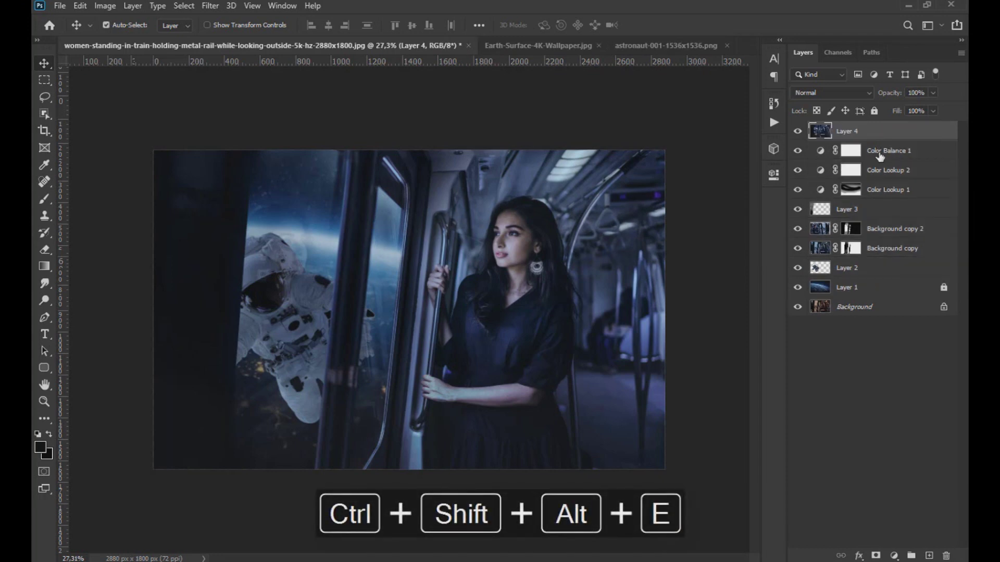
# Open the Camera Raw Filter on the merged layer and set Temperature to -10 and Whites to +20.
pyautogui.scroll(2, 577, 181)
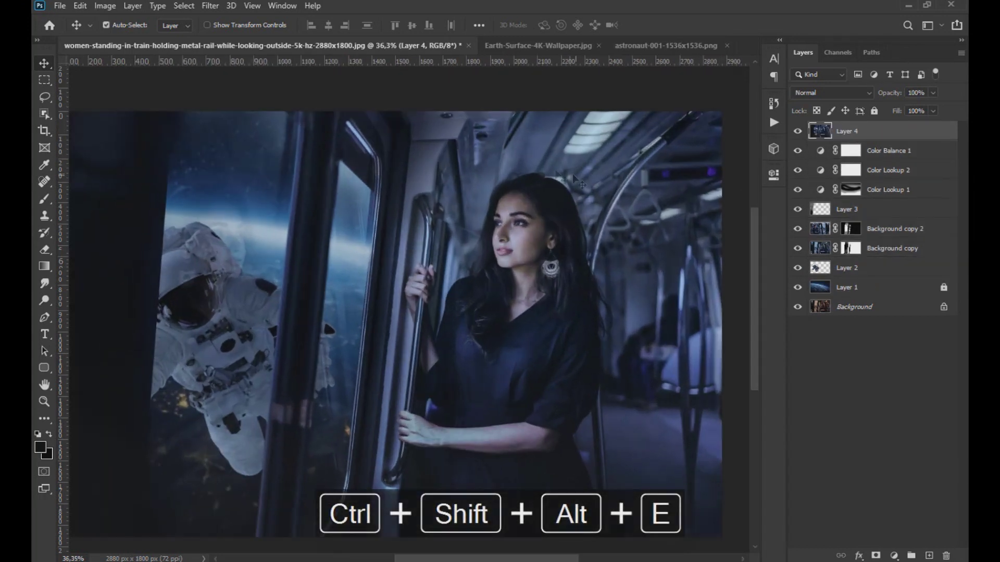
pyautogui.click(210, 6)
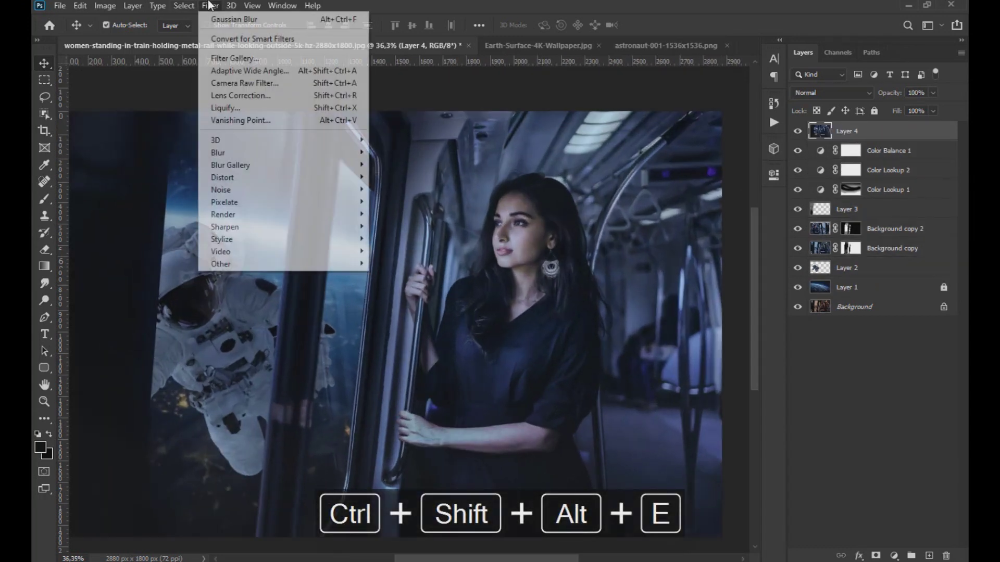
pyautogui.click(267, 82)
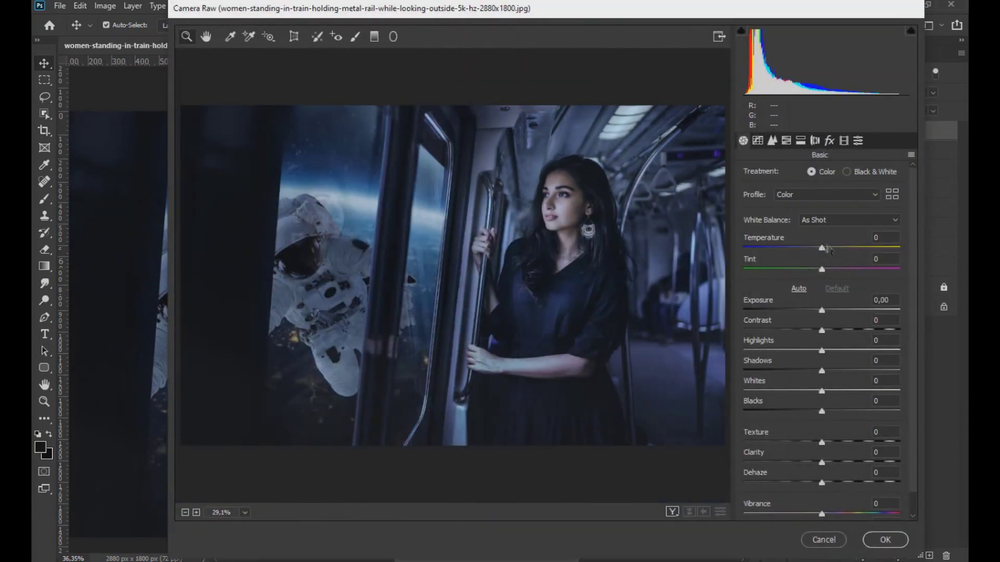
pyautogui.moveTo(822, 249); pyautogui.dragTo(813, 253)
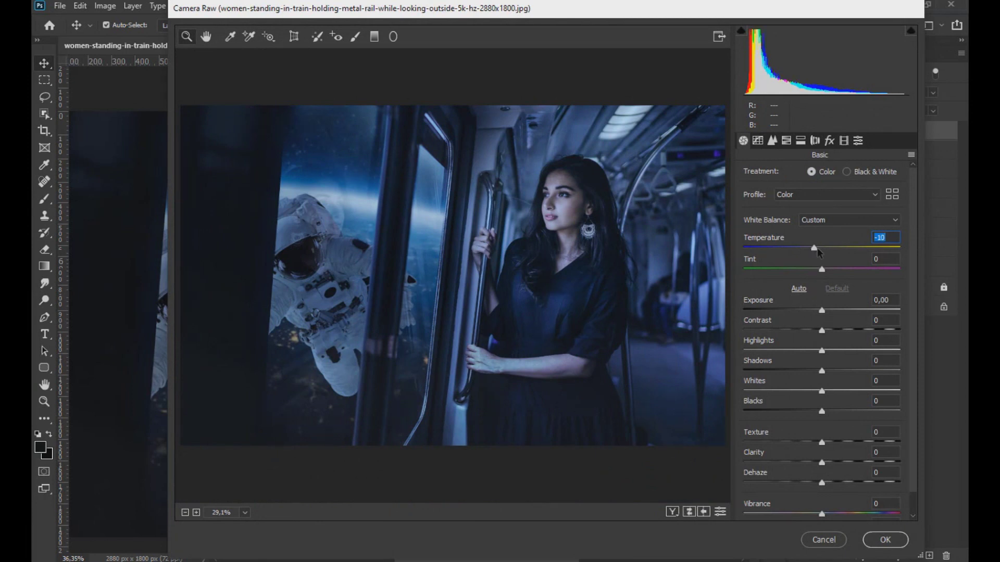
pyautogui.moveTo(823, 392); pyautogui.dragTo(828, 392)
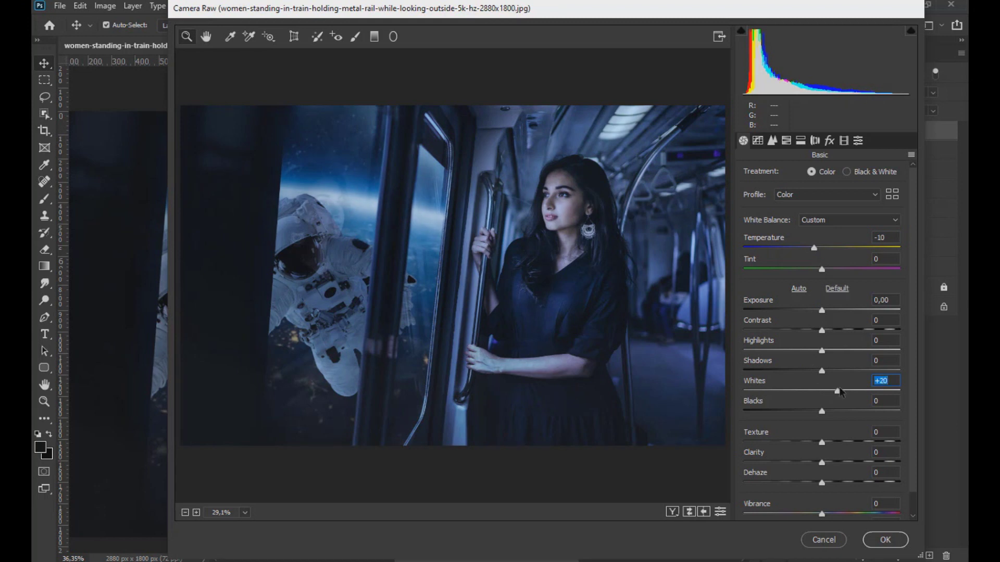
# Set Luminance noise reduction to 40 and Luminance Detail to 70, and apply the Camera Raw Filter.
pyautogui.click(773, 141)
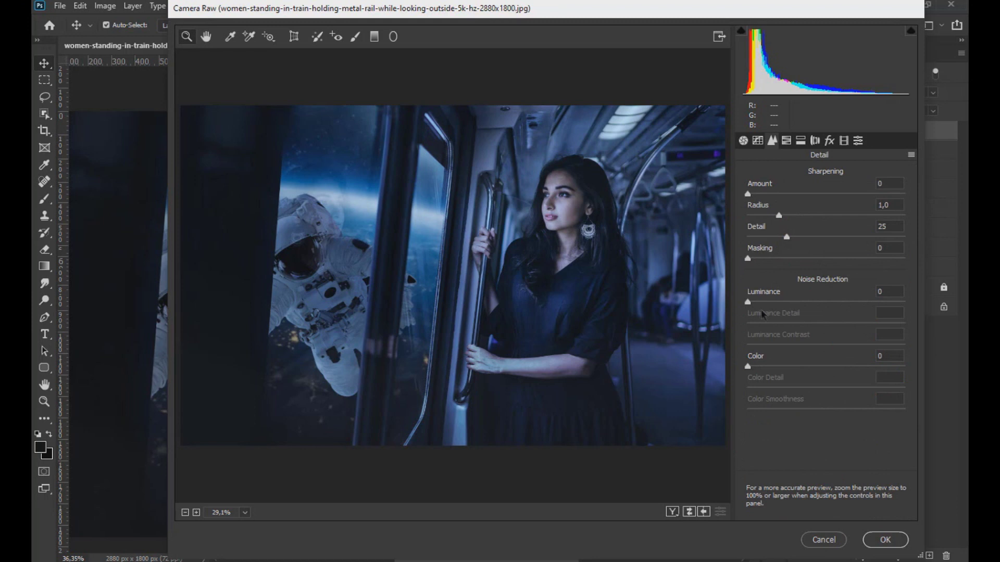
pyautogui.moveTo(748, 305); pyautogui.dragTo(760, 303)
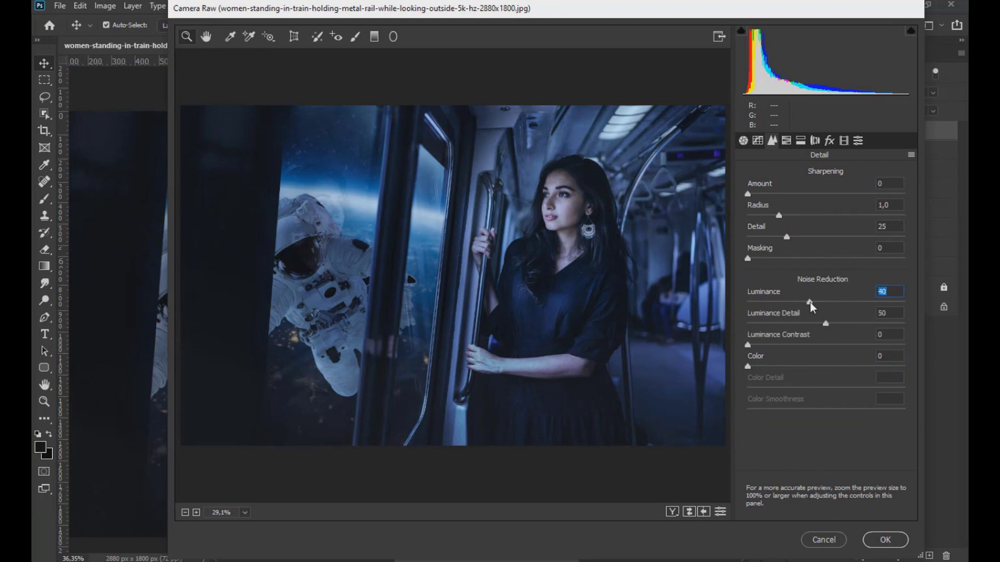
pyautogui.click(588, 256)
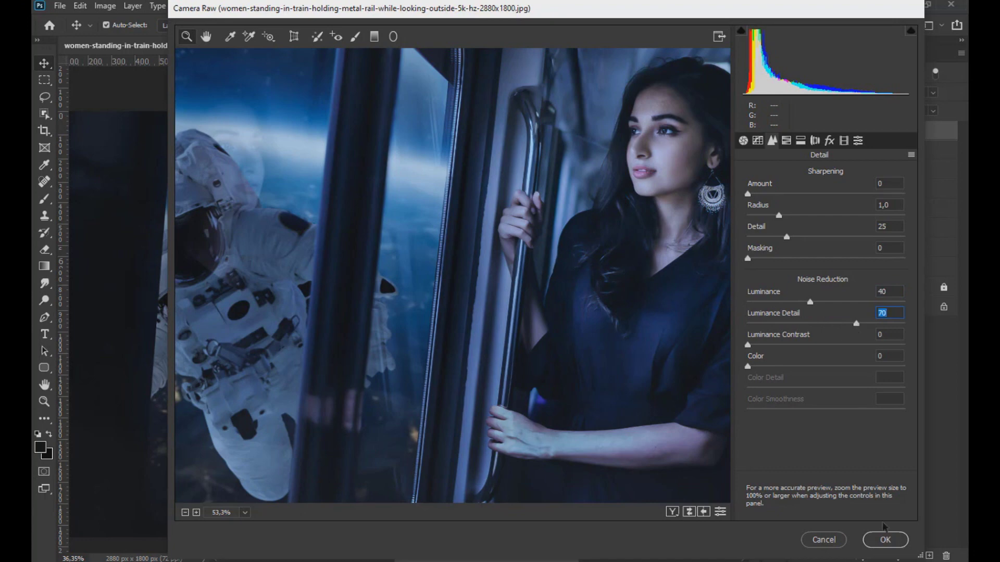
pyautogui.click(884, 539)
pyautogui.scroll(-1, 580, 404)
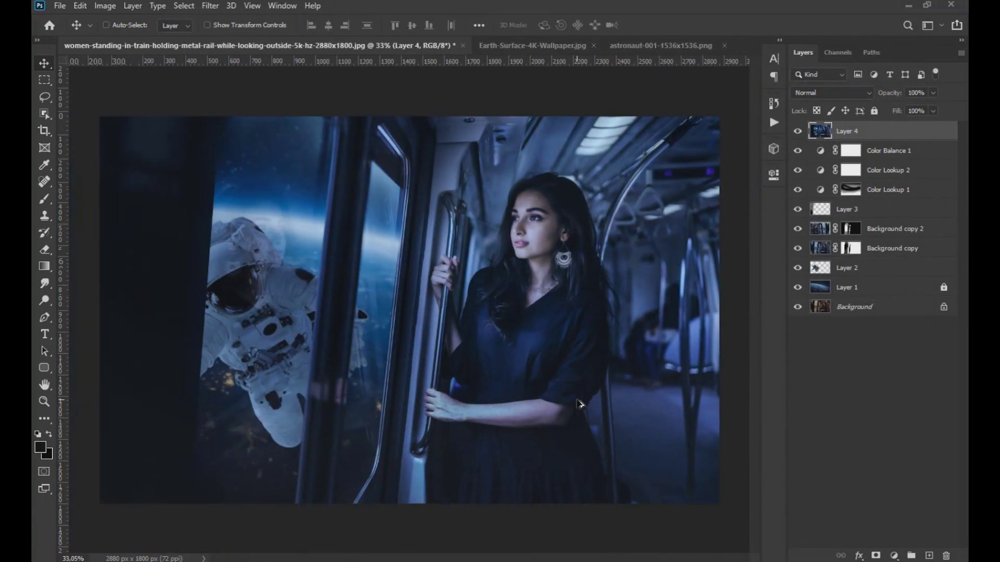